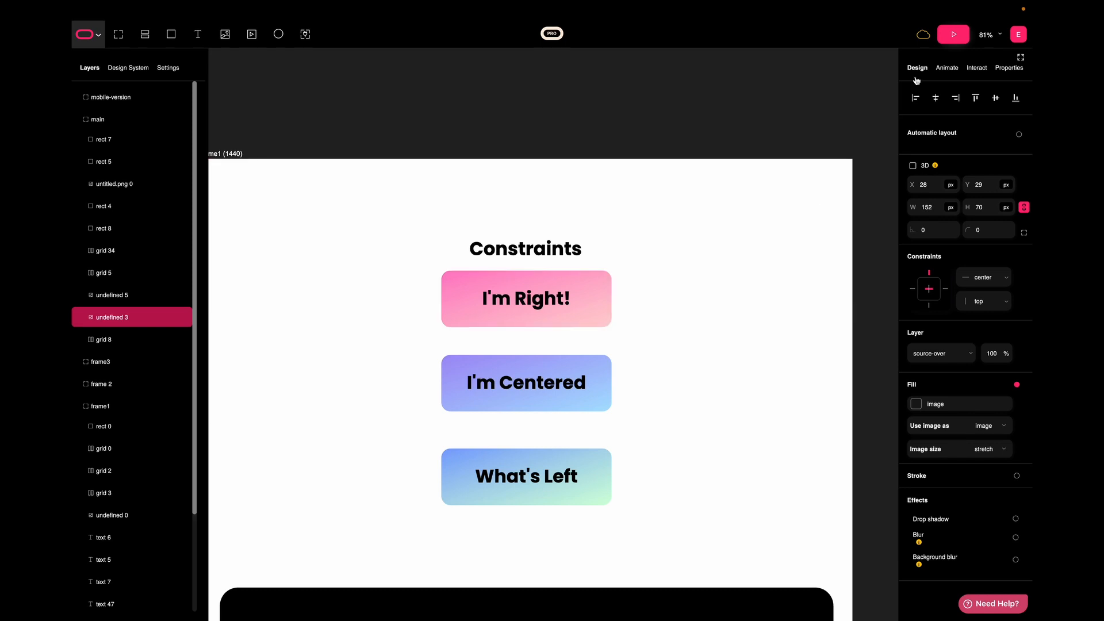
# Step: Preview the Constraints frame, close the preview, and inspect the constraint settings of the "I'm Centered" and "What's Left" boxes
pyautogui.click(953, 34)
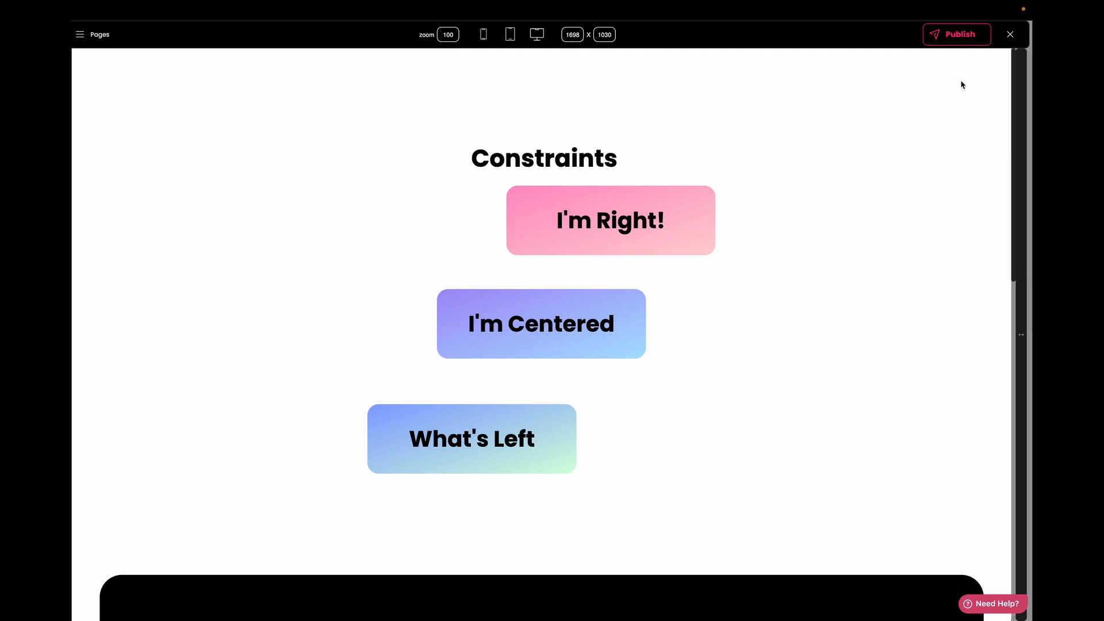
pyautogui.click(1010, 34)
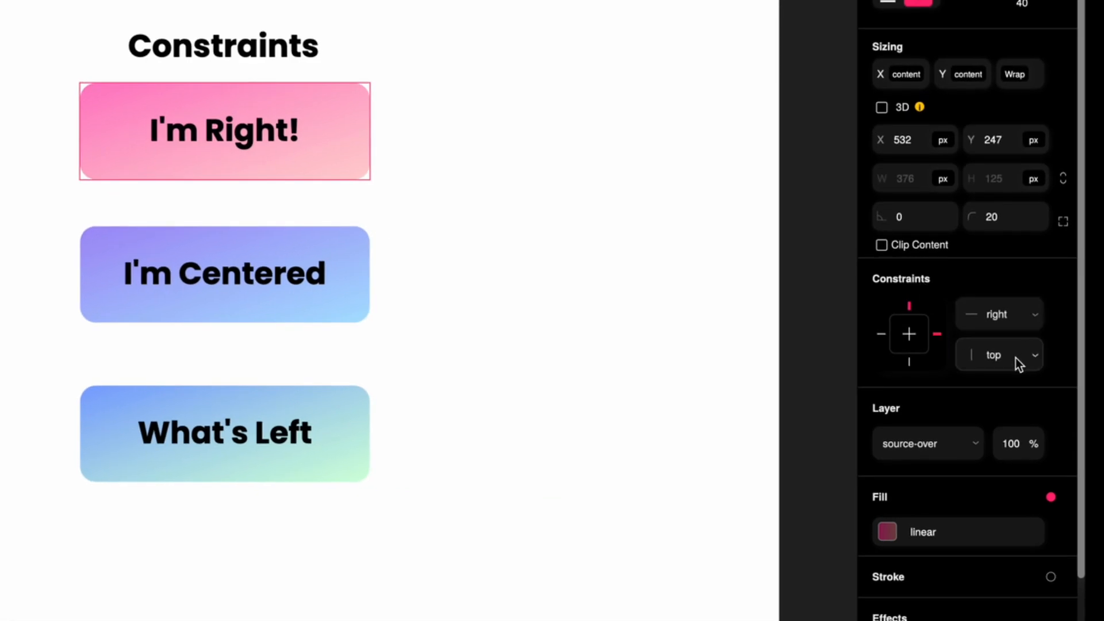
pyautogui.click(328, 318)
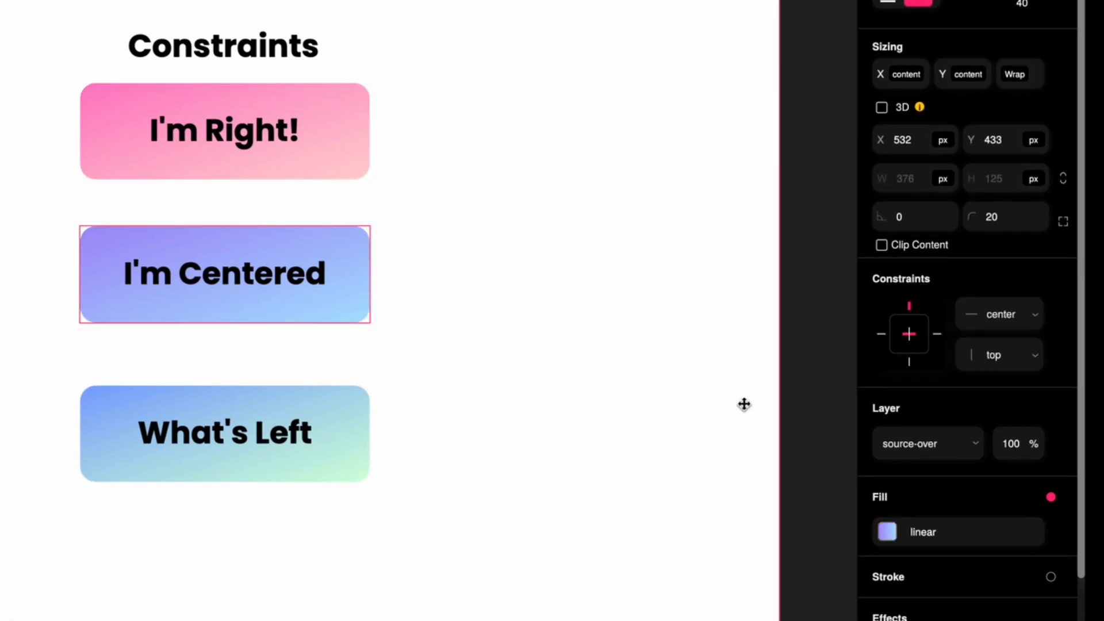
pyautogui.click(342, 432)
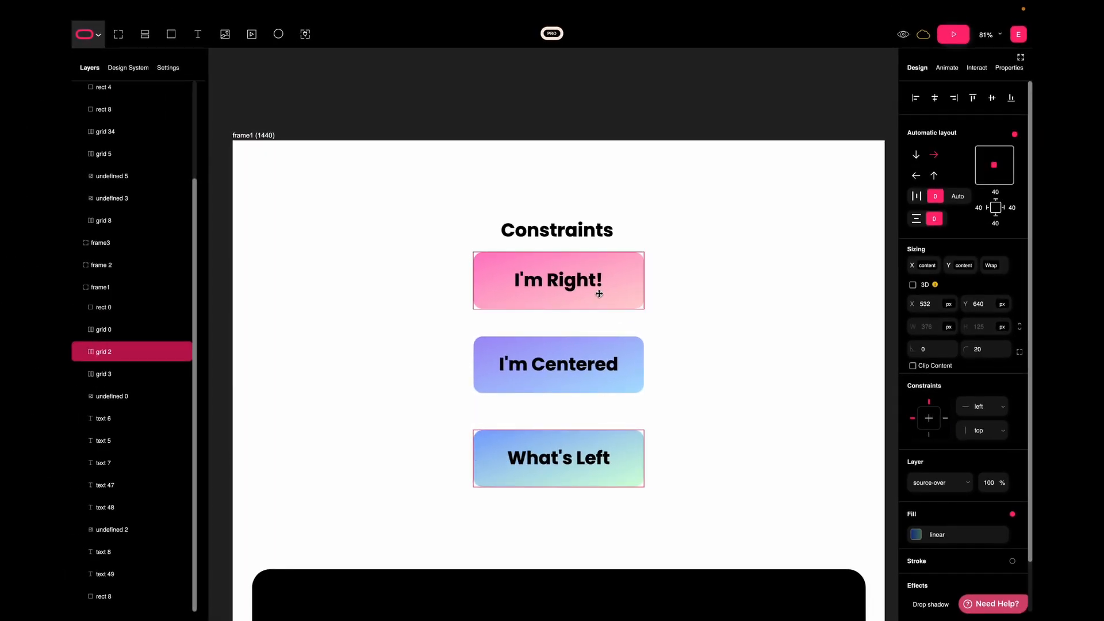
pyautogui.hscroll(1, 599, 293)
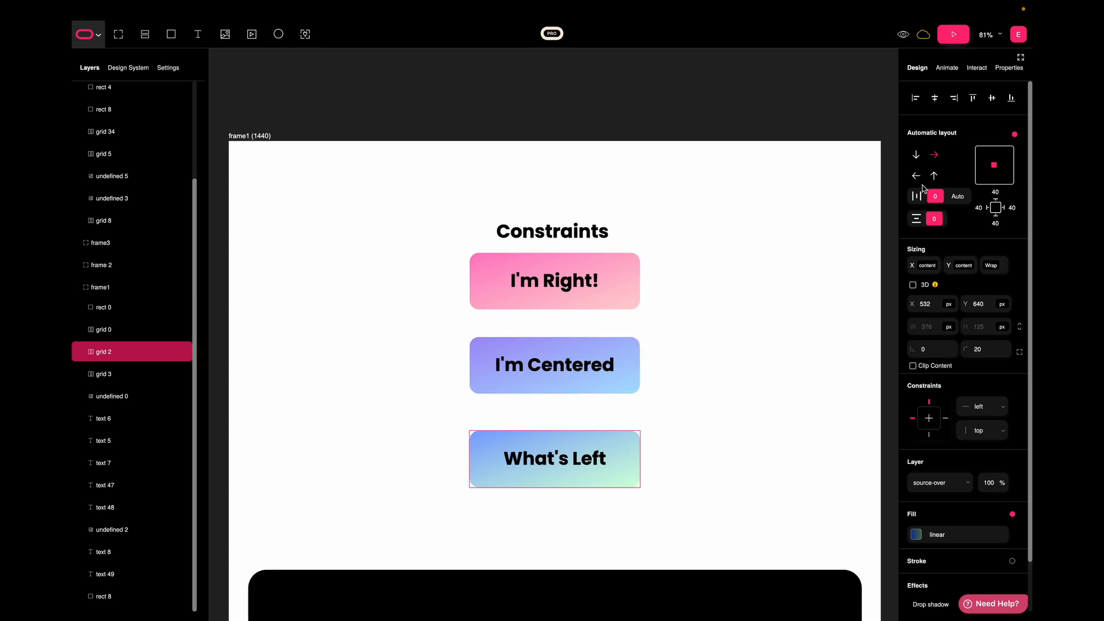
# Step: Preview the Constraints frame, narrow the viewport to 1374 px and widen it to 1700 px to compare the boxes, and close the preview
pyautogui.click(953, 34)
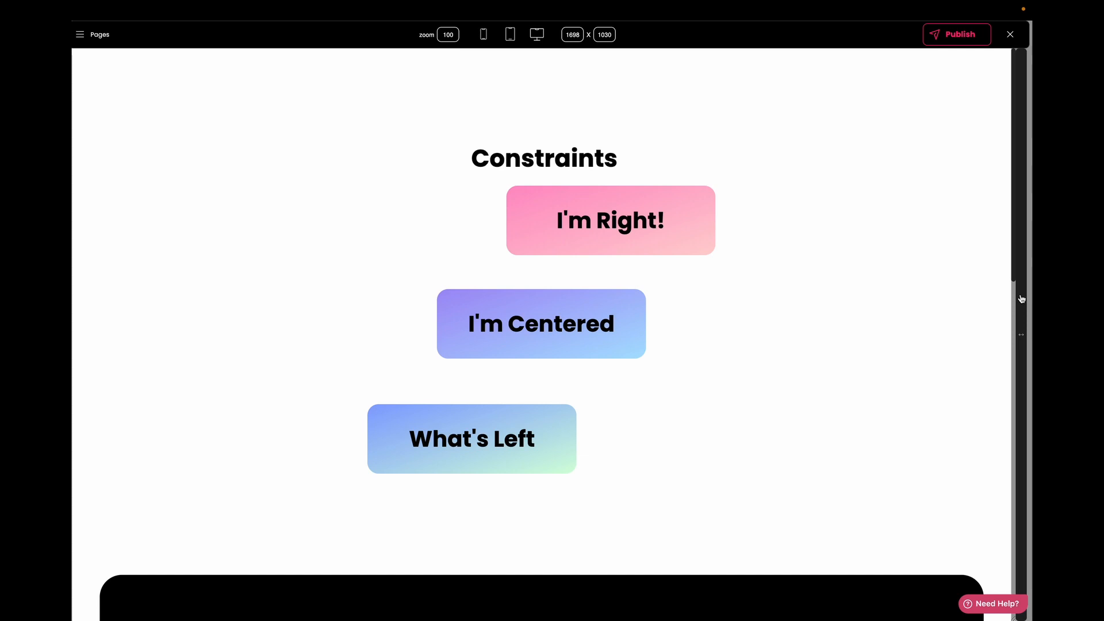
pyautogui.moveTo(1021, 299); pyautogui.dragTo(931, 288)
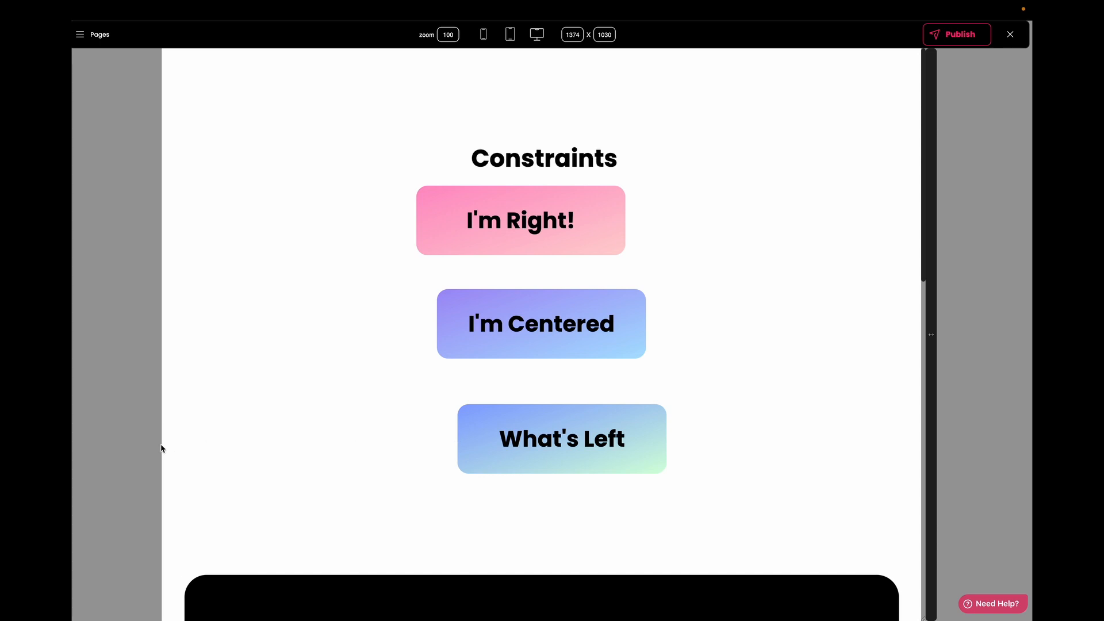
pyautogui.moveTo(931, 391); pyautogui.dragTo(1018, 69)
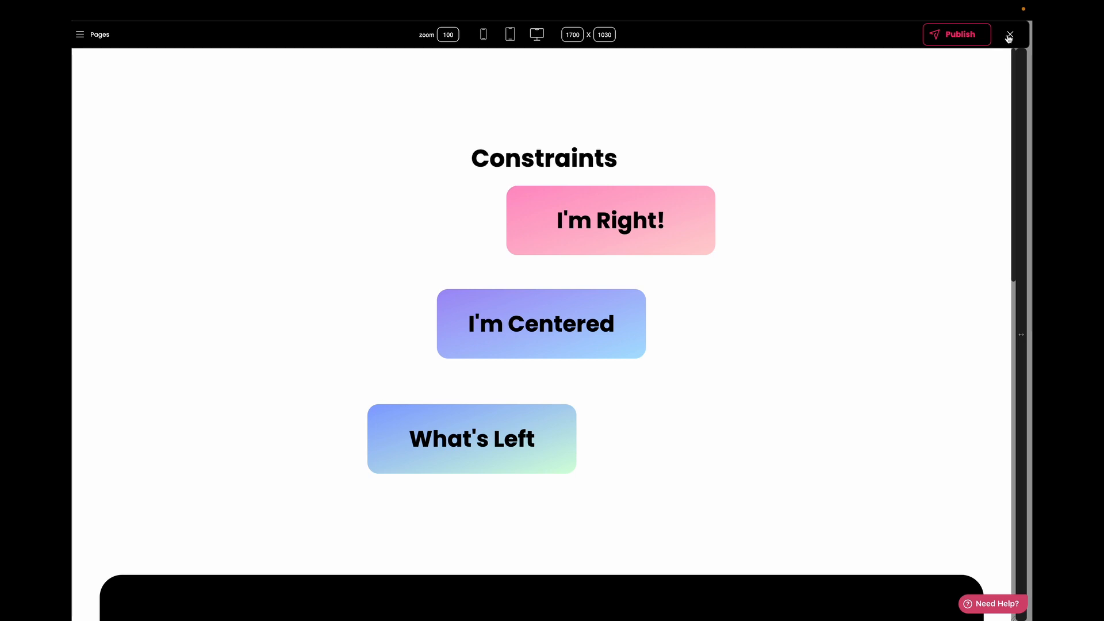
pyautogui.click(1009, 35)
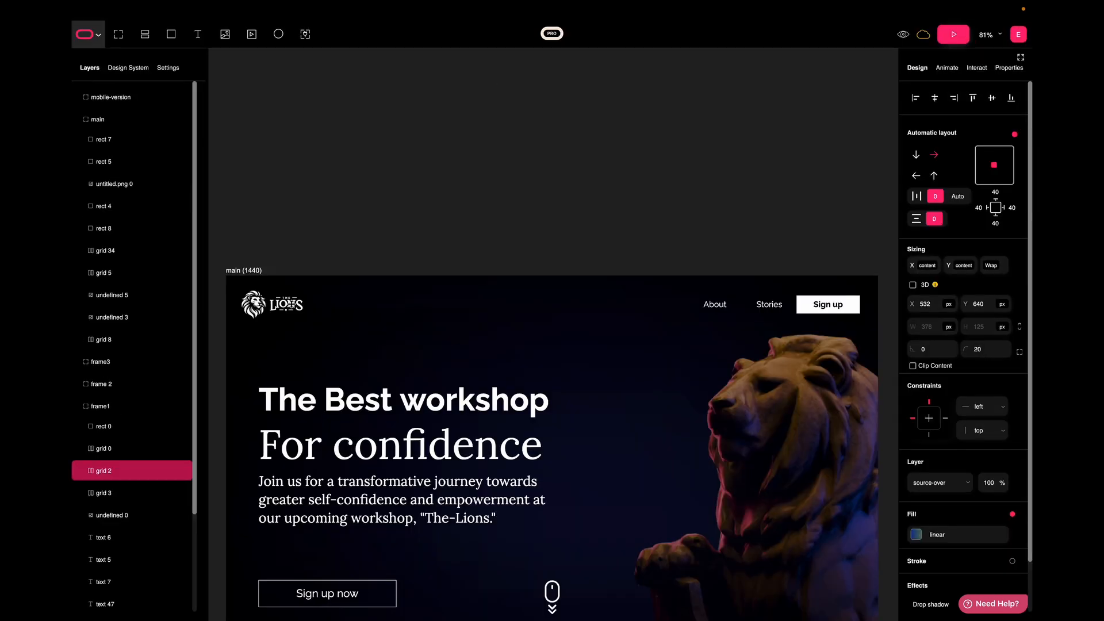
# Step: Select the Lions logo in the main frame and preview the page at a narrower viewport to check its position
pyautogui.click(271, 303)
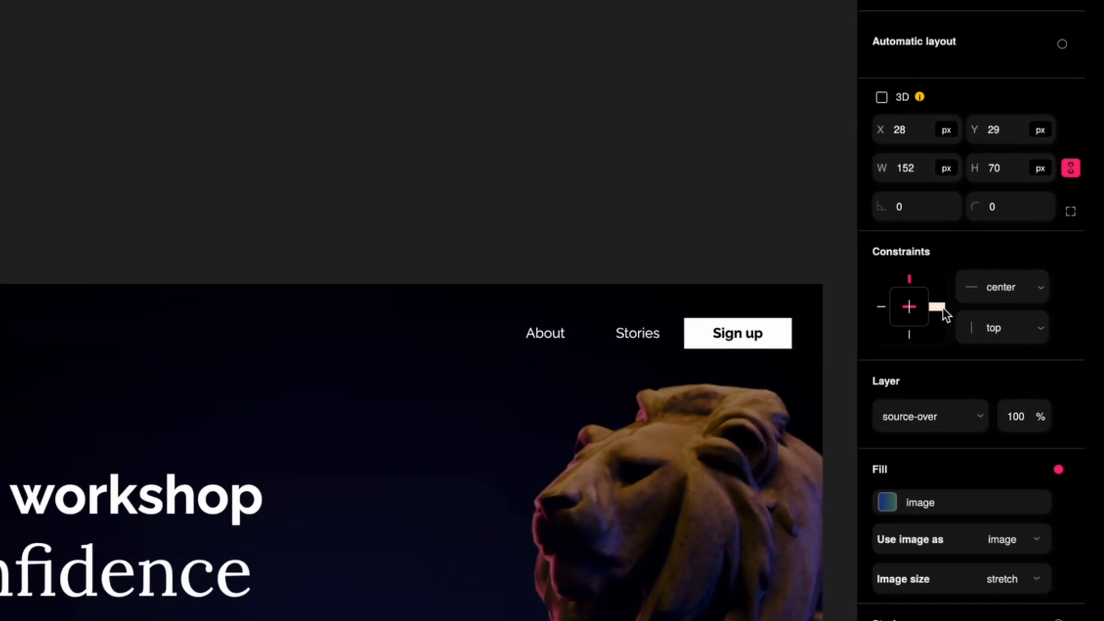
pyautogui.click(960, 14)
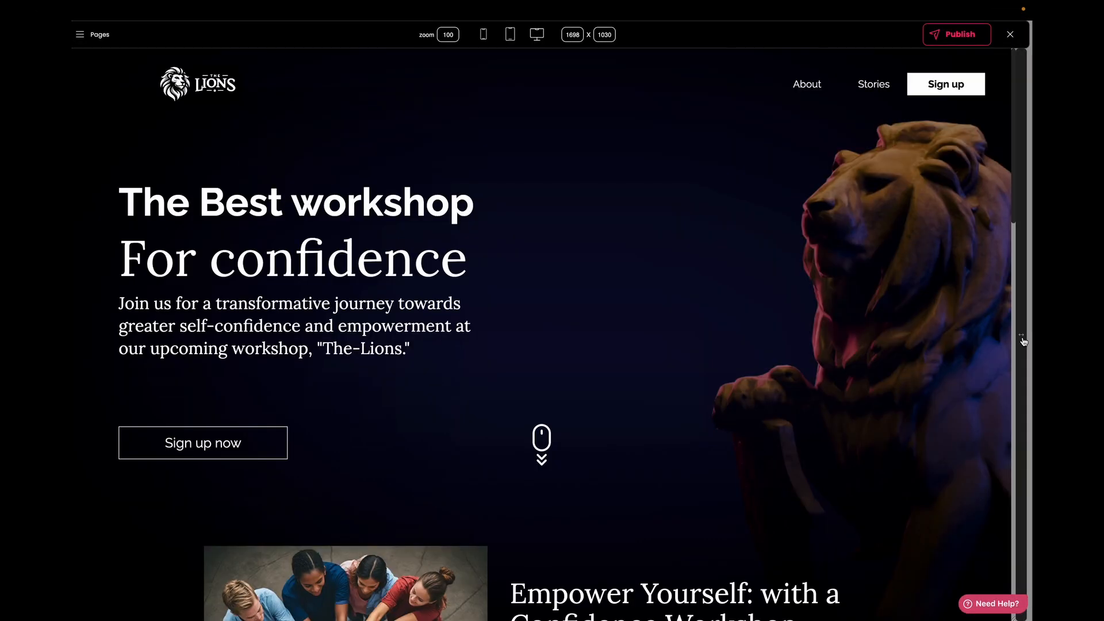
pyautogui.moveTo(1023, 341); pyautogui.dragTo(773, 340)
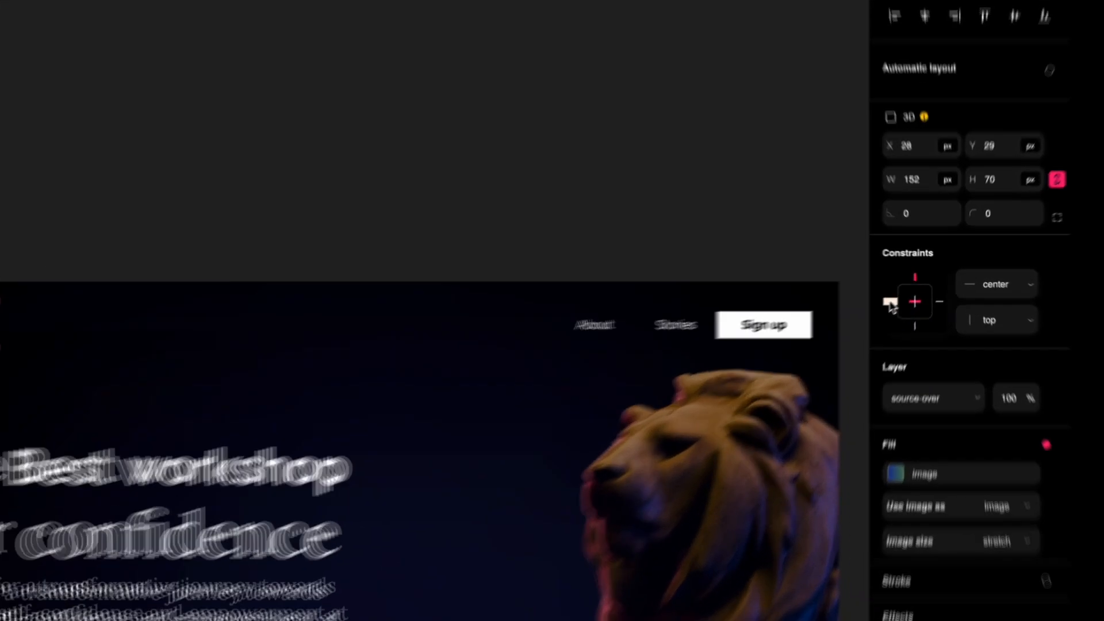
# Step: Set the Lions logo's horizontal constraint to left and preview the page at a narrower viewport
pyautogui.click(882, 308)
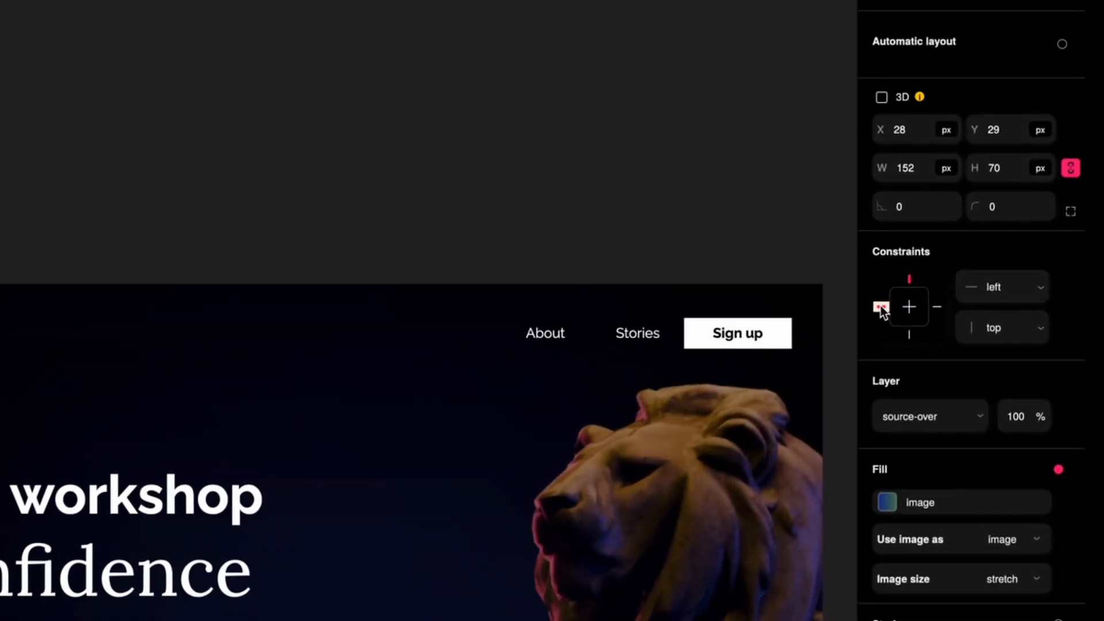
pyautogui.click(1016, 289)
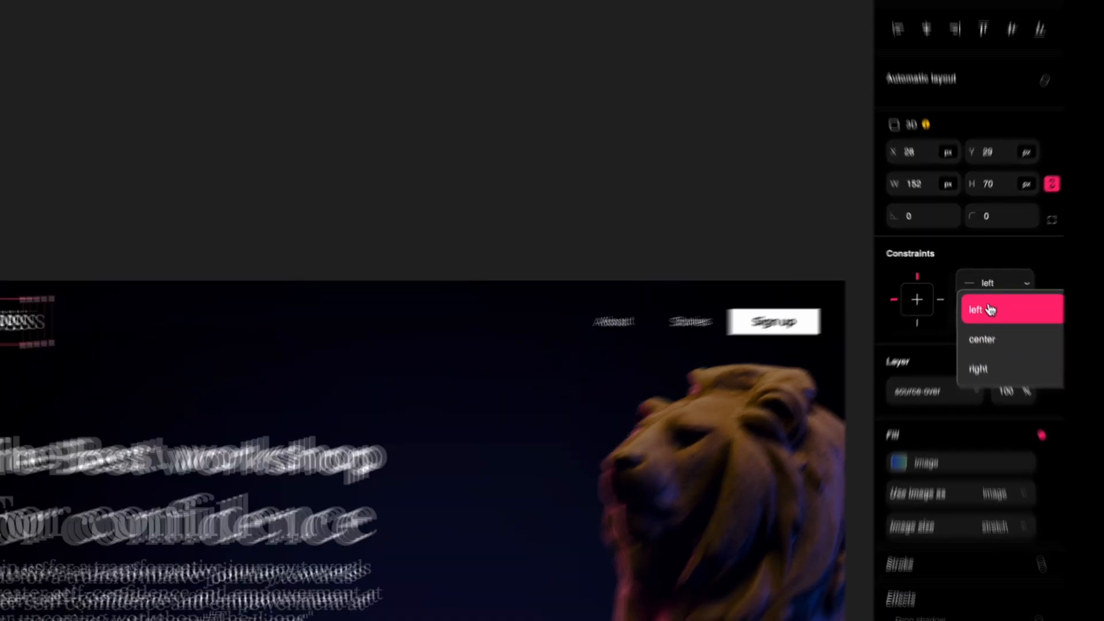
pyautogui.click(979, 318)
pyautogui.click(953, 34)
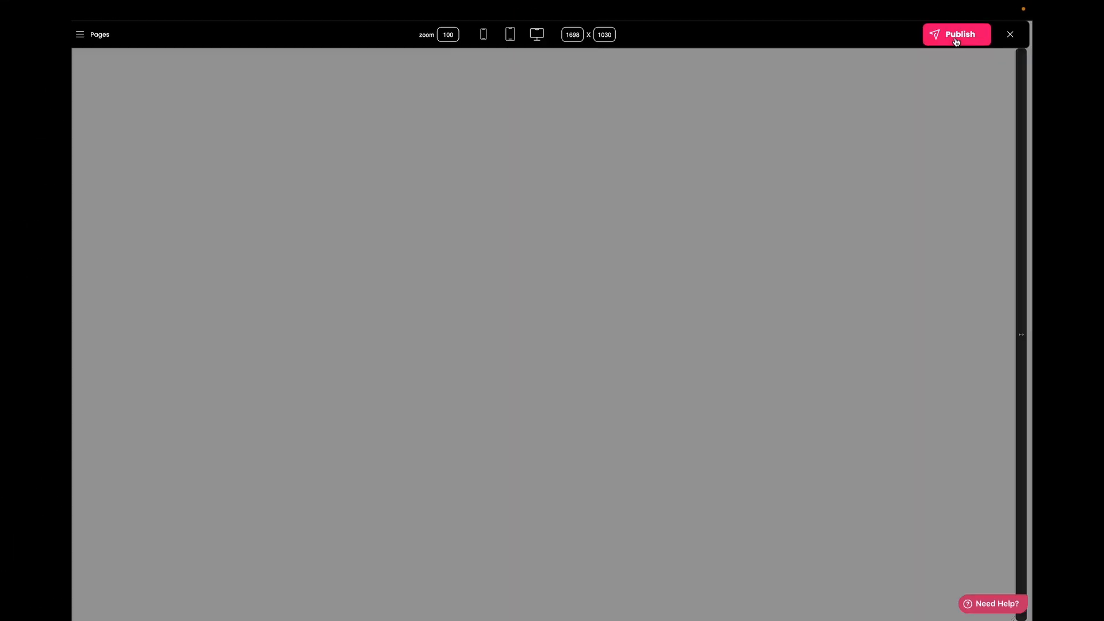
pyautogui.moveTo(1025, 309); pyautogui.dragTo(924, 306)
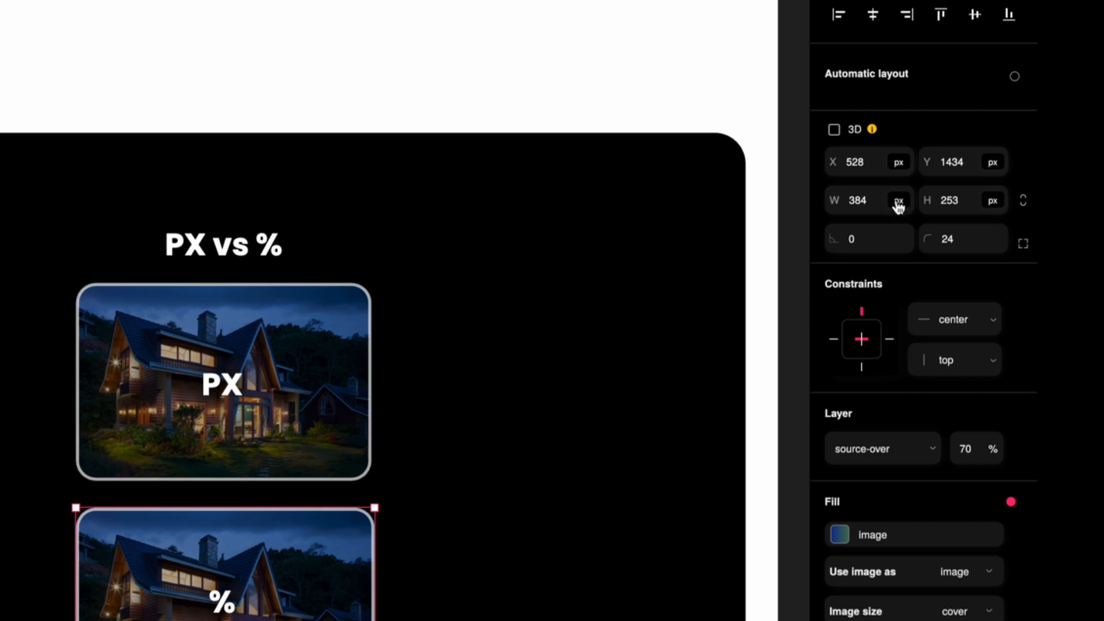
# Step: Switch the "%" house image's width unit to percent and compare both images in a preview narrowed to 1076 px
pyautogui.click(900, 210)
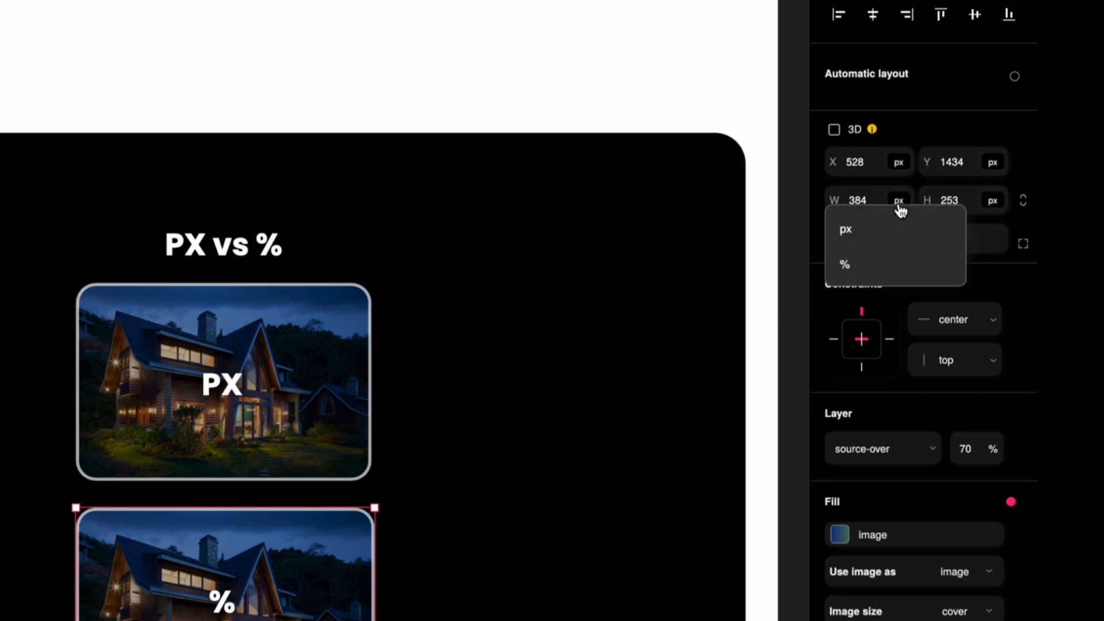
pyautogui.click(866, 270)
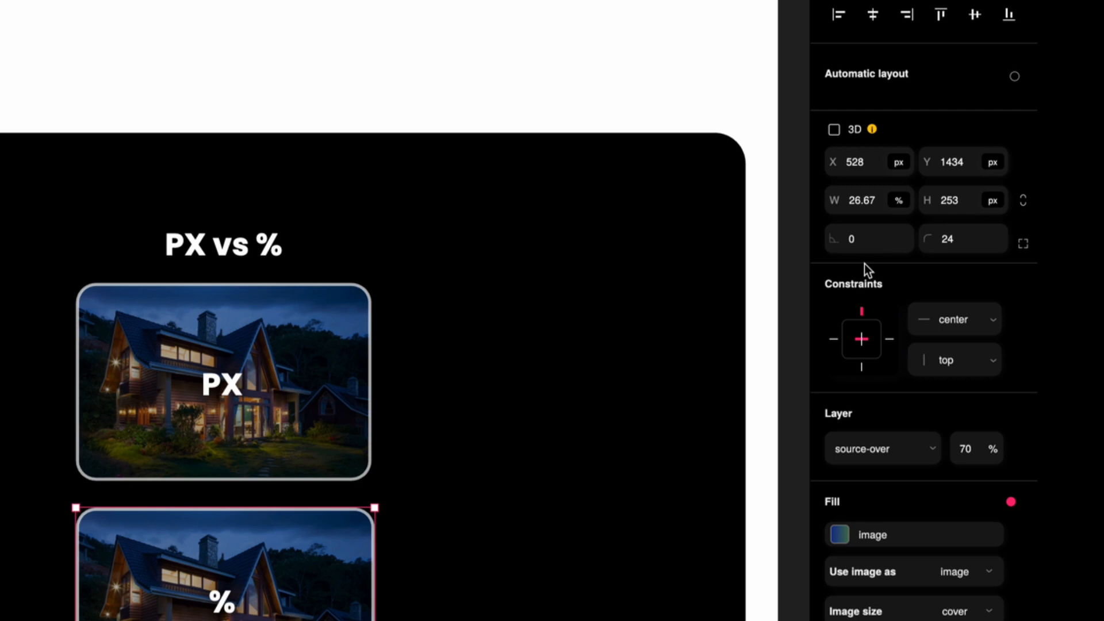
pyautogui.click(915, 21)
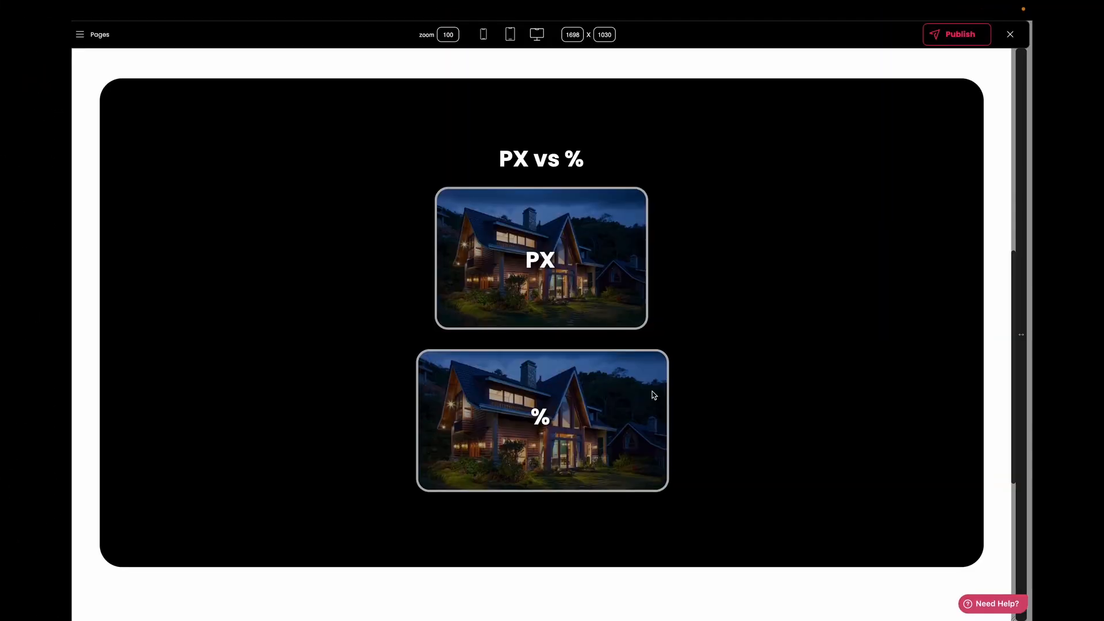
pyautogui.scroll(-1, 654, 395)
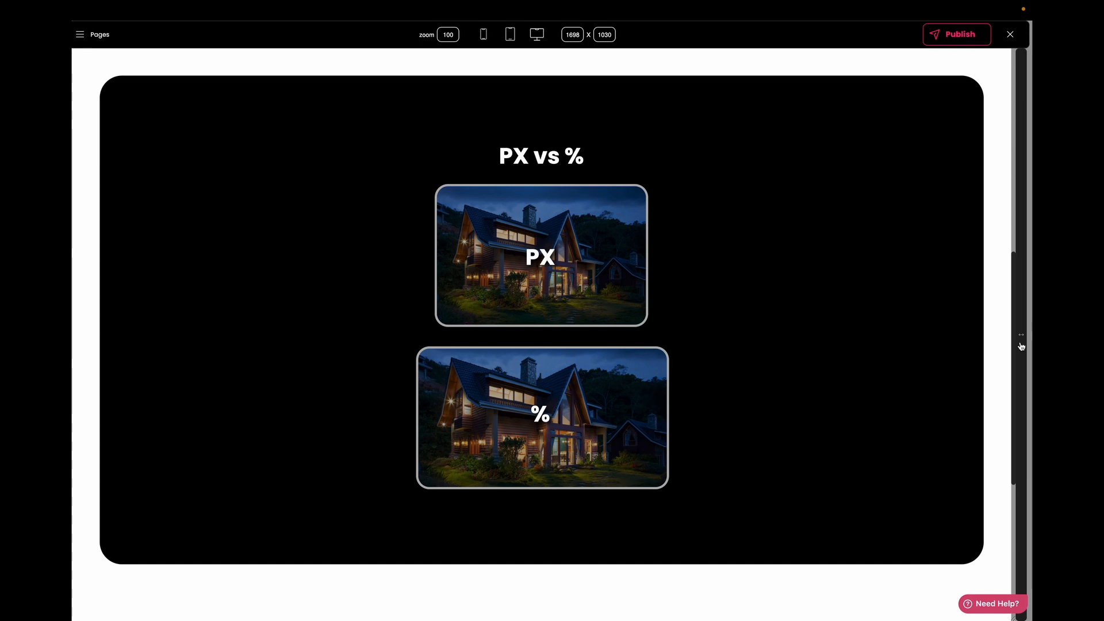
pyautogui.moveTo(1021, 346); pyautogui.dragTo(849, 386)
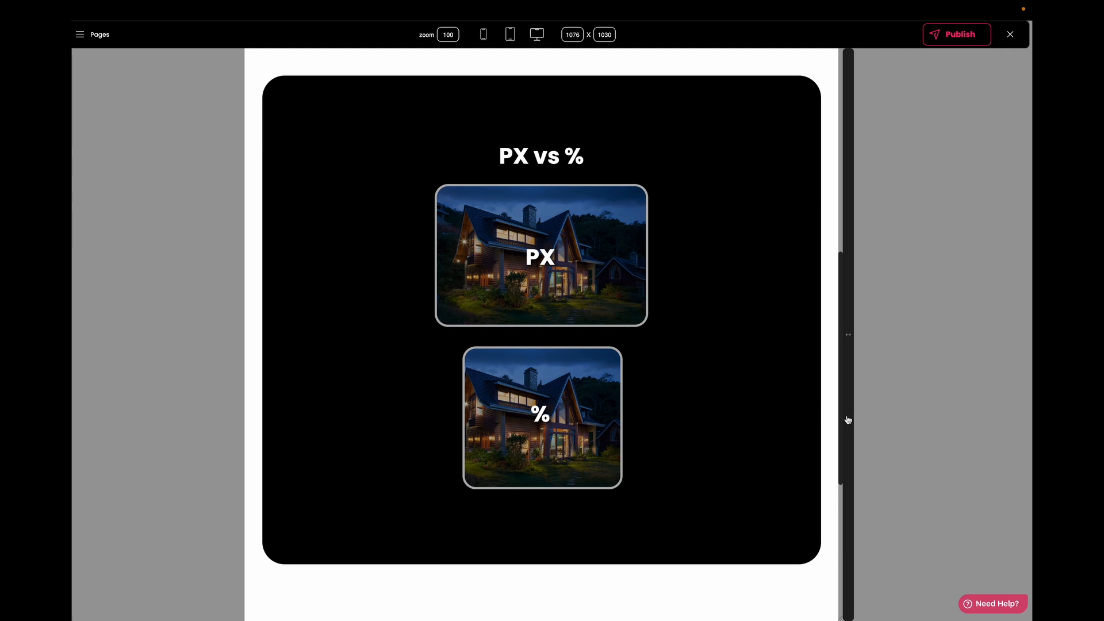
pyautogui.press('Escape')
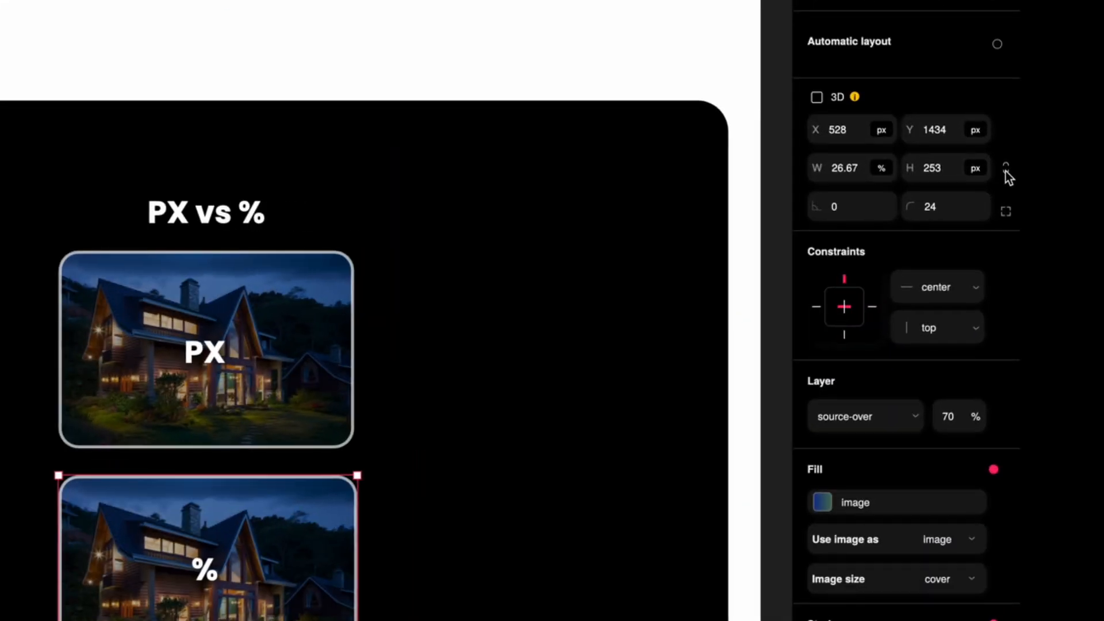
# Step: Lock the "%" house image's width-to-height ratio and check its scaling in a preview narrowed to 1352 px
pyautogui.click(1006, 168)
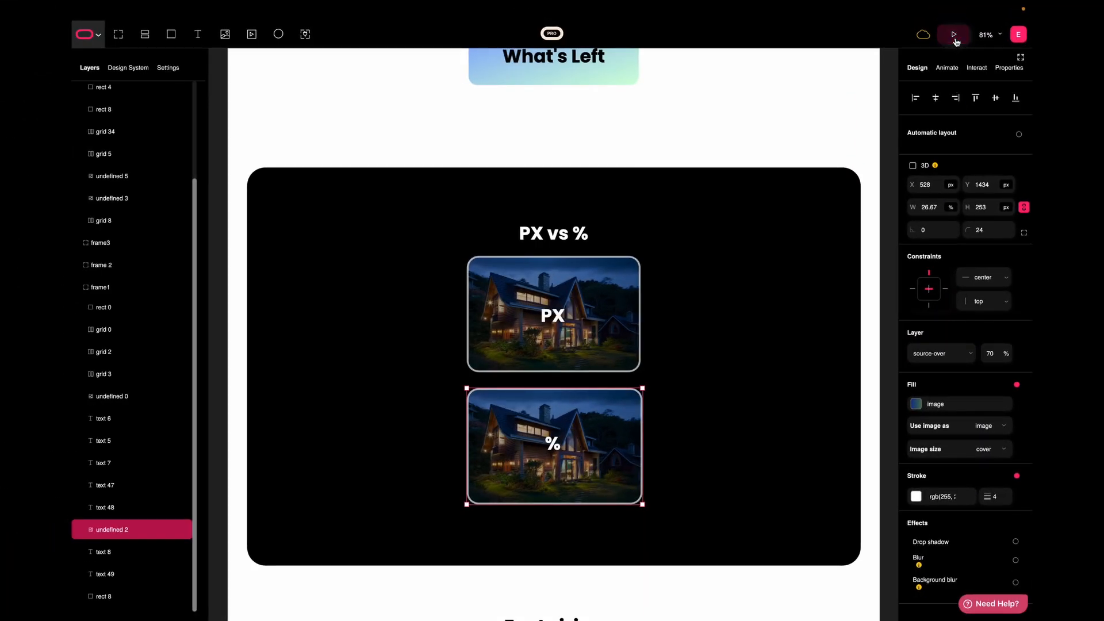
pyautogui.click(955, 38)
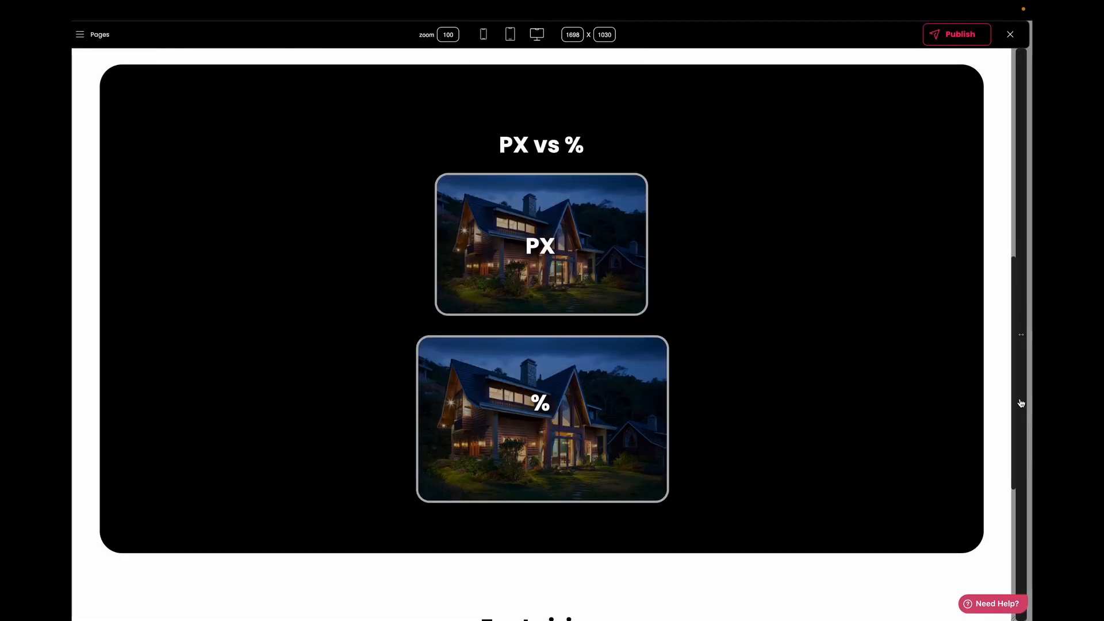
pyautogui.moveTo(1021, 403); pyautogui.dragTo(925, 396)
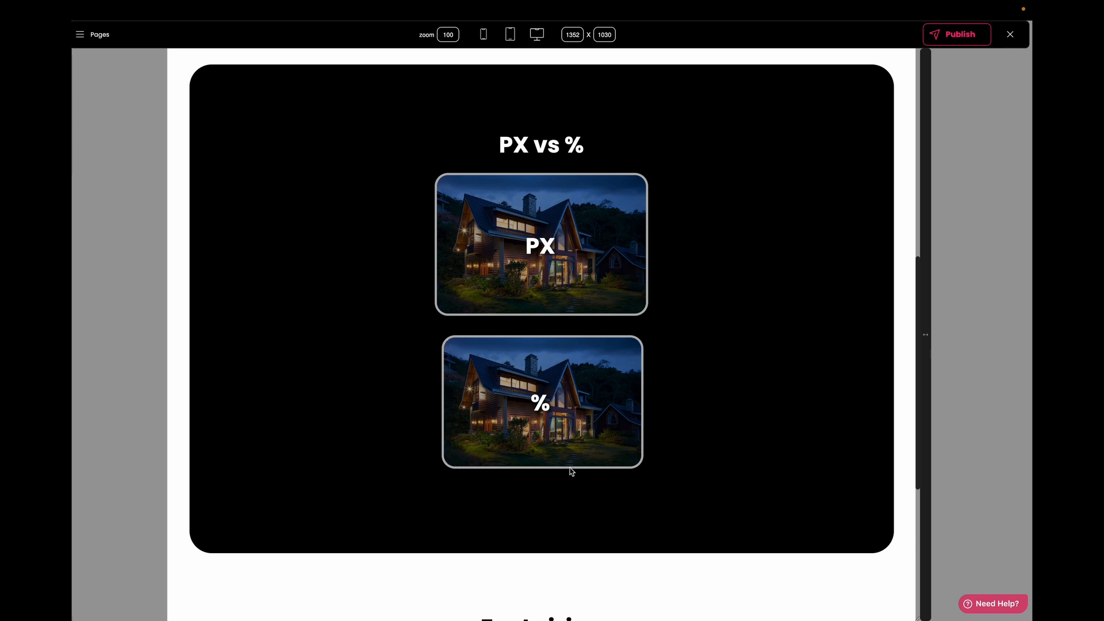
pyautogui.moveTo(926, 375)
pyautogui.mouseDown()
pyautogui.moveTo(826, 369)
pyautogui.moveTo(938, 377)
pyautogui.mouseUp()
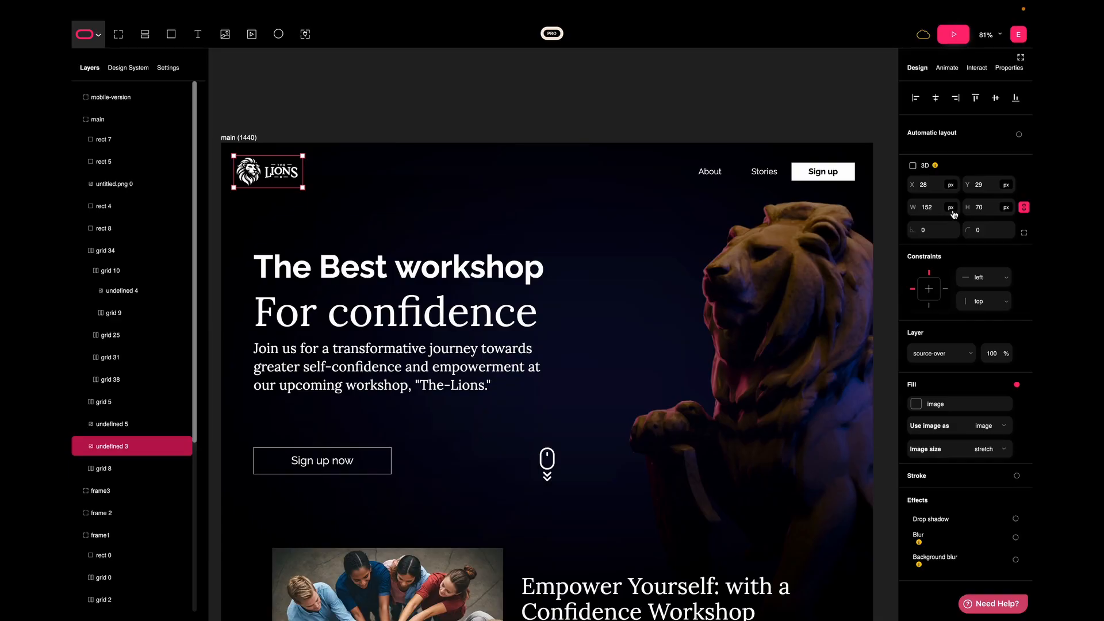
# Step: Select the lion image in the main frame, examine it in a preview narrowed to 972 px, and leave the preview
pyautogui.click(816, 295)
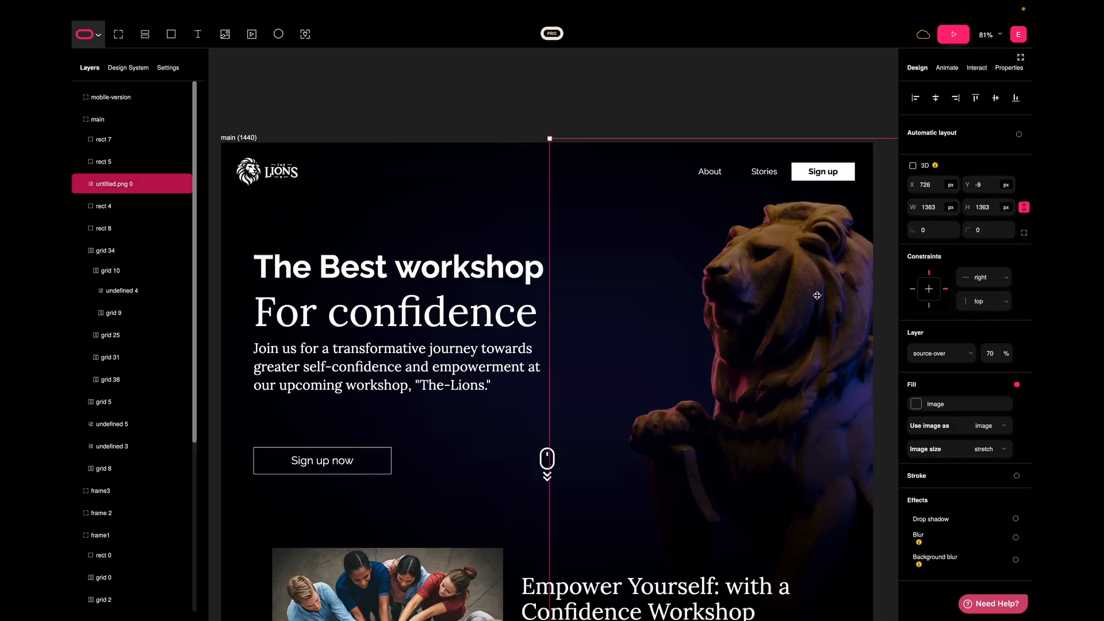
pyautogui.click(953, 37)
pyautogui.moveTo(1007, 324); pyautogui.dragTo(819, 319)
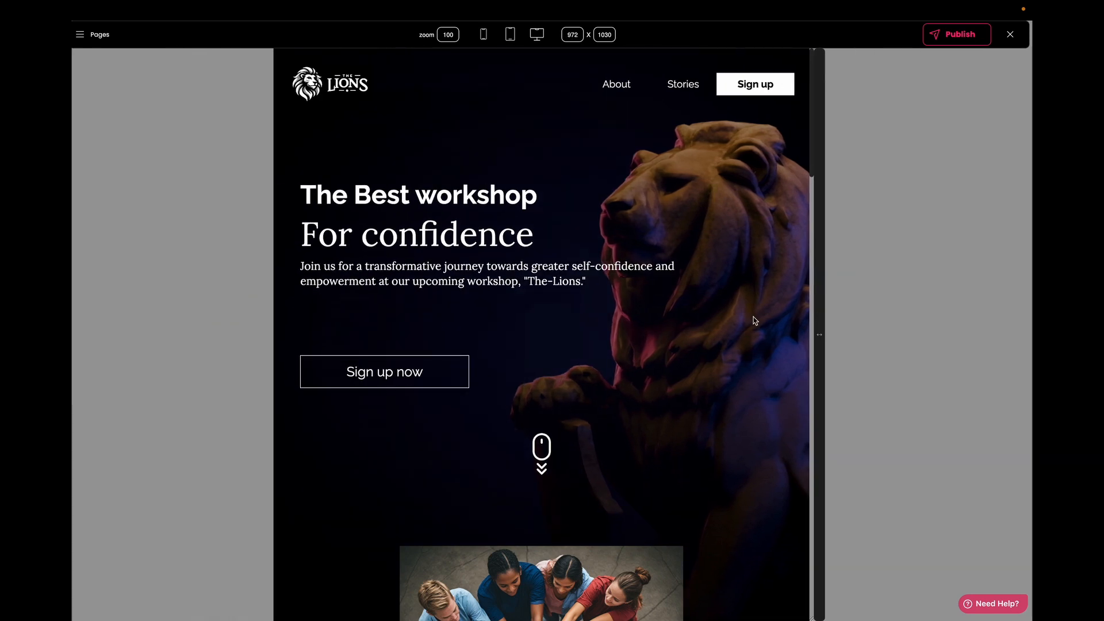
pyautogui.press('Escape')
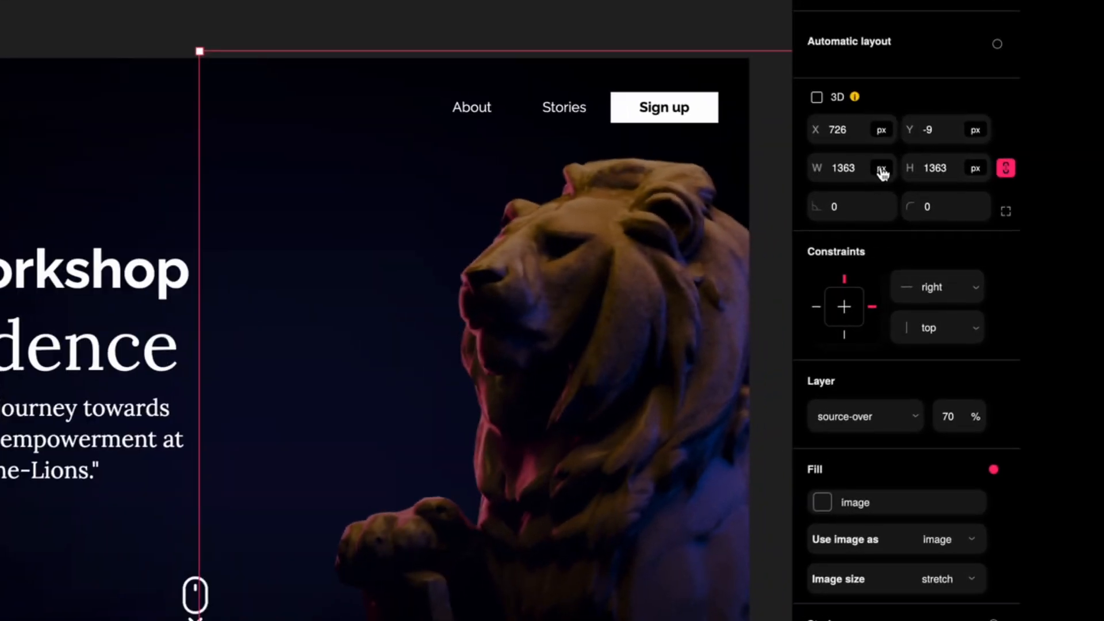
# Step: Switch the lion image's width unit to percent and check its scaling in a narrowed preview
pyautogui.click(944, 205)
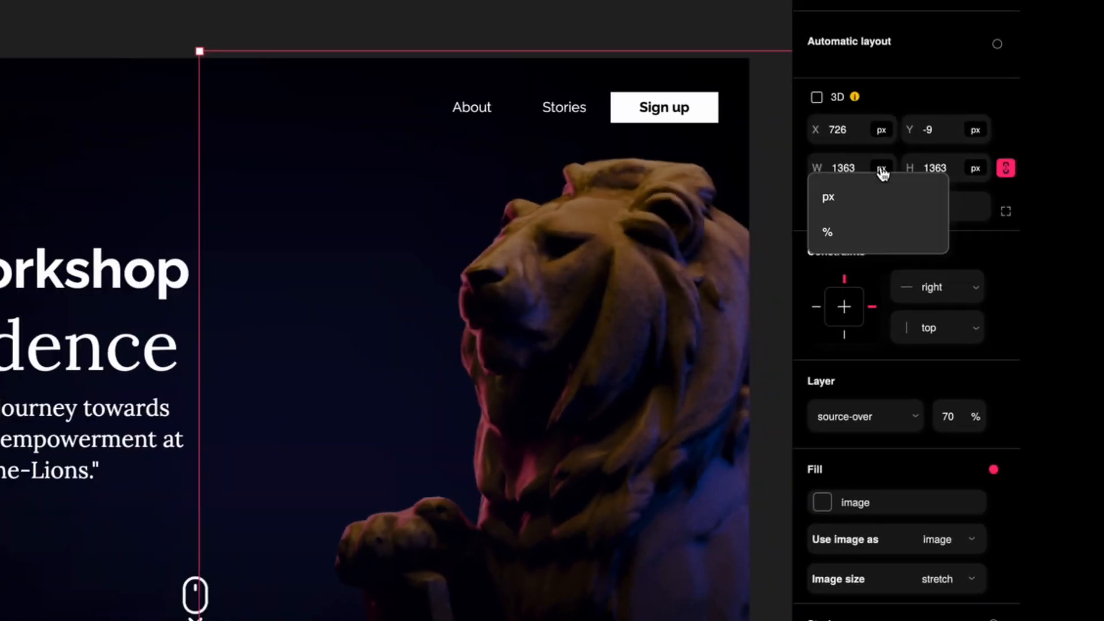
pyautogui.click(828, 230)
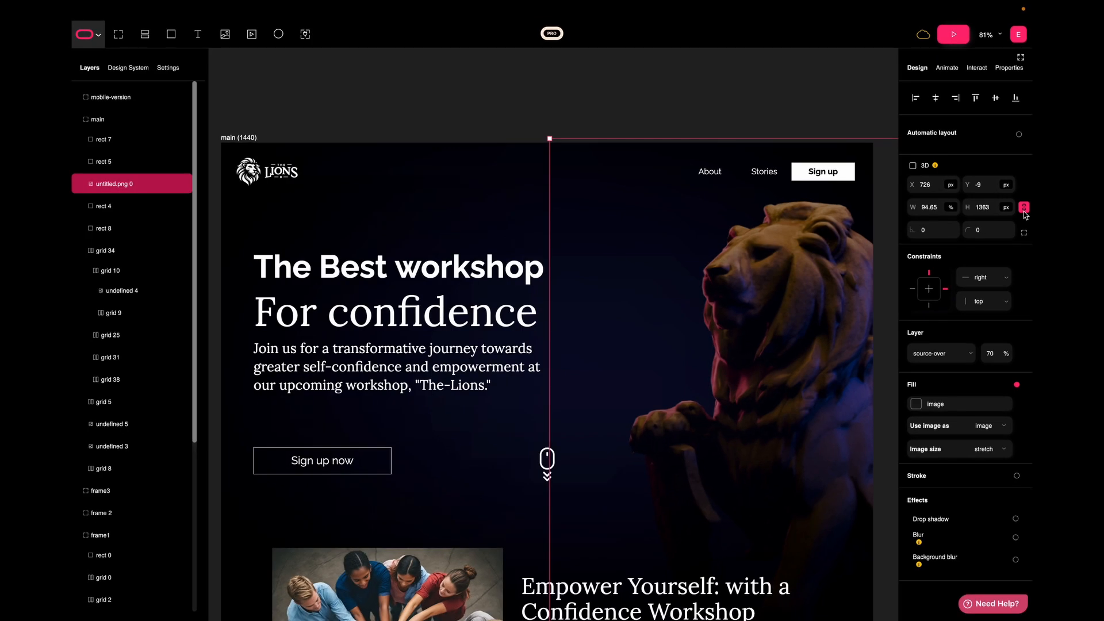
pyautogui.click(954, 36)
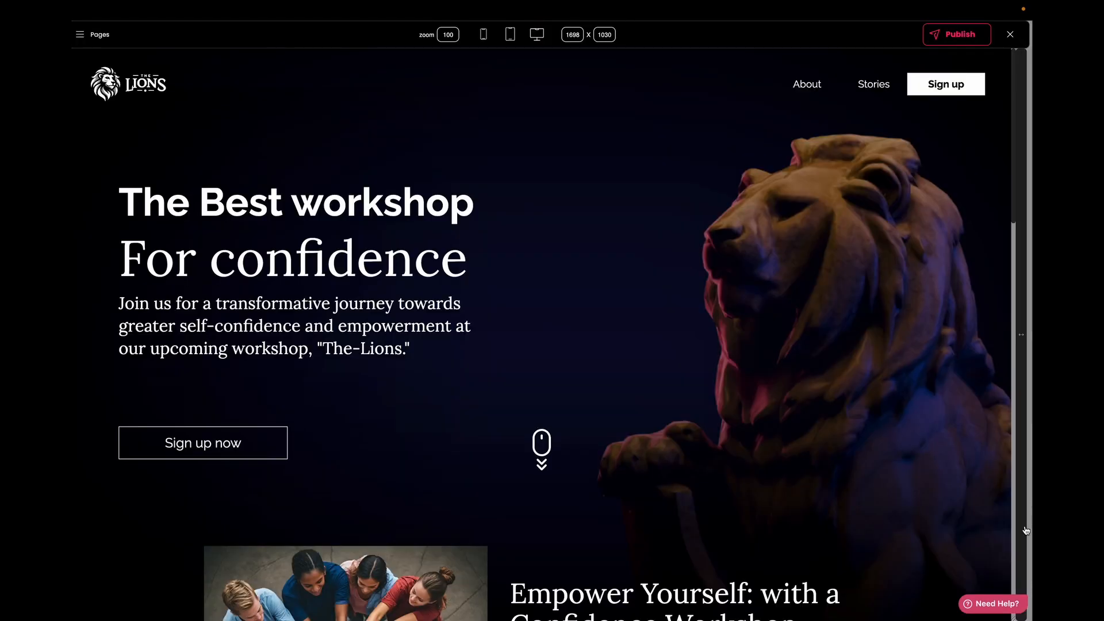
pyautogui.moveTo(1022, 520); pyautogui.dragTo(911, 528)
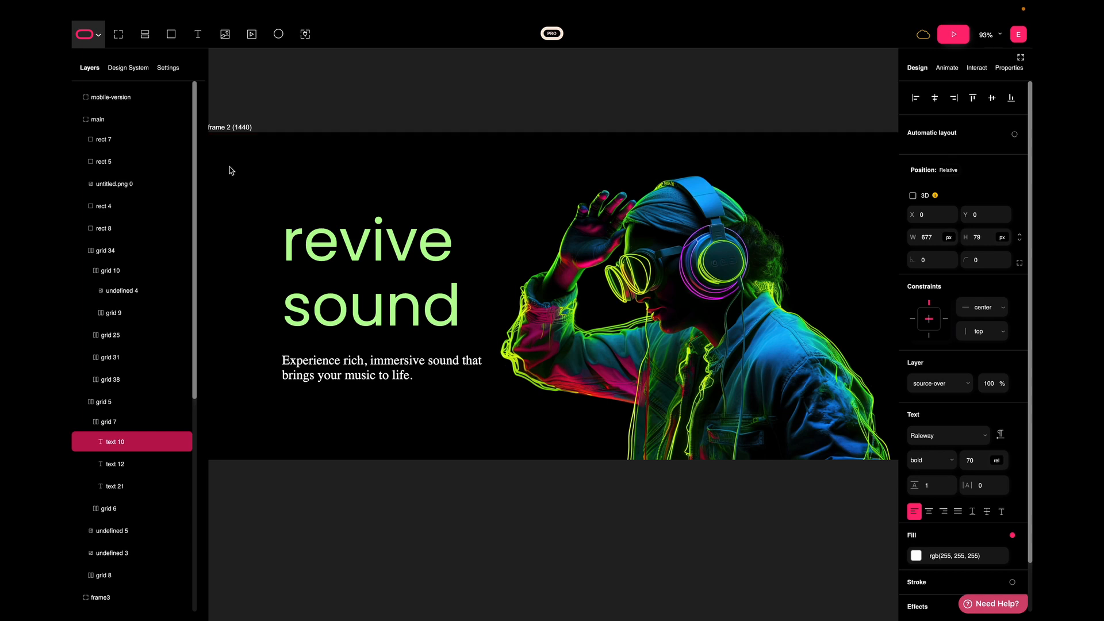
# Step: Examine frame 2 with the headphones image in a preview narrowed to 1314 px, and leave the preview
pyautogui.scroll(1, 230, 167)
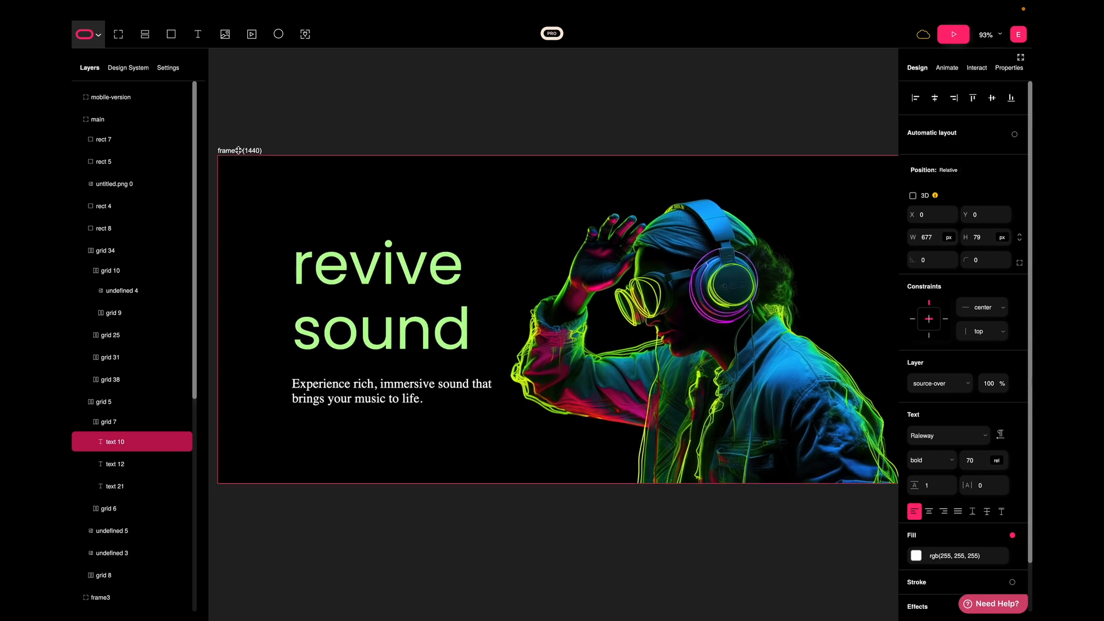
pyautogui.click(237, 151)
pyautogui.click(954, 34)
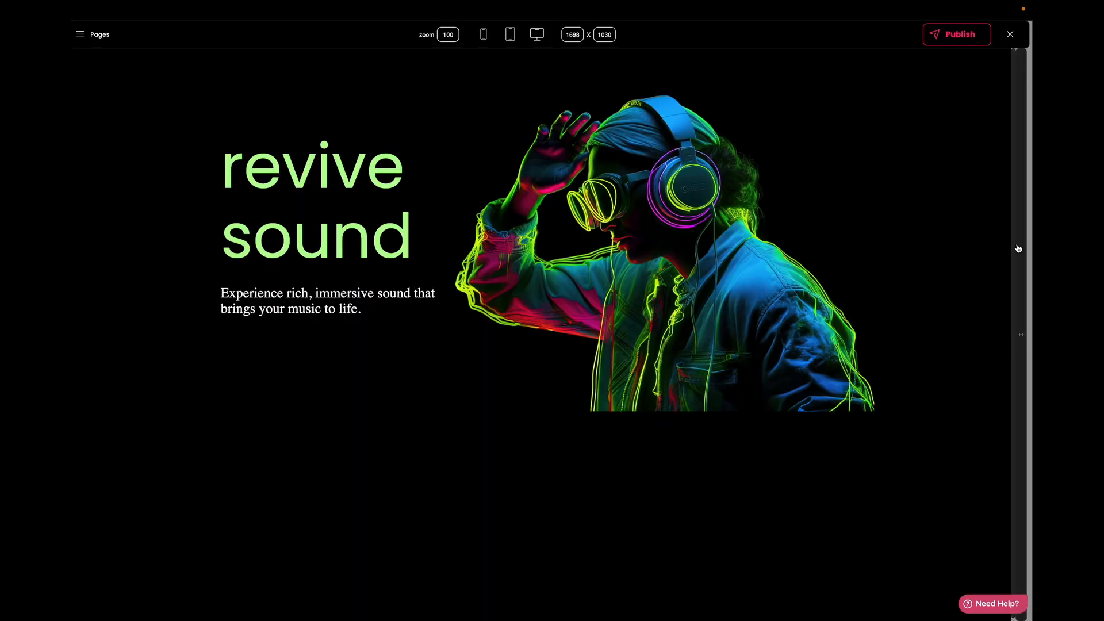
pyautogui.moveTo(1018, 248); pyautogui.dragTo(911, 282)
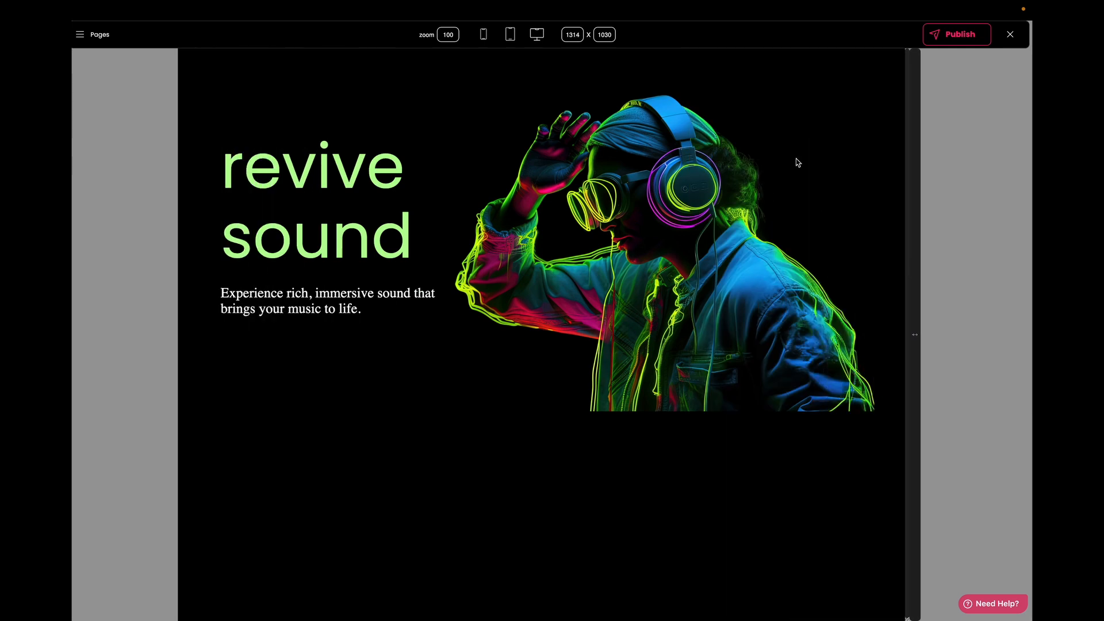
pyautogui.press('Escape')
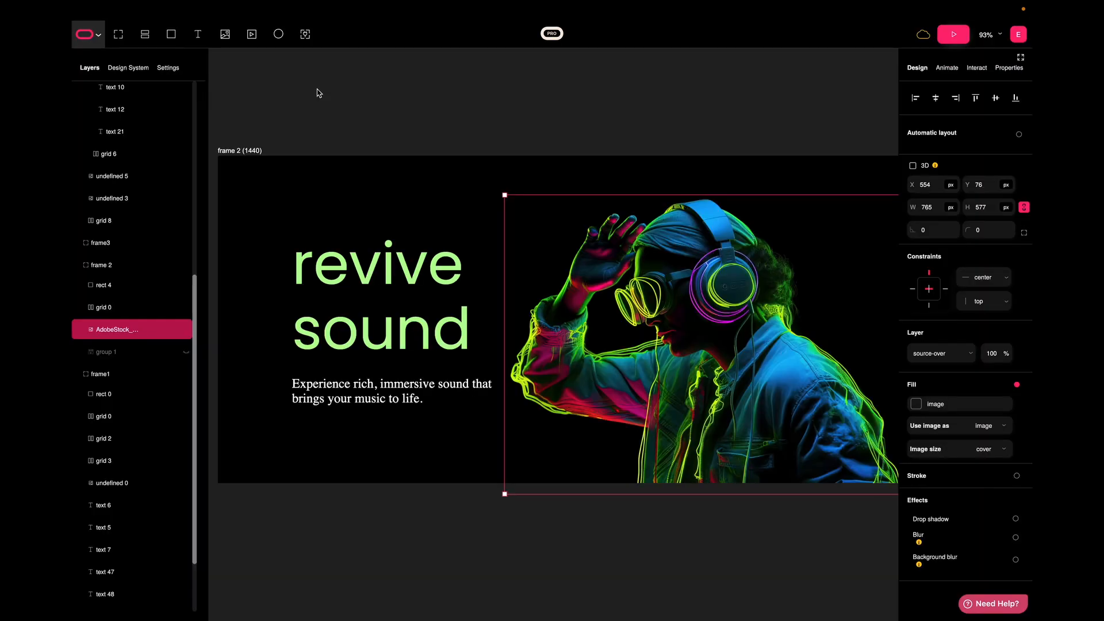
# Step: Turn on adaptive design for frame 2 and check its scaling in a narrowed preview
pyautogui.click(237, 151)
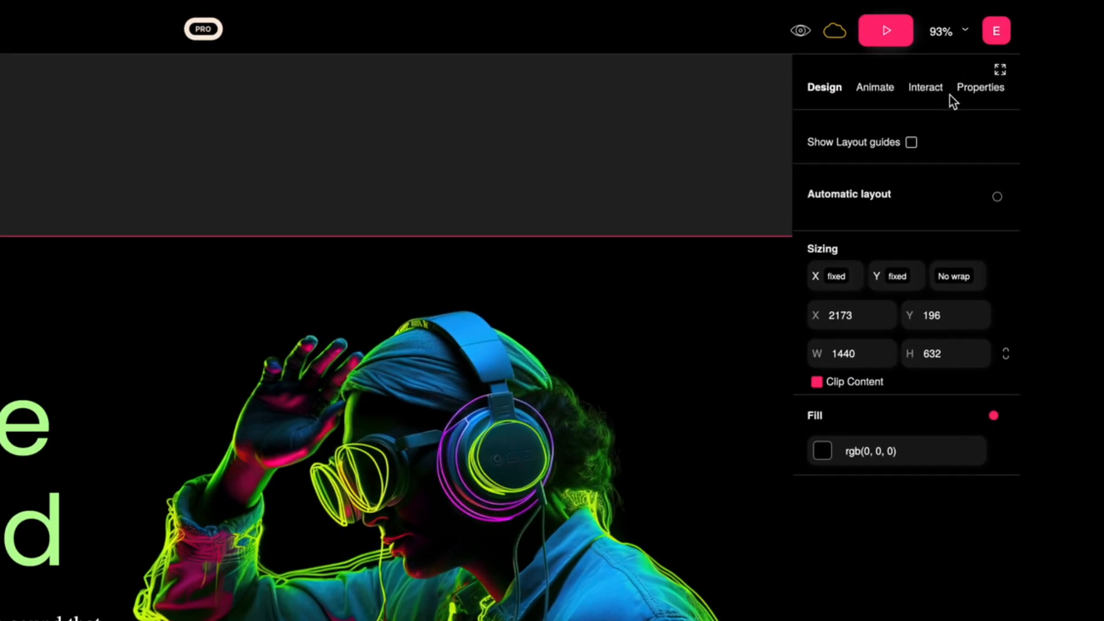
pyautogui.click(981, 88)
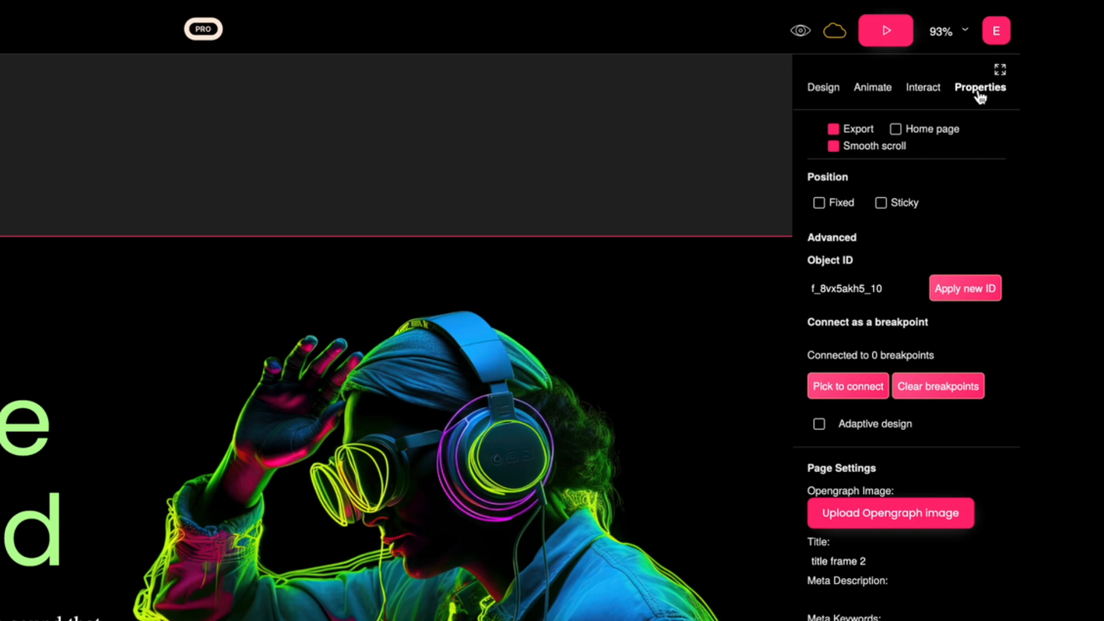
pyautogui.click(818, 425)
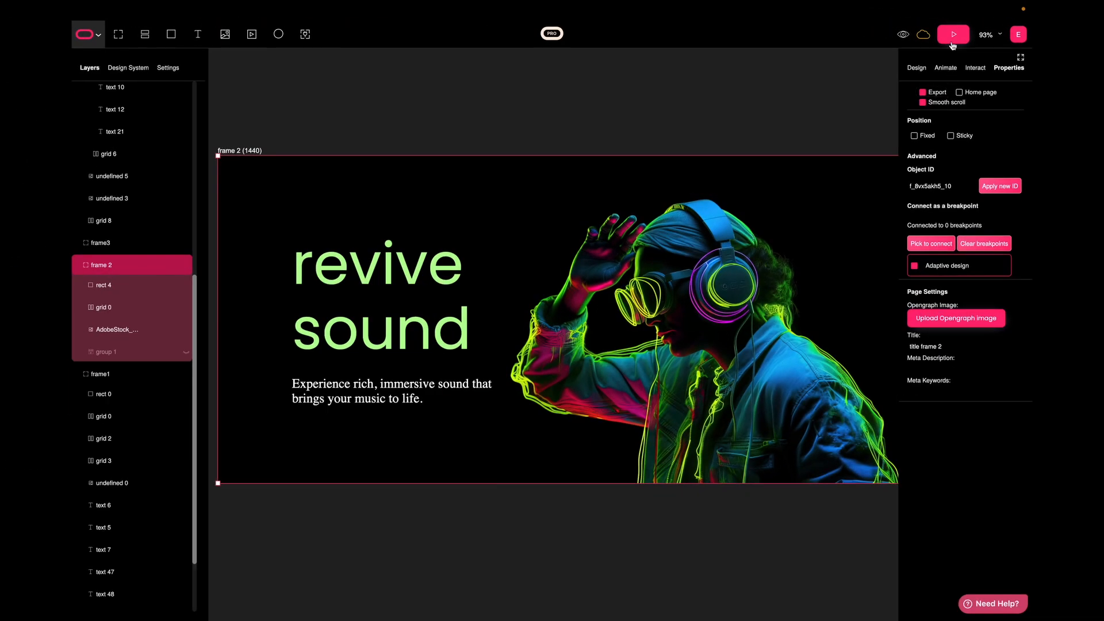
pyautogui.click(885, 31)
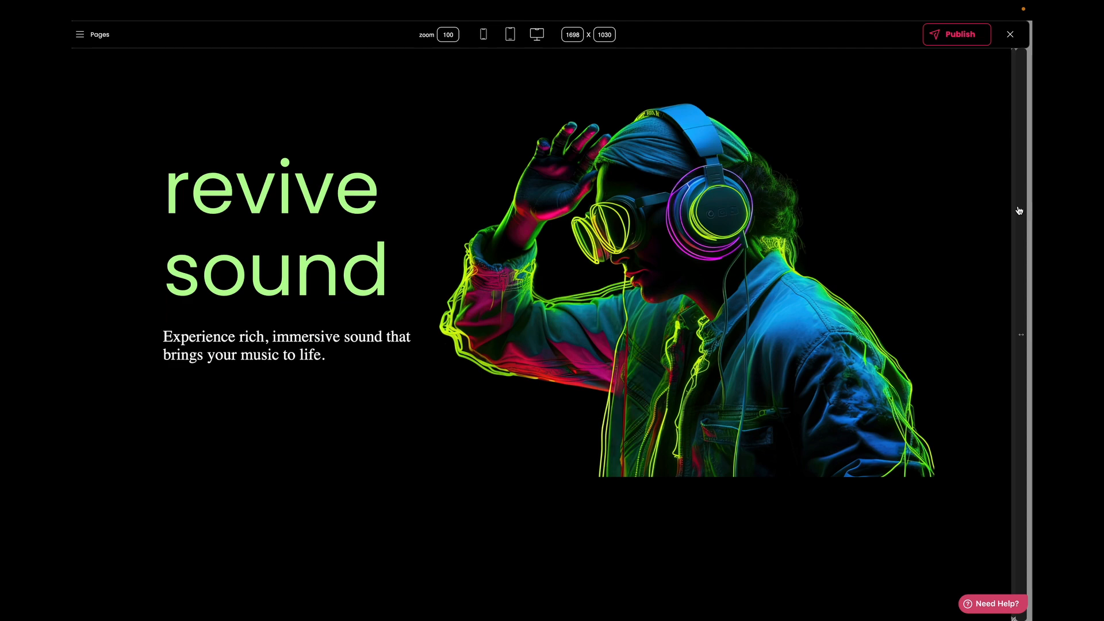
pyautogui.moveTo(1019, 211); pyautogui.dragTo(978, 246)
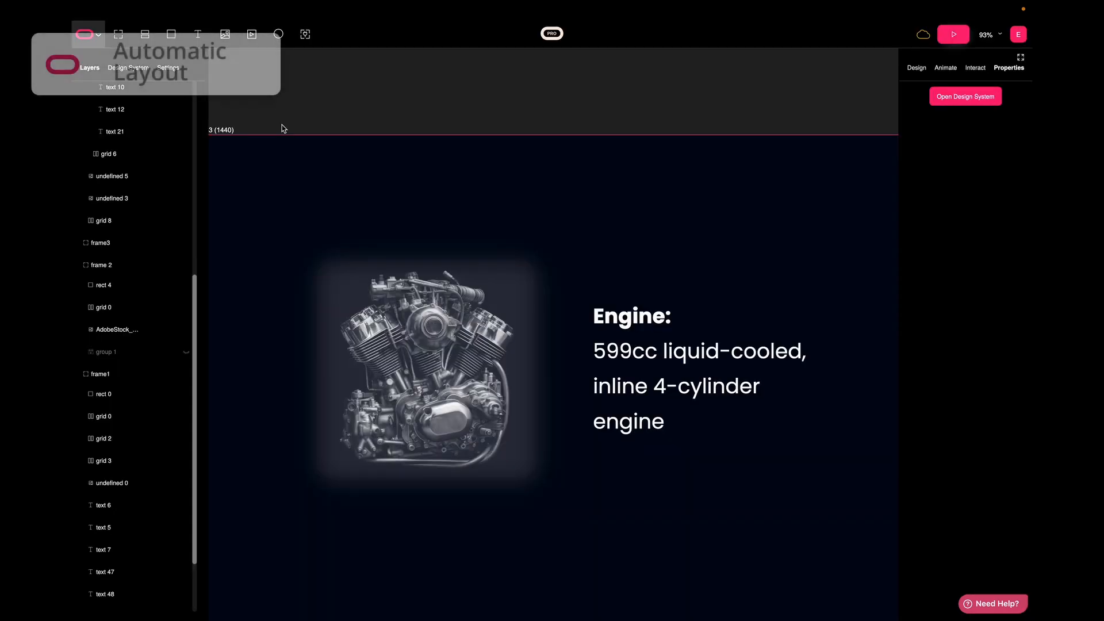
# Step: Inspect frame3's engine image and text separately, check them in a preview narrowed to 1352 px, and leave the preview
pyautogui.click(397, 354)
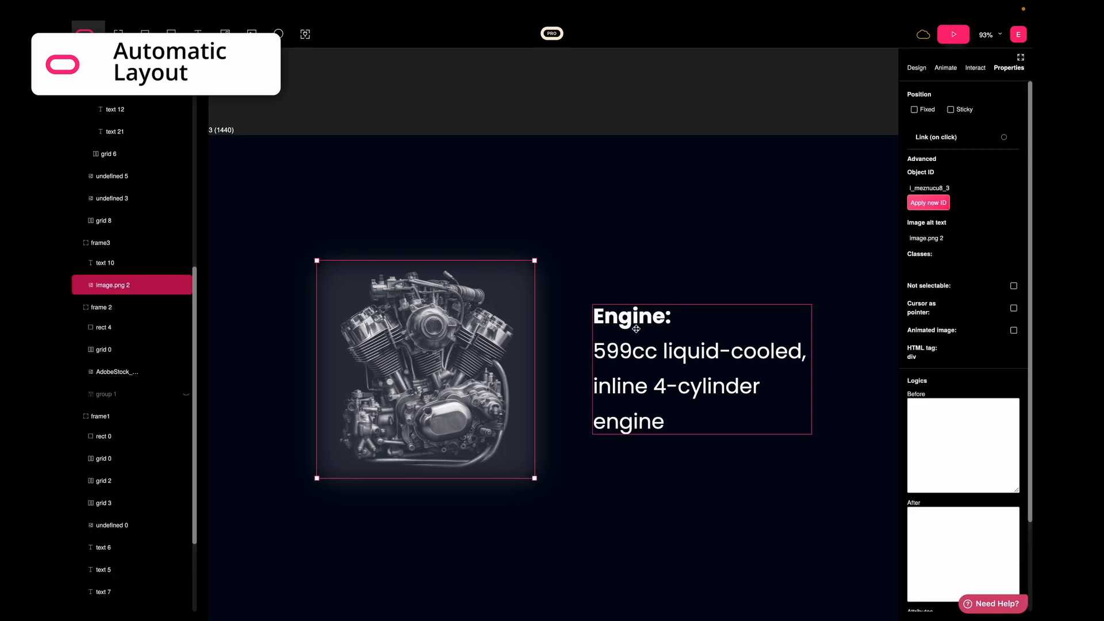
pyautogui.click(637, 350)
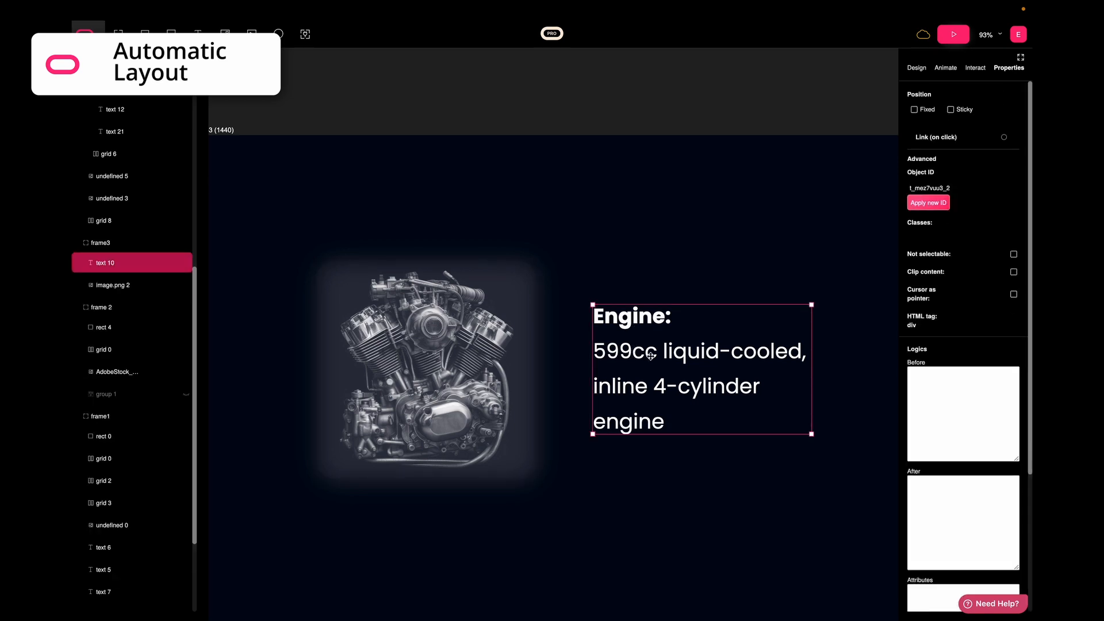
pyautogui.click(952, 36)
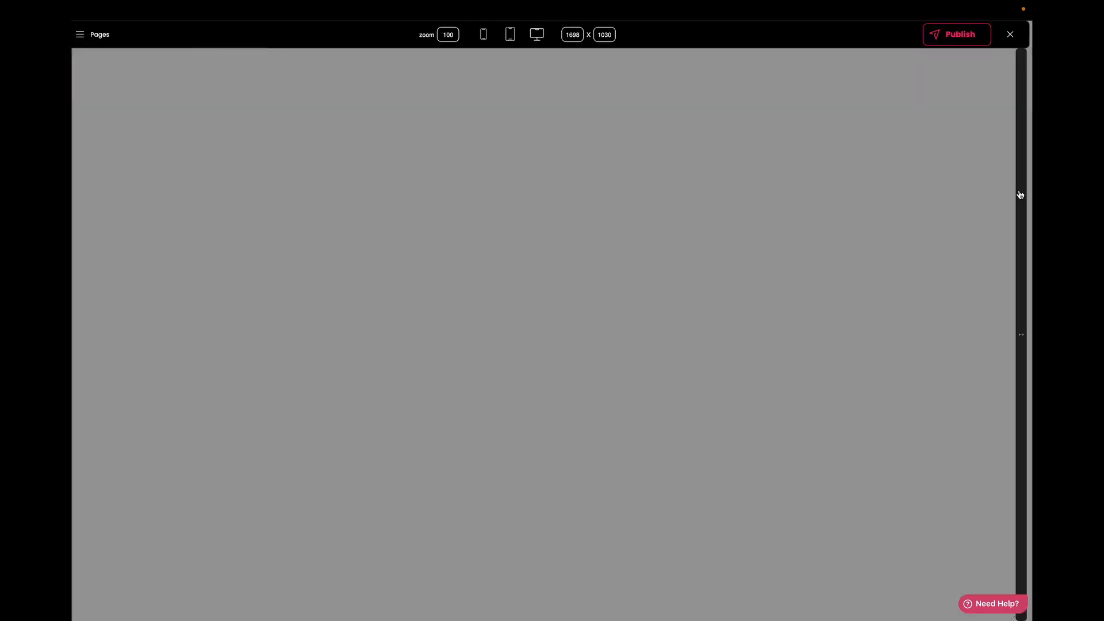
pyautogui.moveTo(1020, 209); pyautogui.dragTo(925, 240)
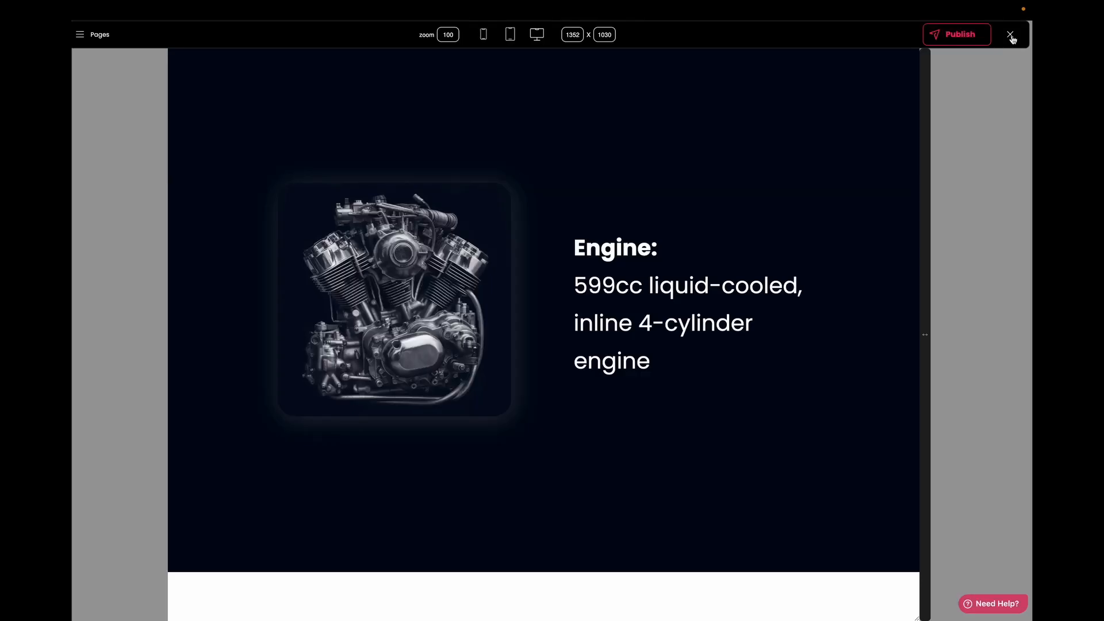
pyautogui.click(1012, 38)
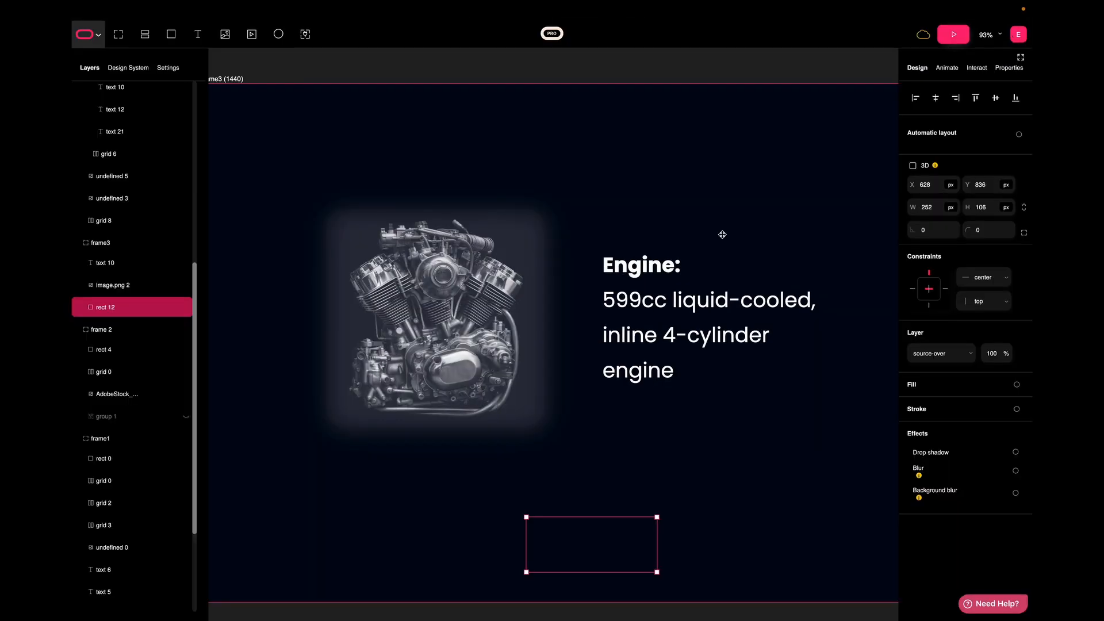
# Step: Combine the engine image and its text in an automatic layout and check its wrapping in a narrowed preview
pyautogui.click(529, 294)
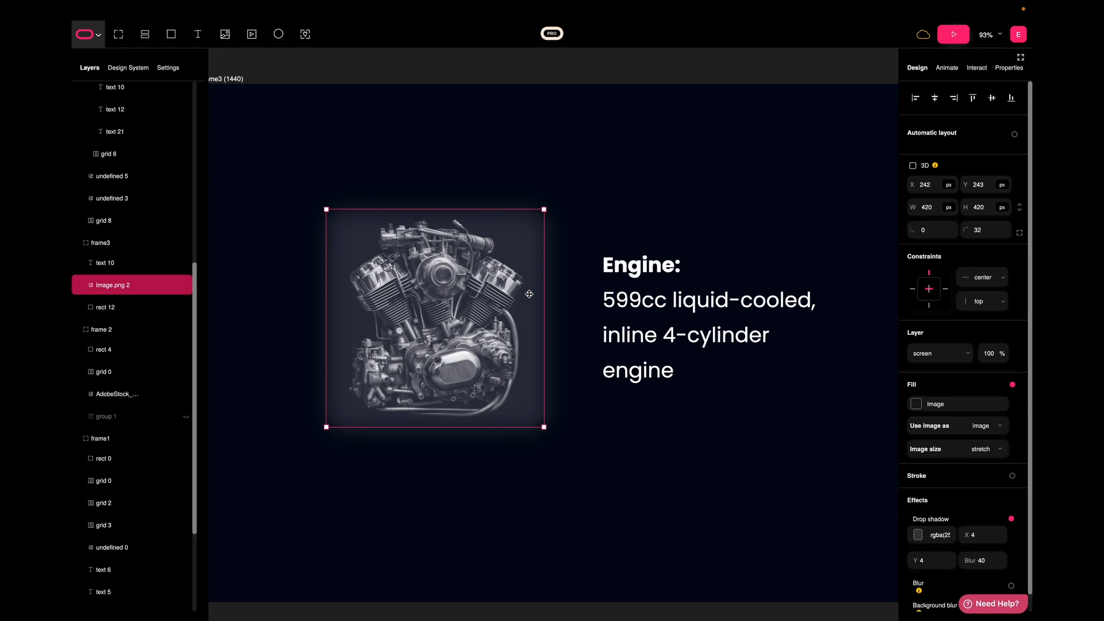
pyautogui.keyDown('shift'); pyautogui.click(655, 301); pyautogui.keyUp('shift')
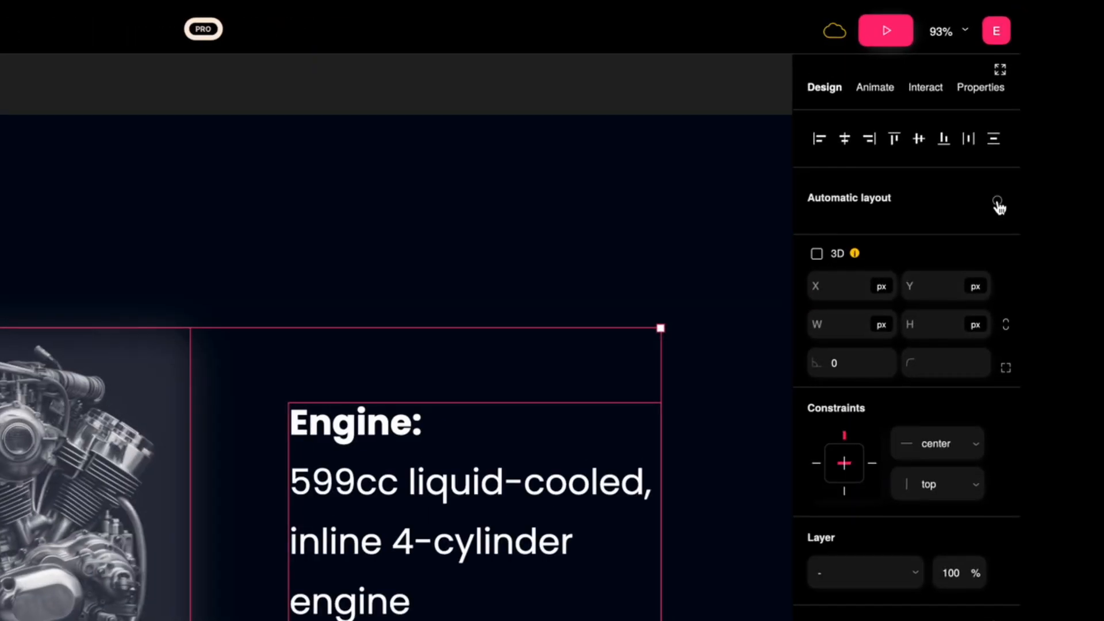
pyautogui.click(1018, 135)
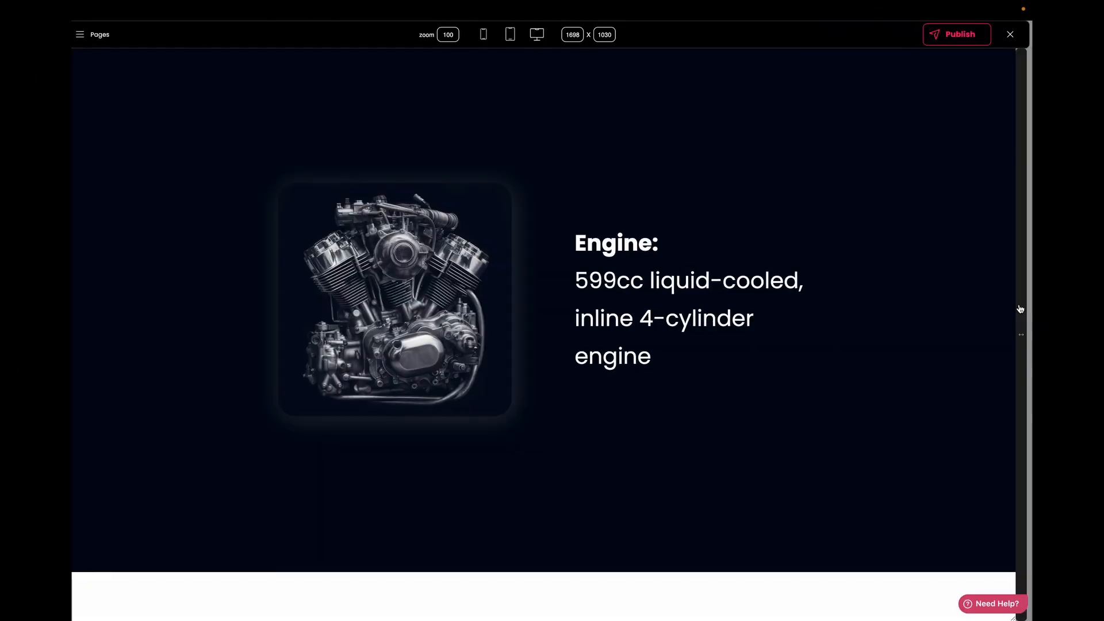
pyautogui.moveTo(1020, 309); pyautogui.dragTo(737, 298)
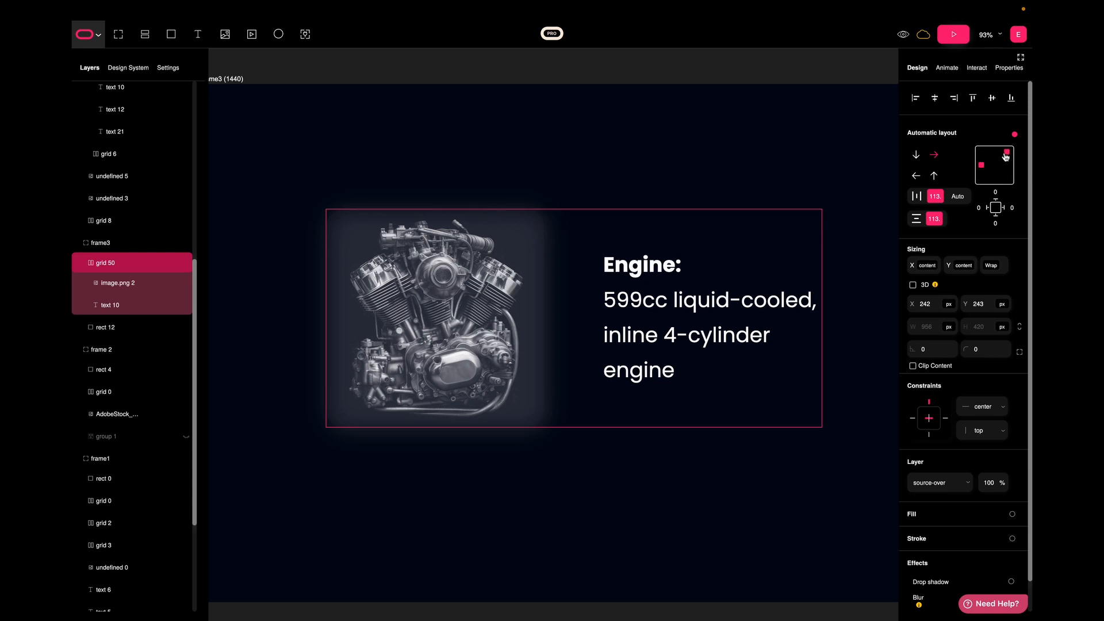
# Step: Try top-left and middle-left alignment on the engine layout's contents
pyautogui.click(981, 152)
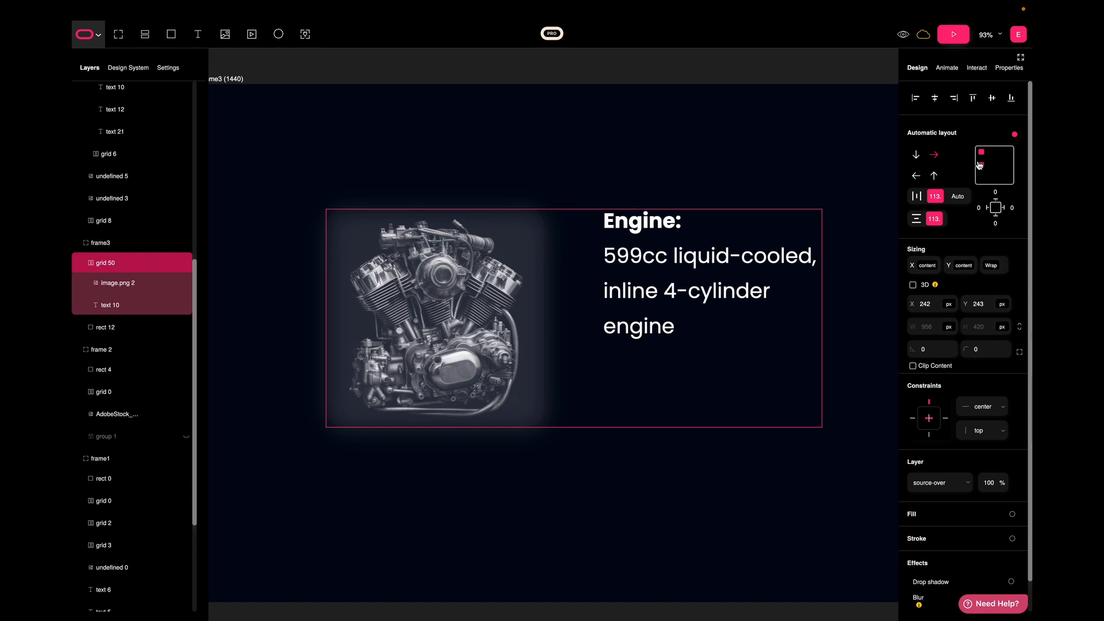
pyautogui.click(981, 165)
pyautogui.click(953, 34)
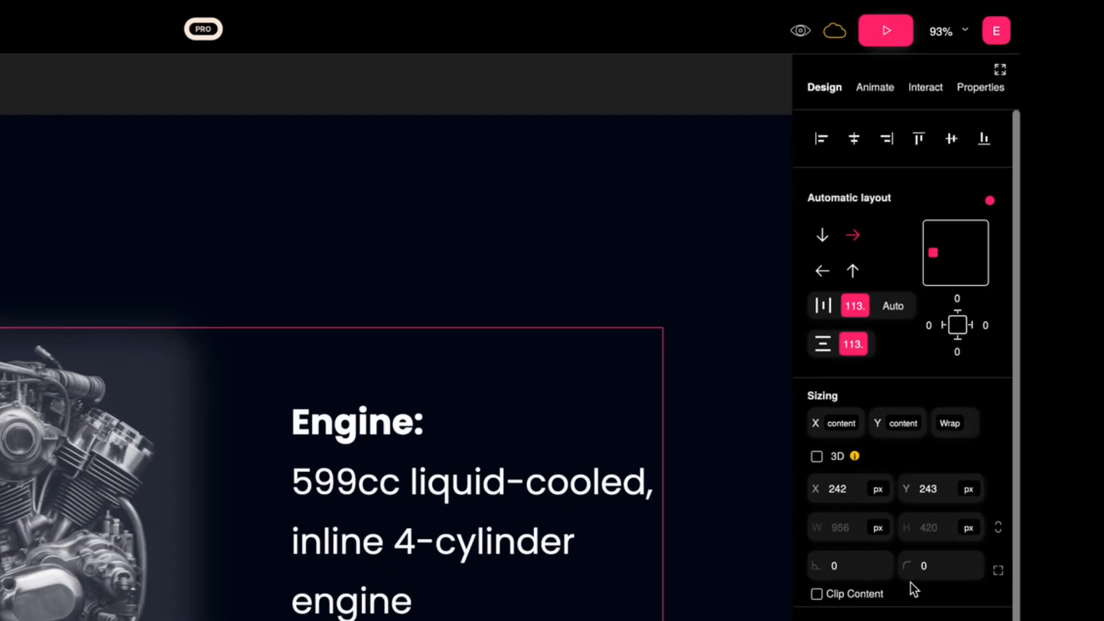
# Step: Set the engine layout's alignment to the center in both directions and check it in a narrowed preview
pyautogui.click(958, 251)
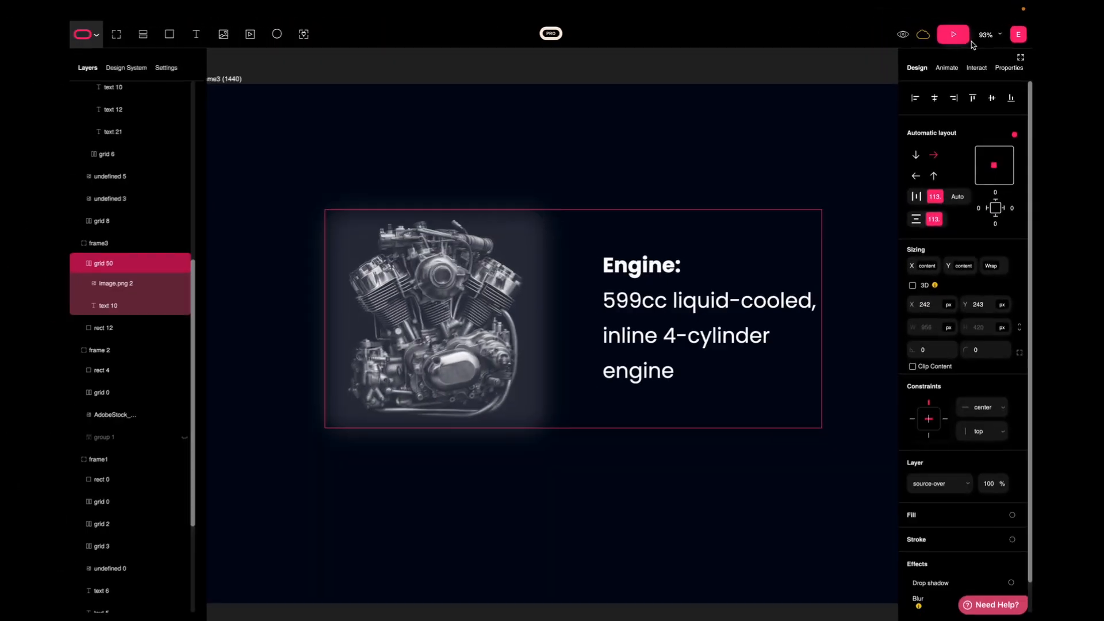
pyautogui.click(885, 30)
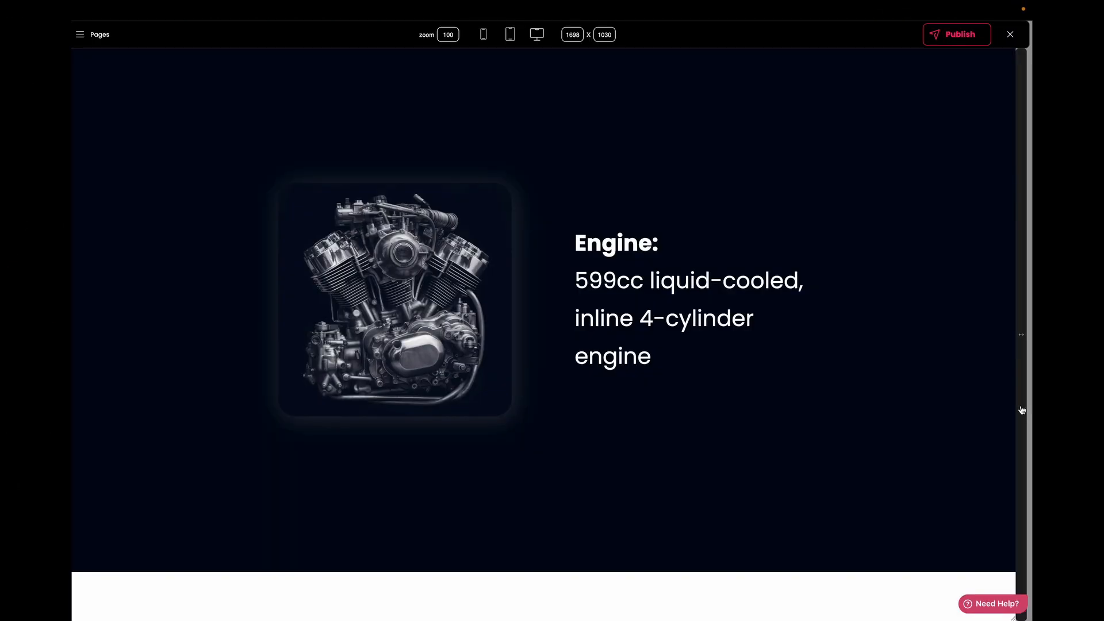
pyautogui.moveTo(1021, 410); pyautogui.dragTo(717, 382)
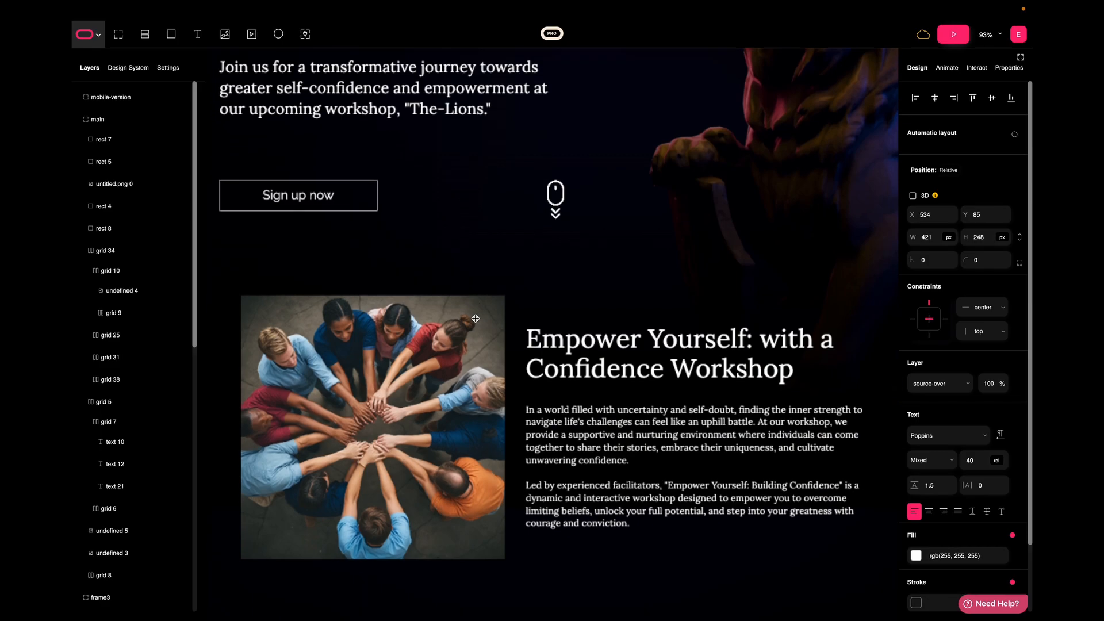
# Step: Select the nested layout holding the team photo and "Empower Yourself" text in the main frame to inspect its automatic layout settings
pyautogui.scroll(-2, 474, 319)
pyautogui.scroll(-3, 475, 318)
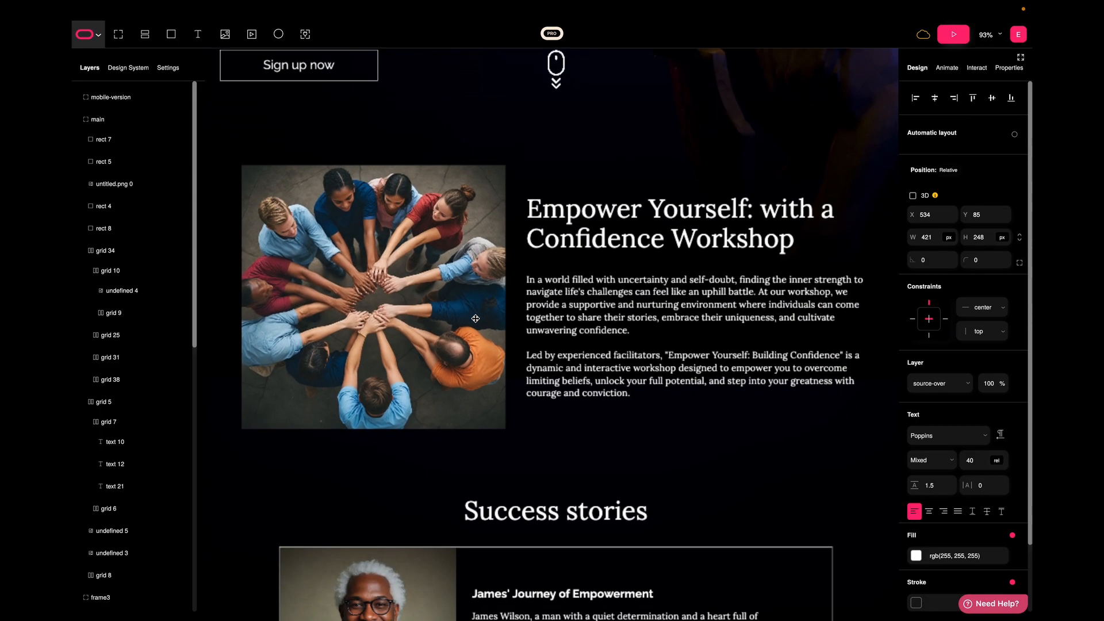
pyautogui.scroll(1, 488, 230)
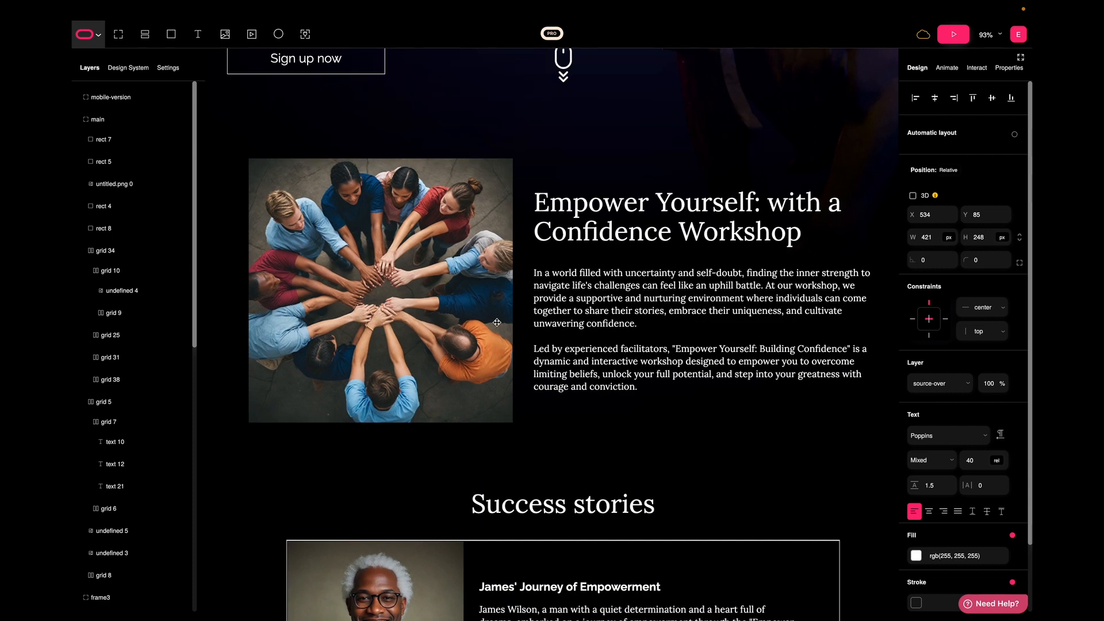
pyautogui.click(468, 306)
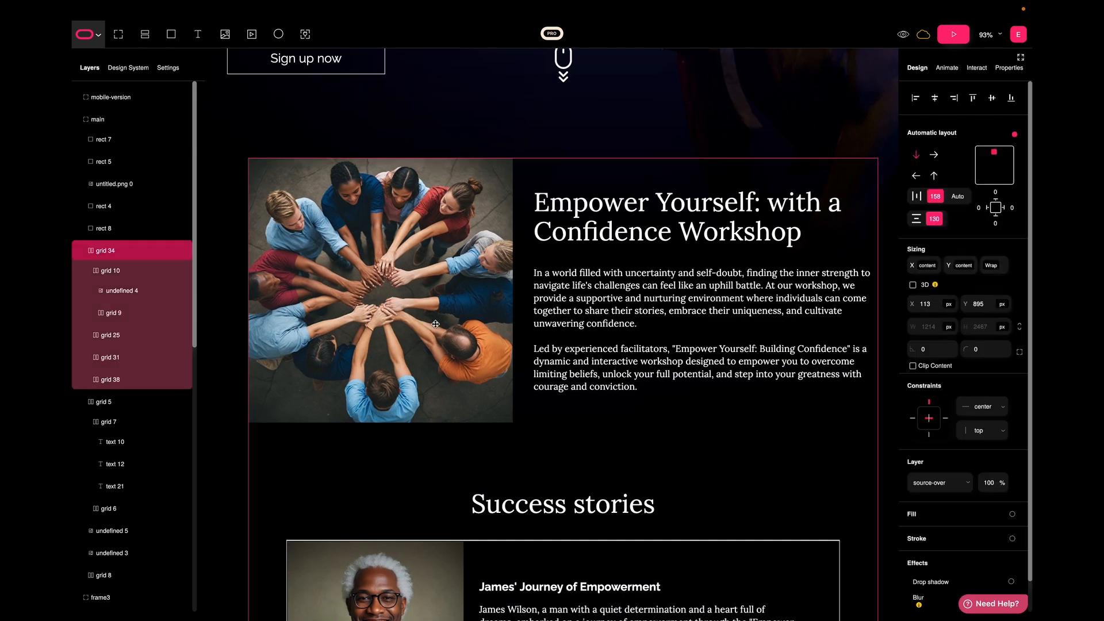
pyautogui.click(523, 312)
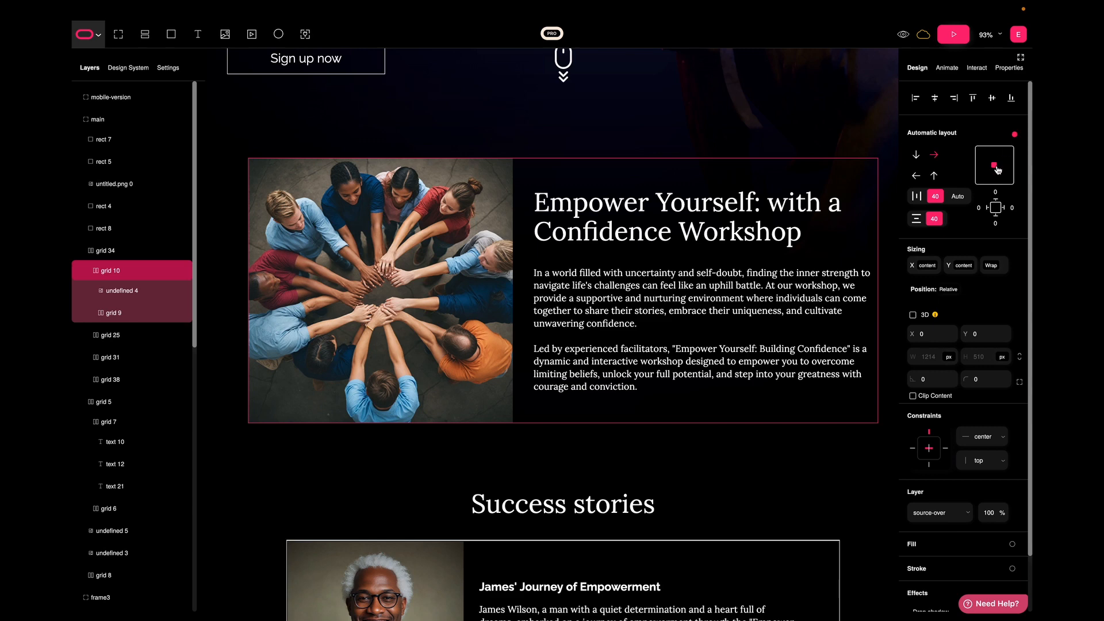
# Step: Preview the main page at a narrower width and examine how the "Empower Yourself" section and those below it rearrange
pyautogui.click(953, 34)
pyautogui.scroll(-5, 827, 251)
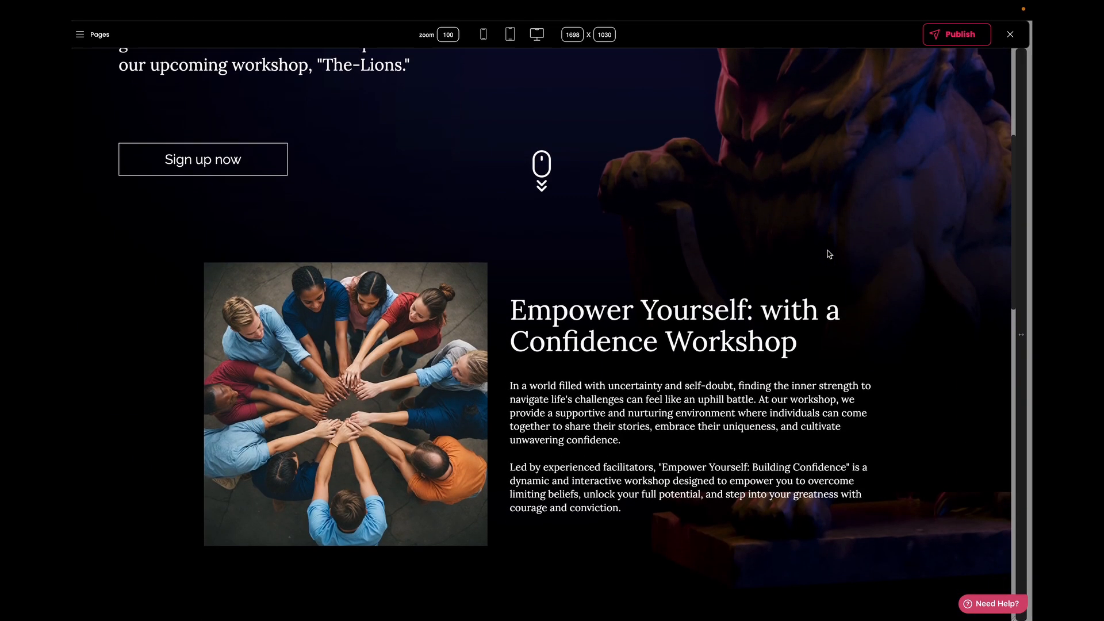
pyautogui.scroll(-1, 827, 254)
pyautogui.moveTo(1021, 334); pyautogui.dragTo(757, 358)
pyautogui.scroll(-7, 618, 362)
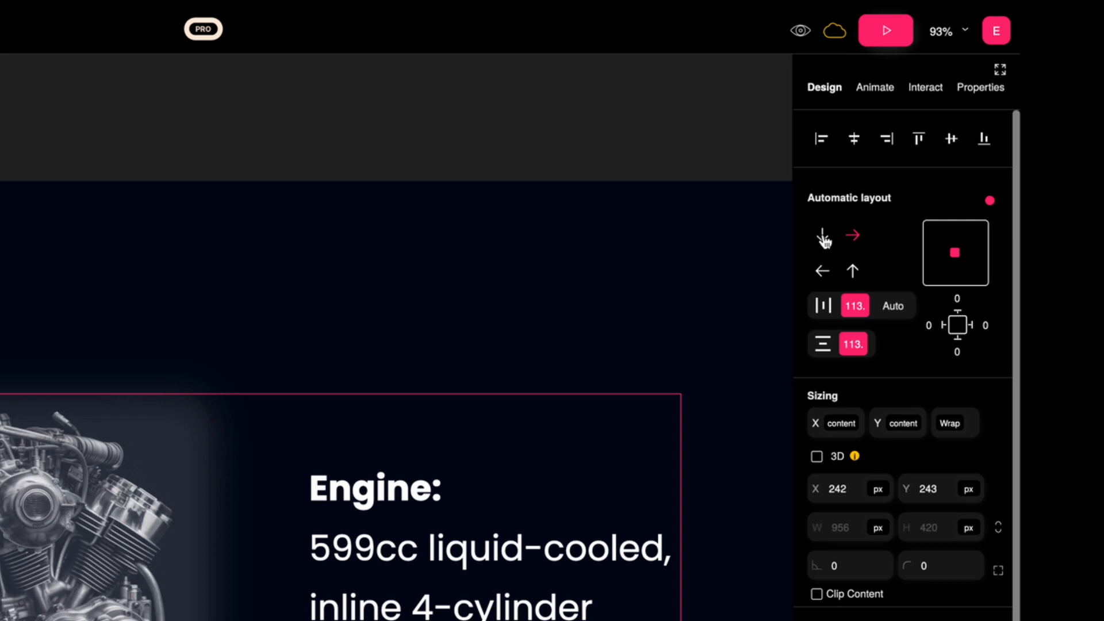
# Step: Try the downward, upward and leftward directions on the engine layout, and return it to left-to-right
pyautogui.click(823, 237)
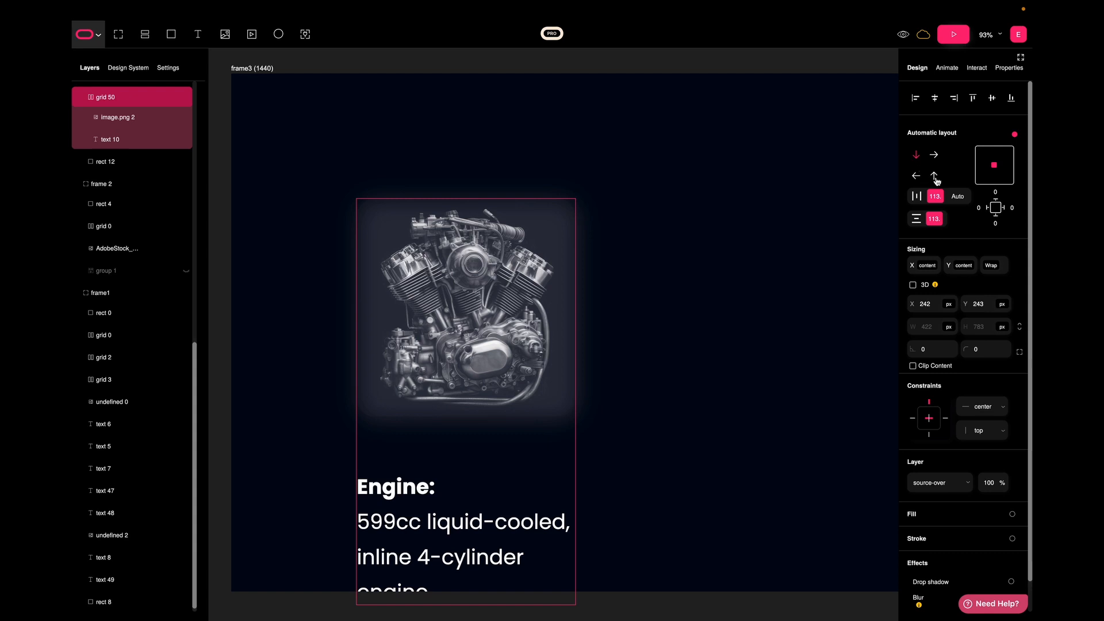
pyautogui.click(934, 178)
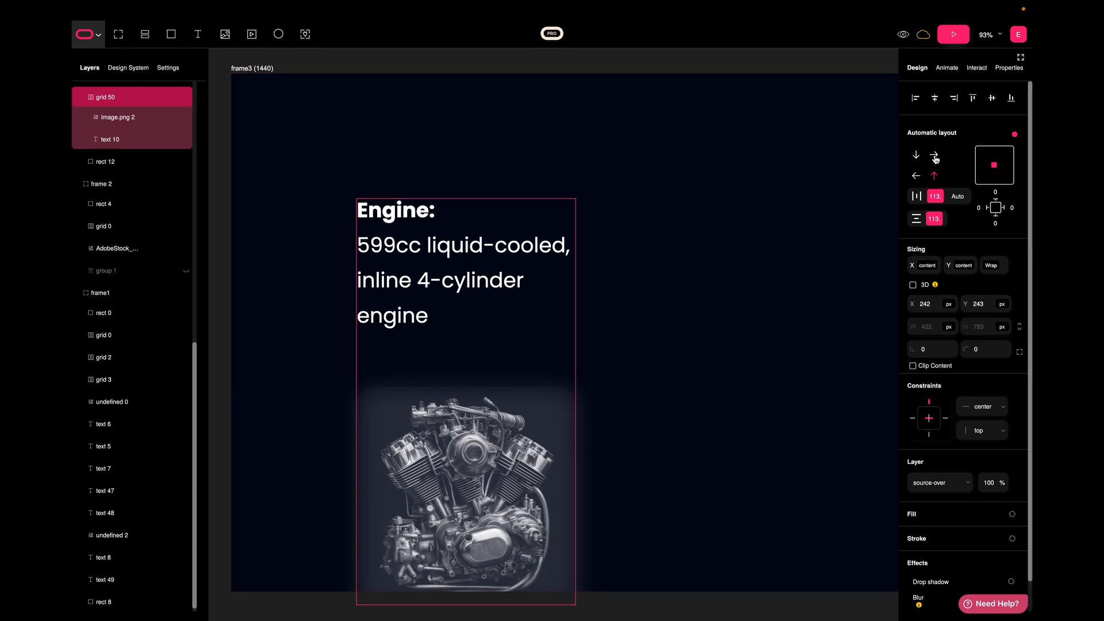
pyautogui.click(935, 155)
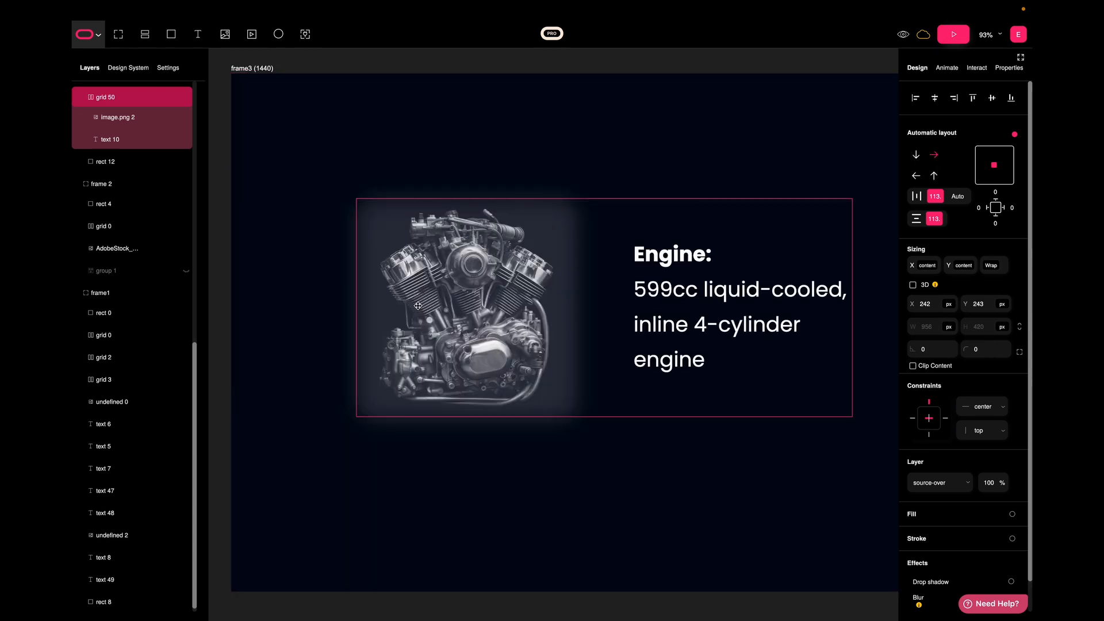
pyautogui.click(916, 177)
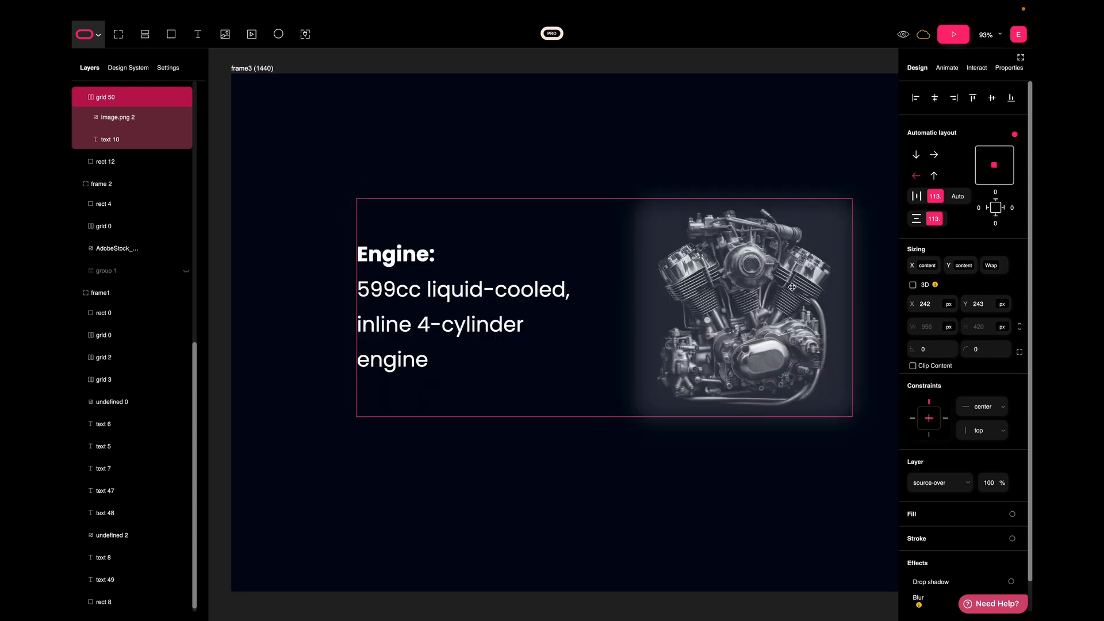
pyautogui.click(935, 155)
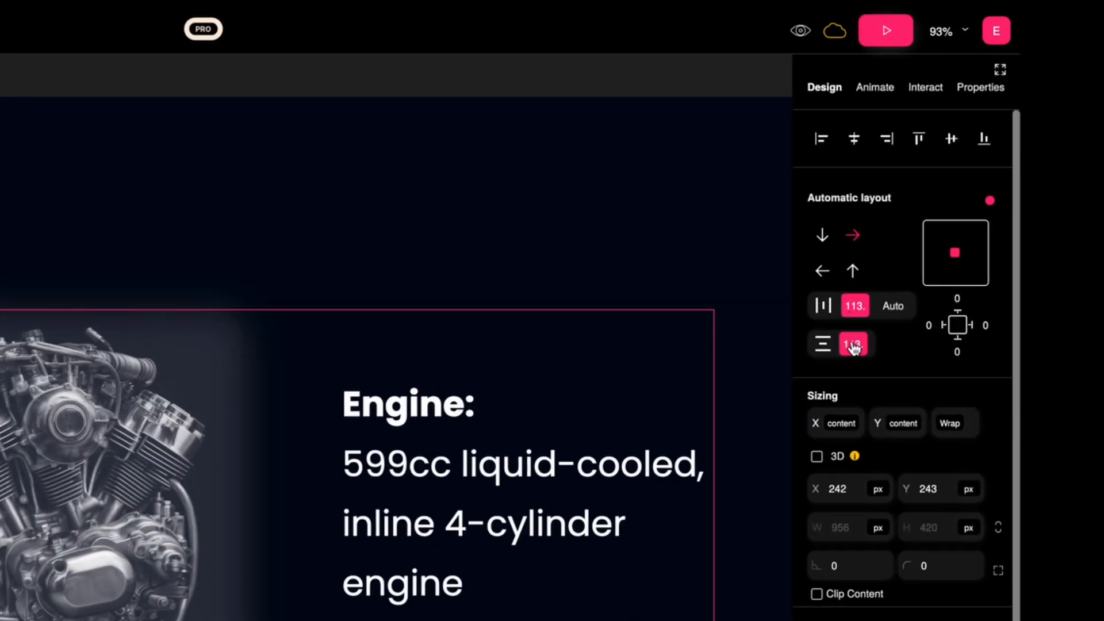
# Step: Set the horizontal spacing between the engine image and its text to 40
pyautogui.doubleClick(855, 307)
pyautogui.write('40')
pyautogui.press('Tab')
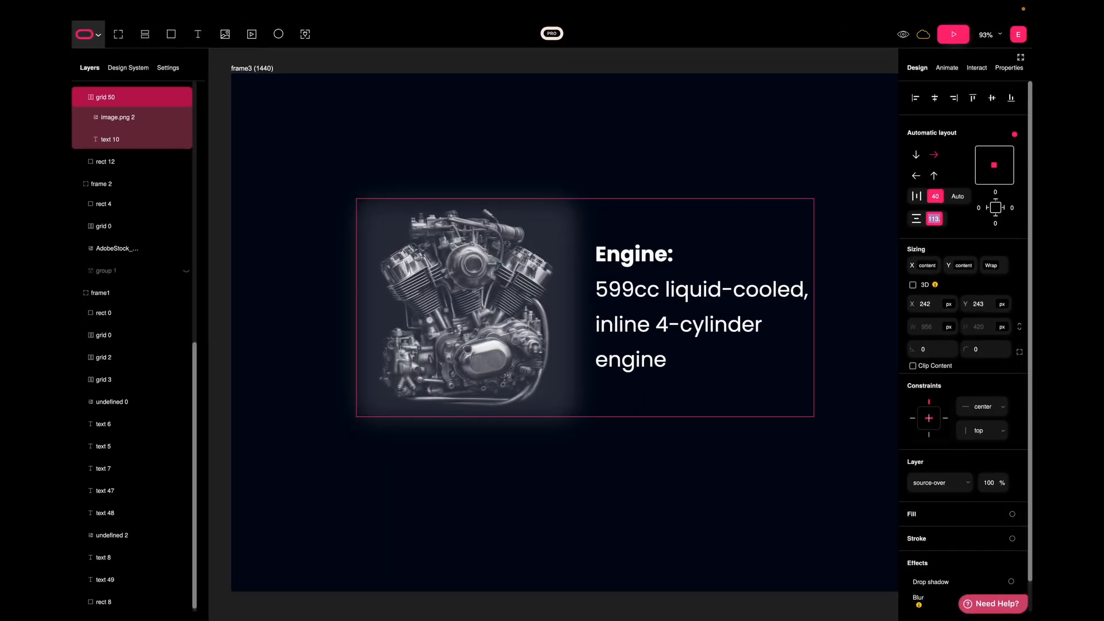
# Step: Stack the engine image above its text with the downward direction and set their vertical spacing to 40
pyautogui.click(917, 156)
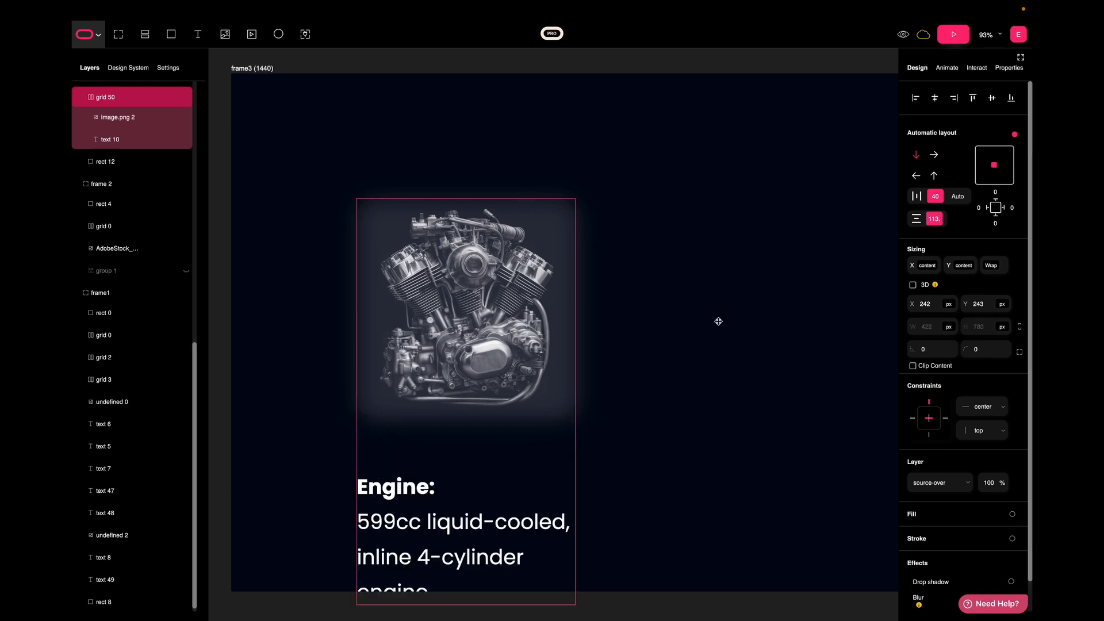
pyautogui.moveTo(936, 221); pyautogui.dragTo(895, 228)
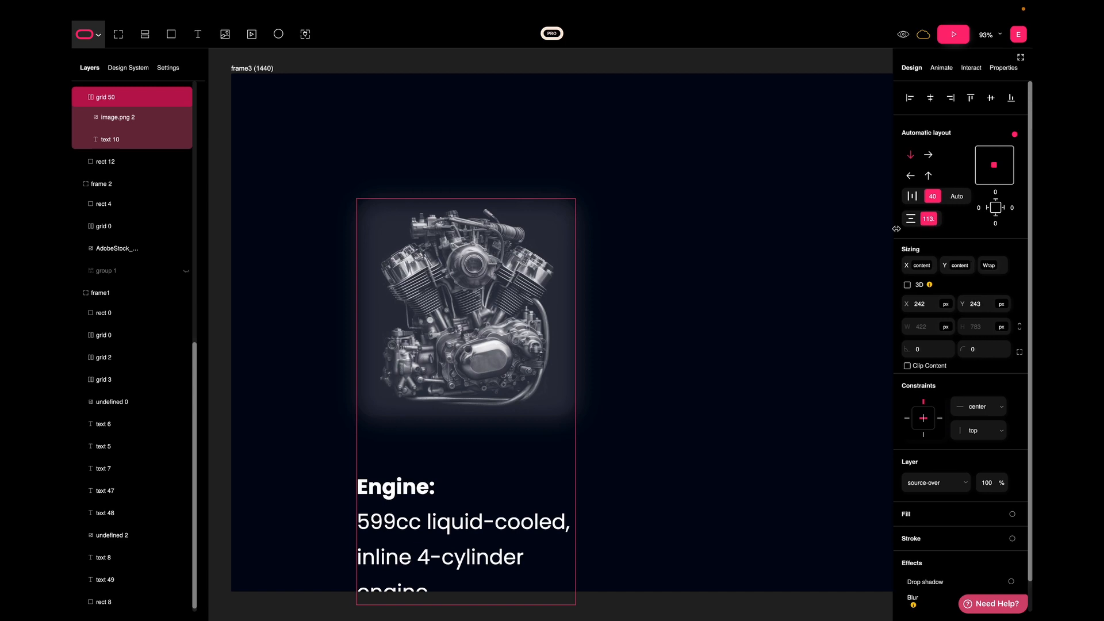
pyautogui.doubleClick(931, 223)
pyautogui.write('40')
pyautogui.press('Return')
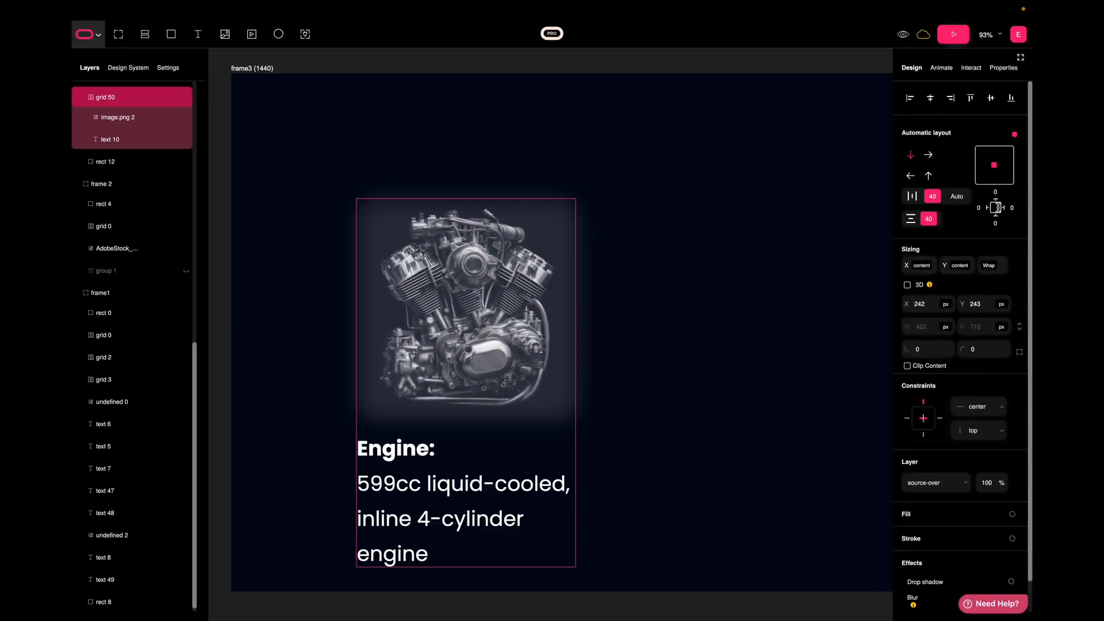
pyautogui.press('Return')
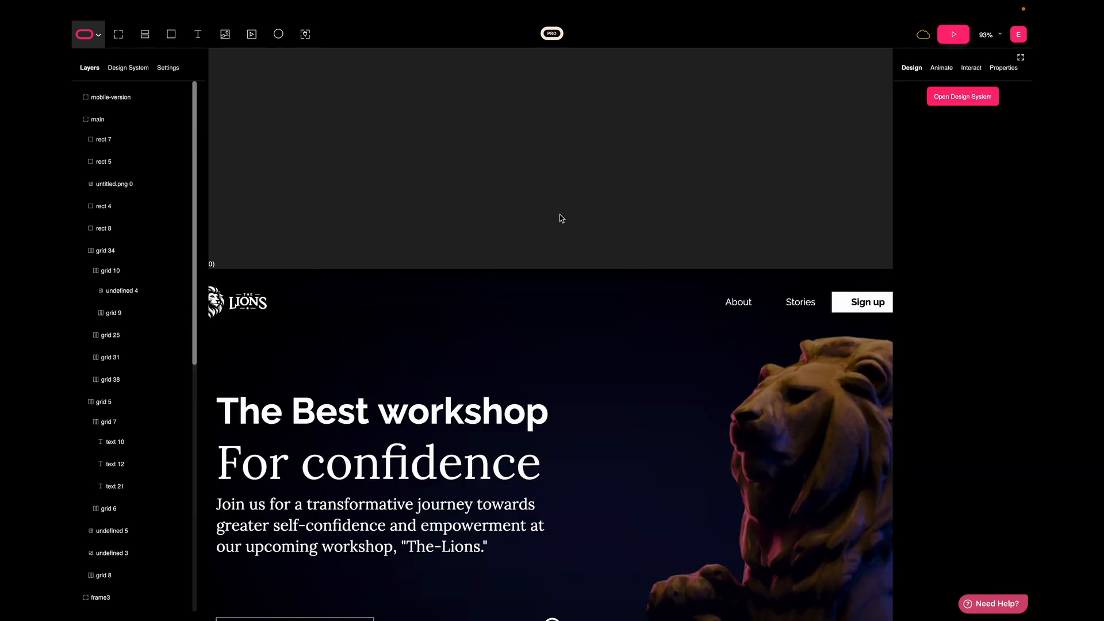
# Step: Select the layout enclosing the "Sign up now" text in the main frame, and inspect the engine layout's sizing settings
pyautogui.scroll(-3, 562, 218)
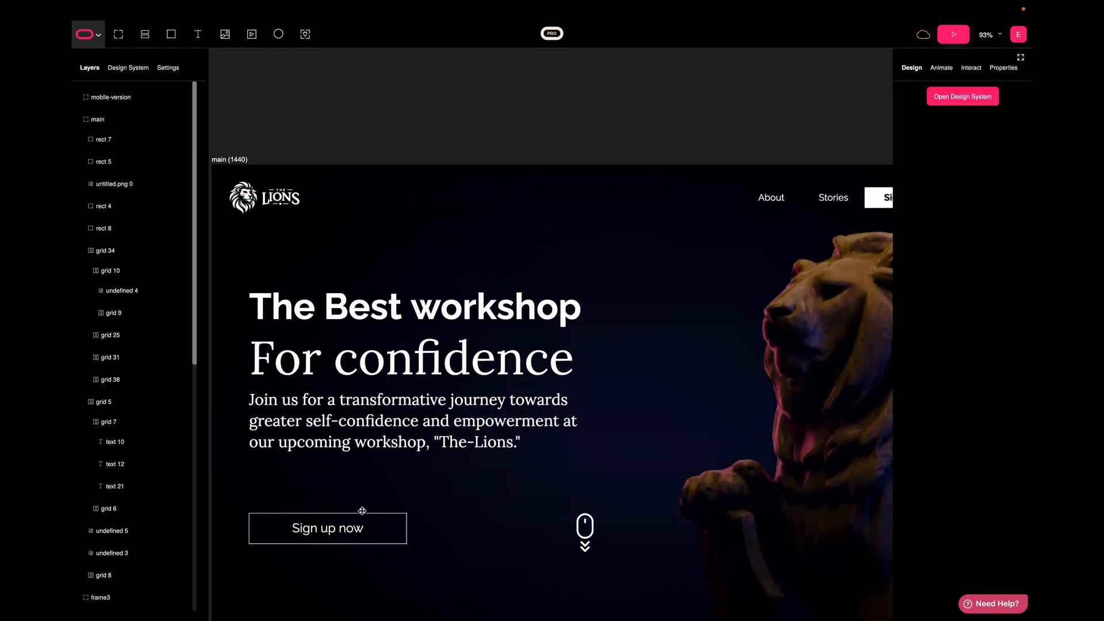
pyautogui.click(341, 528)
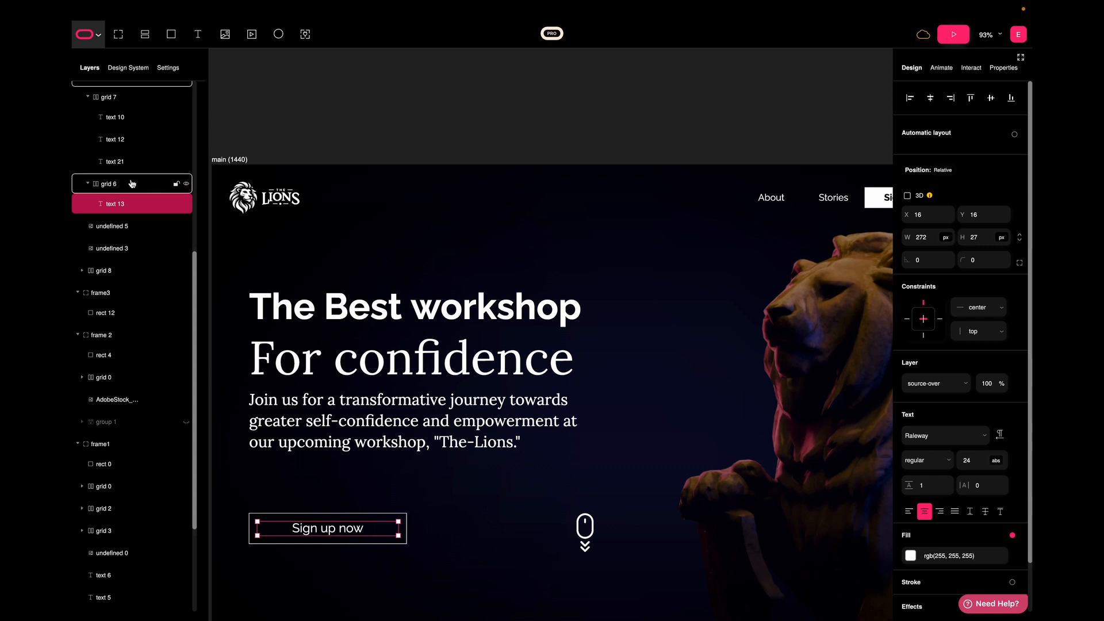
pyautogui.click(109, 184)
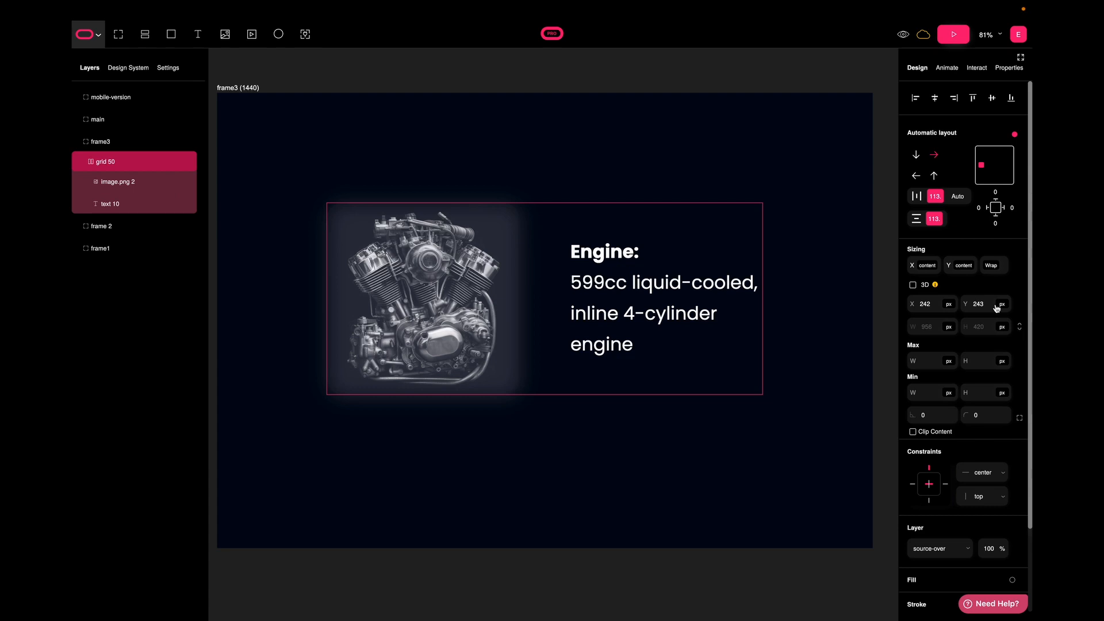
pyautogui.click(333, 84)
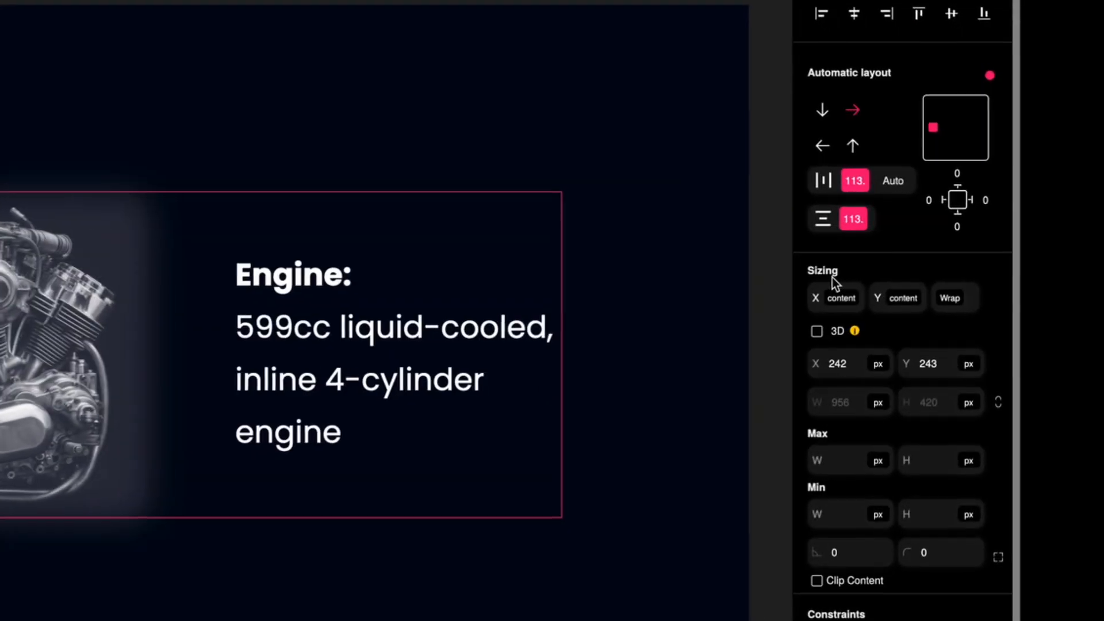
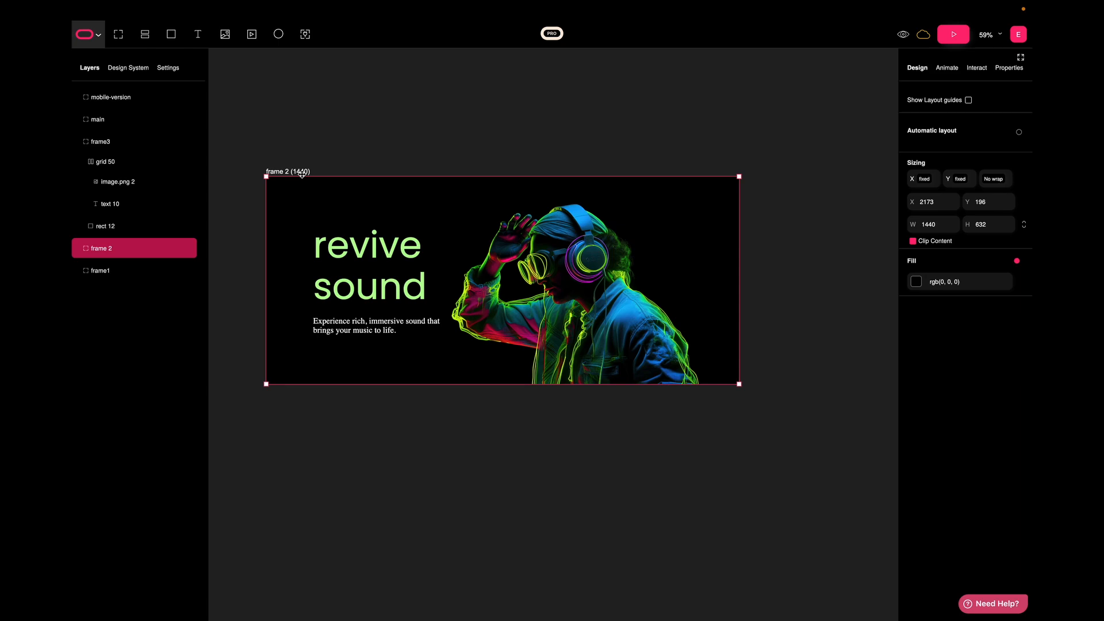
# Step: Add a breakpoint to the 1440-wide "revive sound" frame as a 1024-wide copy with a bold purple heading and condensed sans-serif description
pyautogui.rightClick(291, 202)
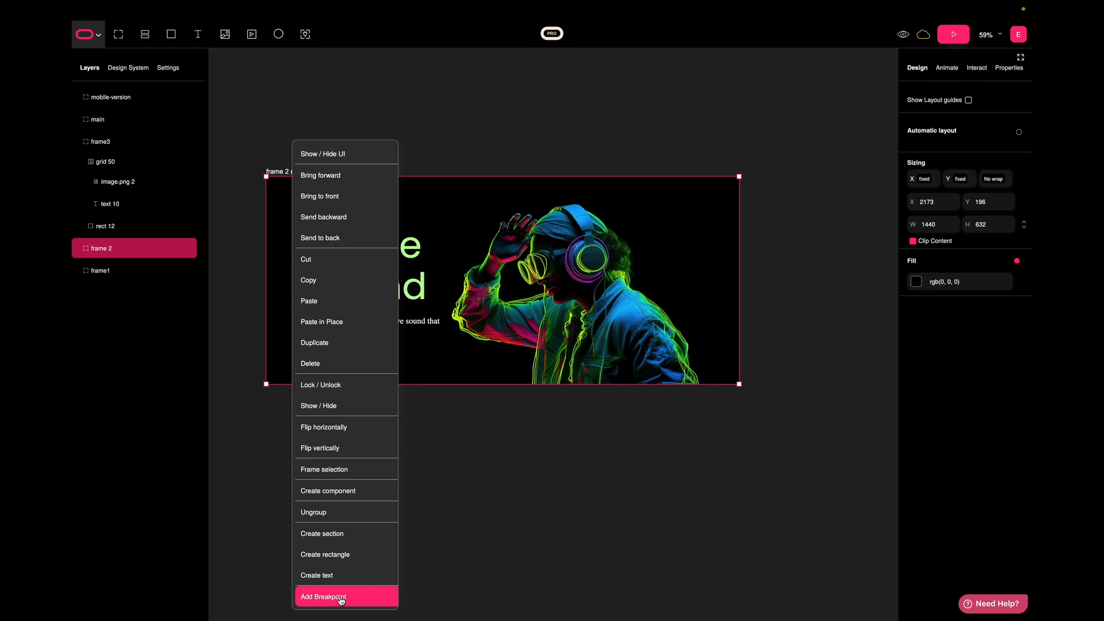
pyautogui.click(339, 599)
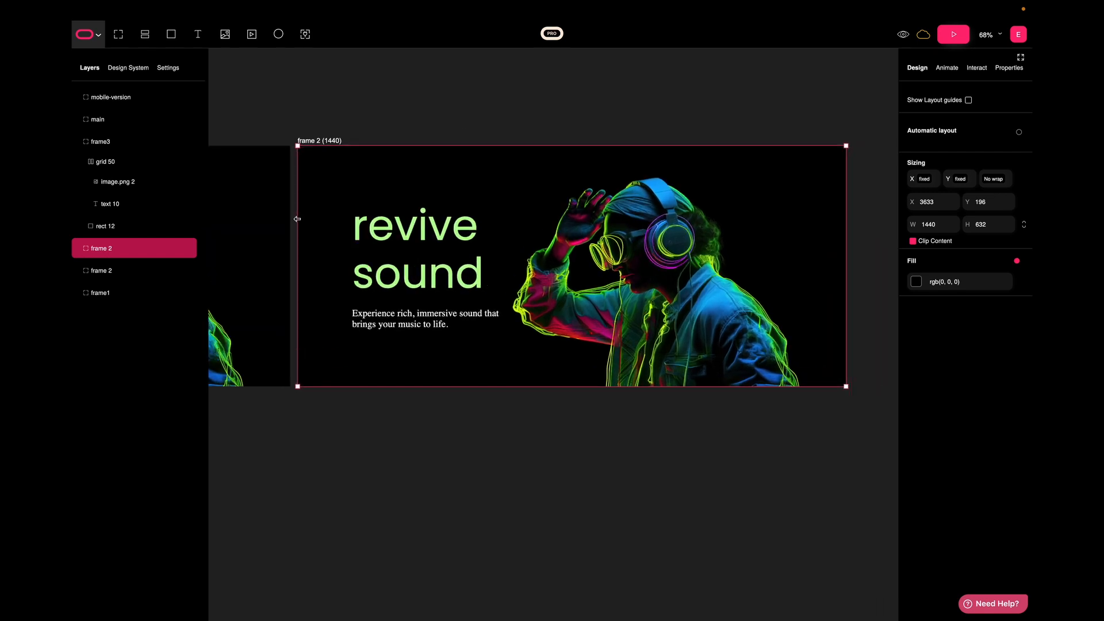
pyautogui.click(298, 219)
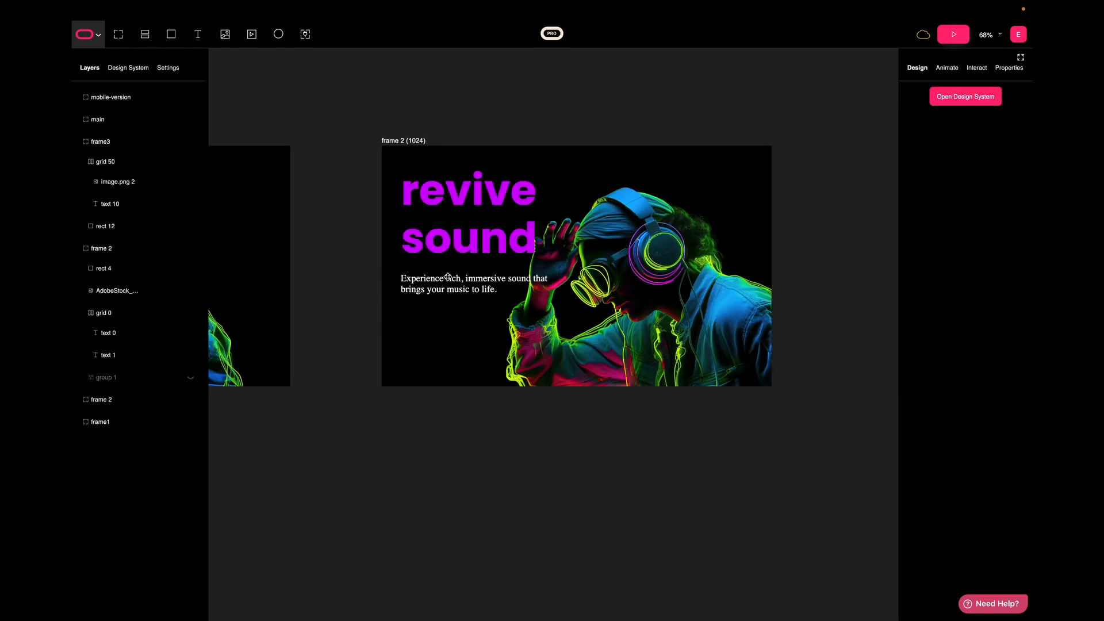
pyautogui.click(448, 277)
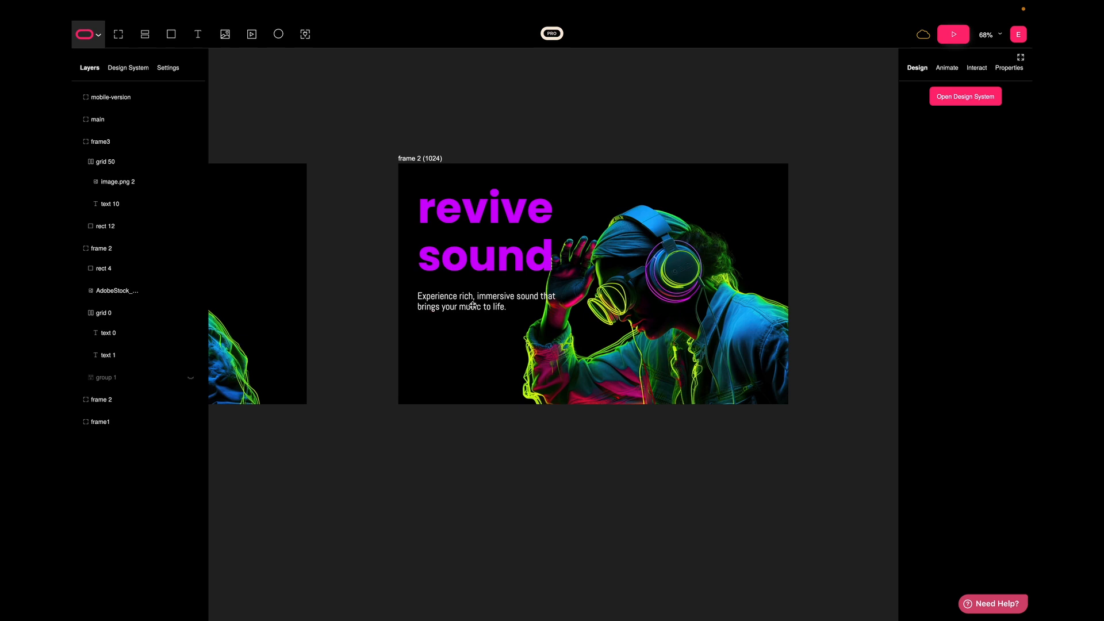
# Step: Compare the 1440 and 1024 versions of the "revive sound" frame, and preview the page at a narrower width
pyautogui.hscroll(-8, 473, 306)
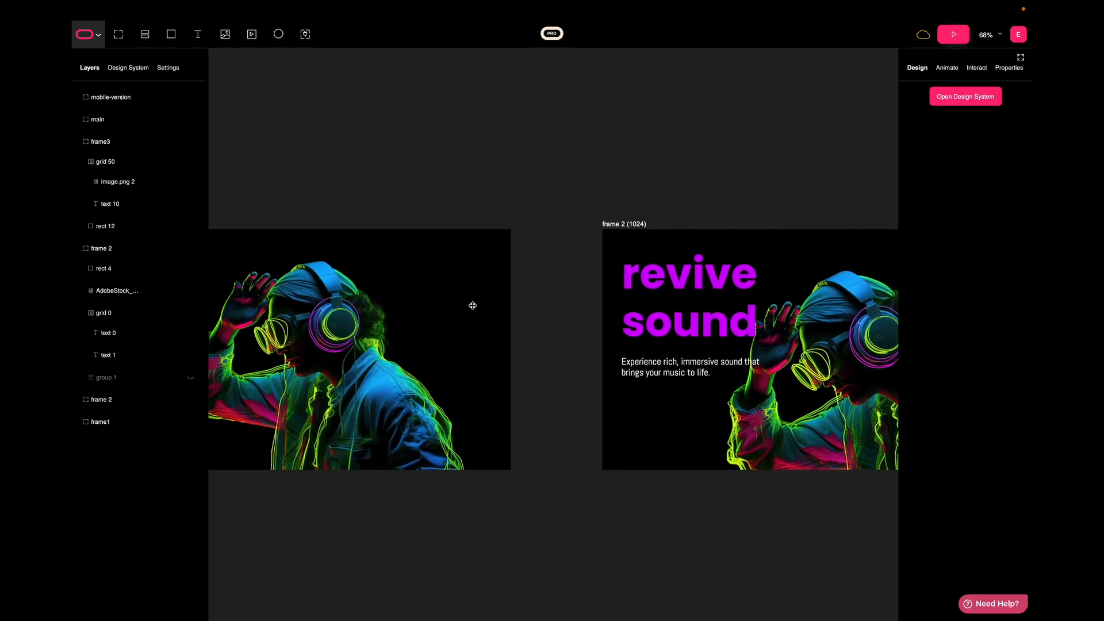
pyautogui.hscroll(-1, 472, 305)
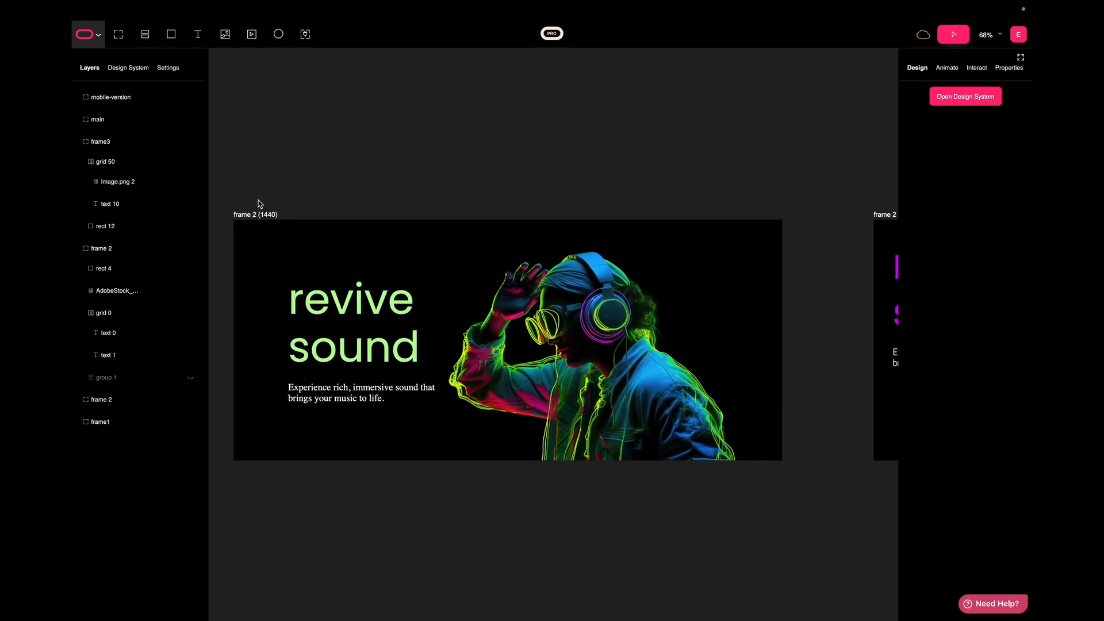
pyautogui.click(262, 214)
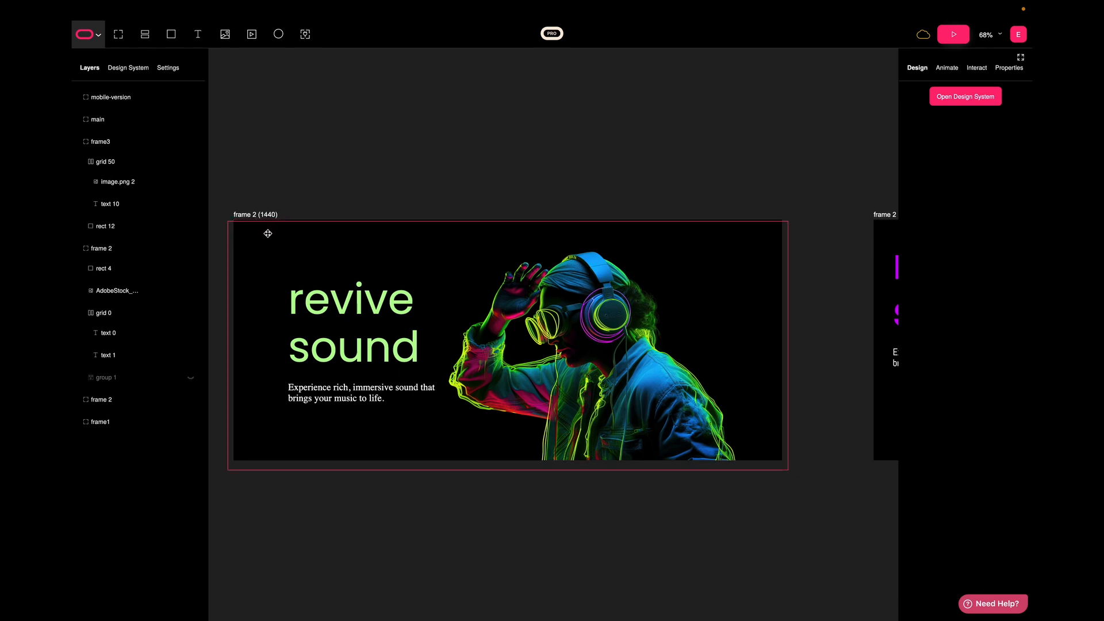
pyautogui.hscroll(10, 299, 239)
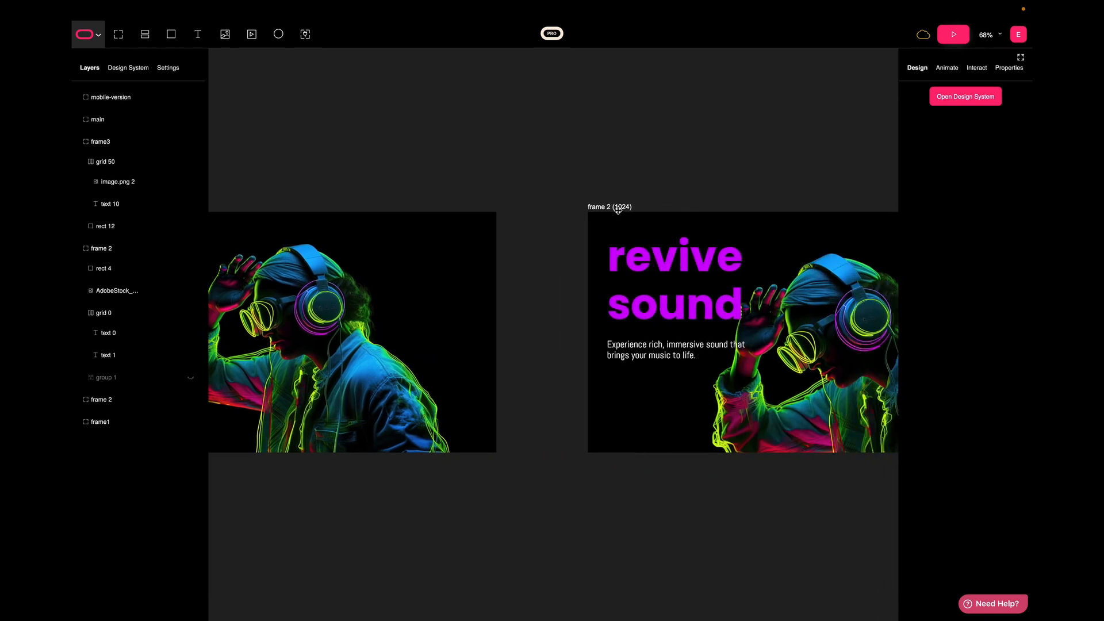
pyautogui.click(968, 36)
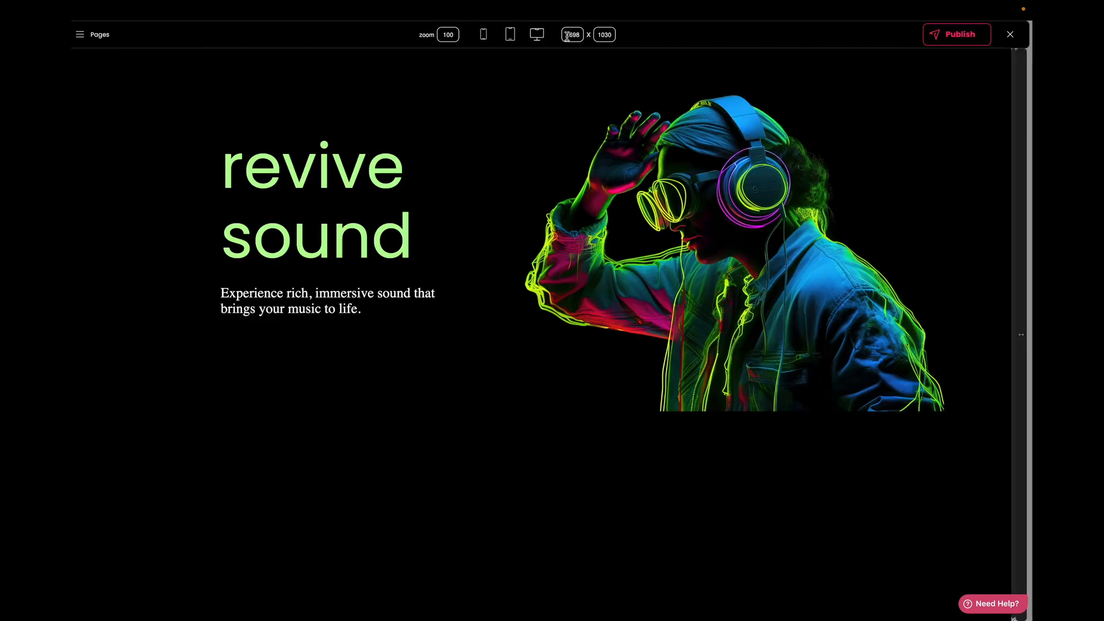
pyautogui.moveTo(1020, 302); pyautogui.dragTo(808, 276)
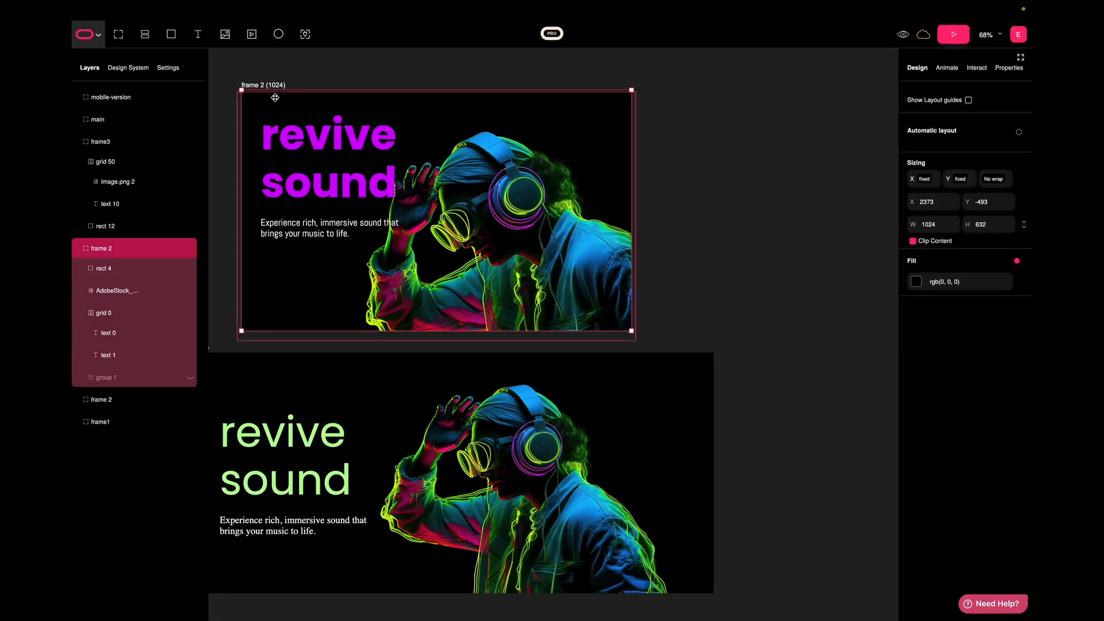
# Step: Add a breakpoint to the 1024-wide "revive sound" frame and narrow the new copy to 693
pyautogui.rightClick(275, 92)
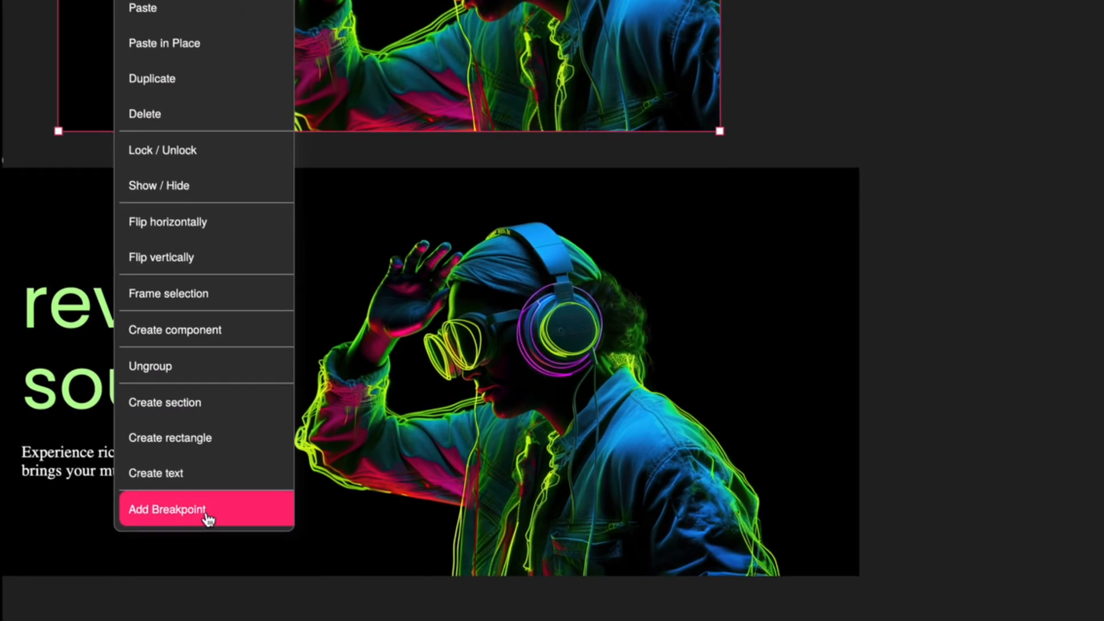
pyautogui.click(322, 553)
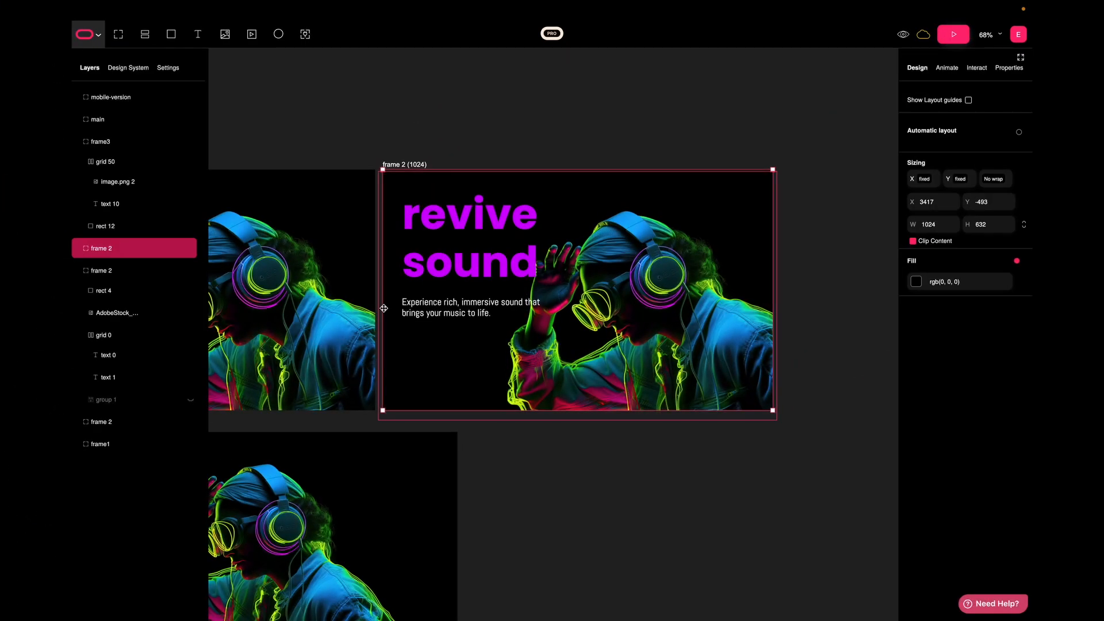
pyautogui.moveTo(384, 309); pyautogui.dragTo(509, 308)
# Step: Center the heading and description block horizontally in the 693-wide frame
pyautogui.click(562, 220)
pyautogui.moveTo(562, 219); pyautogui.dragTo(662, 233)
pyautogui.click(936, 102)
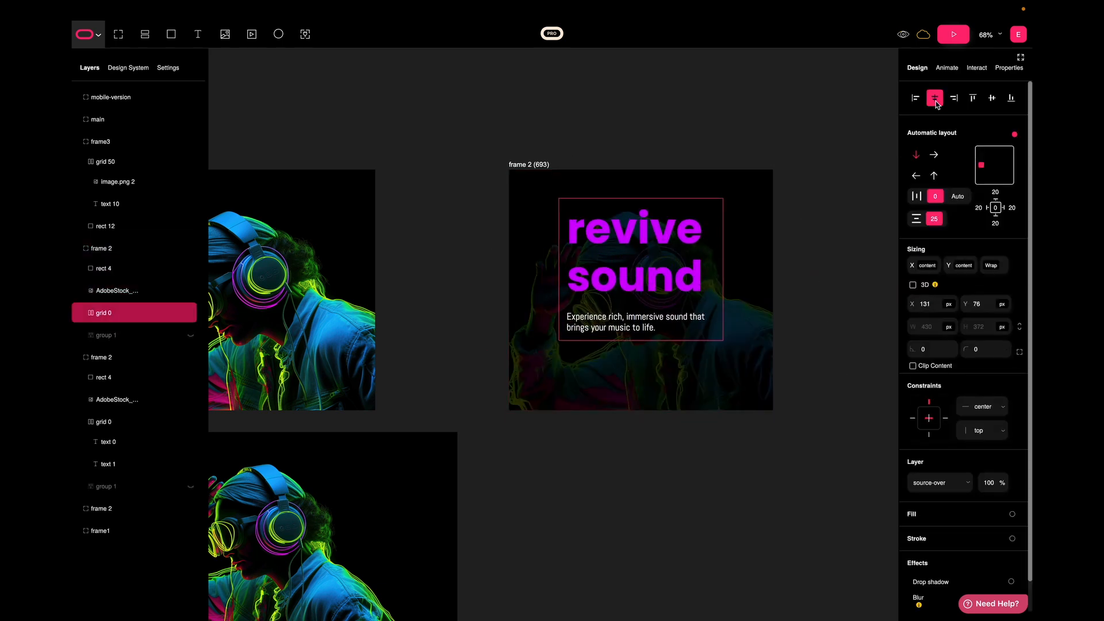
# Step: Preview the "revive sound" page and narrow it to 1130 and further to check each breakpoint version
pyautogui.click(953, 34)
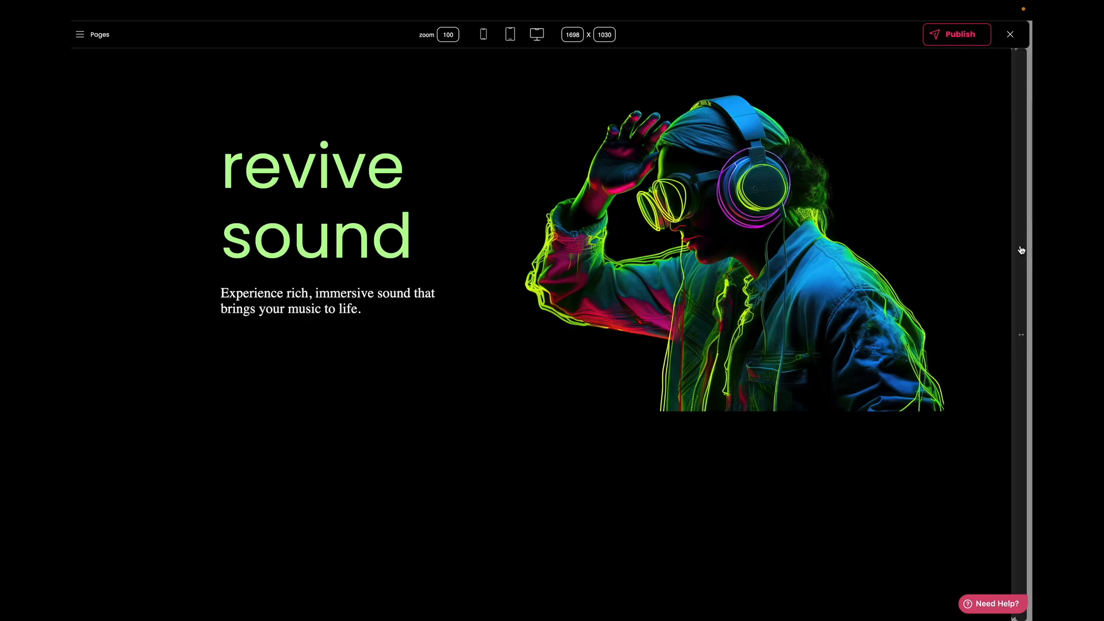
pyautogui.moveTo(1021, 250); pyautogui.dragTo(863, 220)
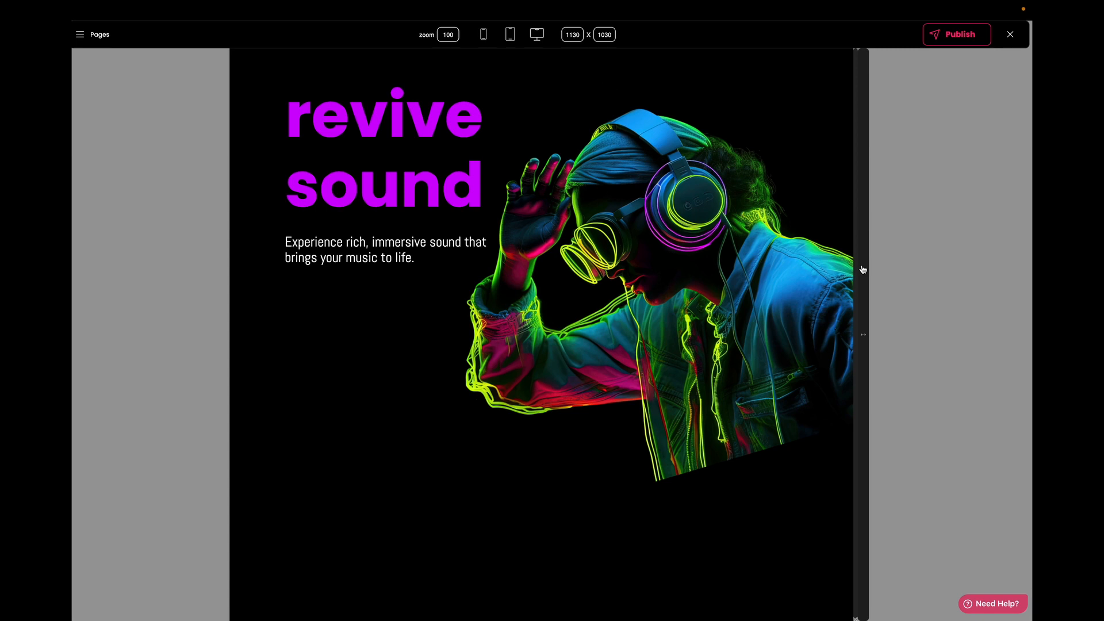
pyautogui.moveTo(863, 269); pyautogui.dragTo(680, 263)
pyautogui.click(1009, 34)
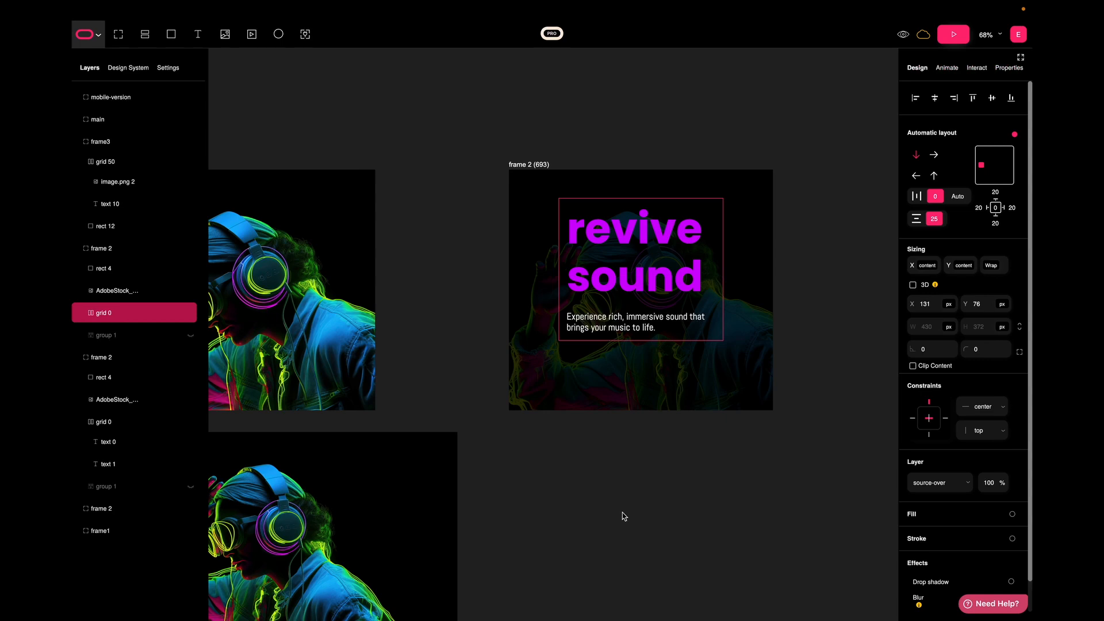
# Step: Preview the mobile-version frame of the workshop page at a width of 424
pyautogui.hscroll(5, 624, 516)
pyautogui.scroll(-5, 624, 516)
pyautogui.hscroll(6, 624, 515)
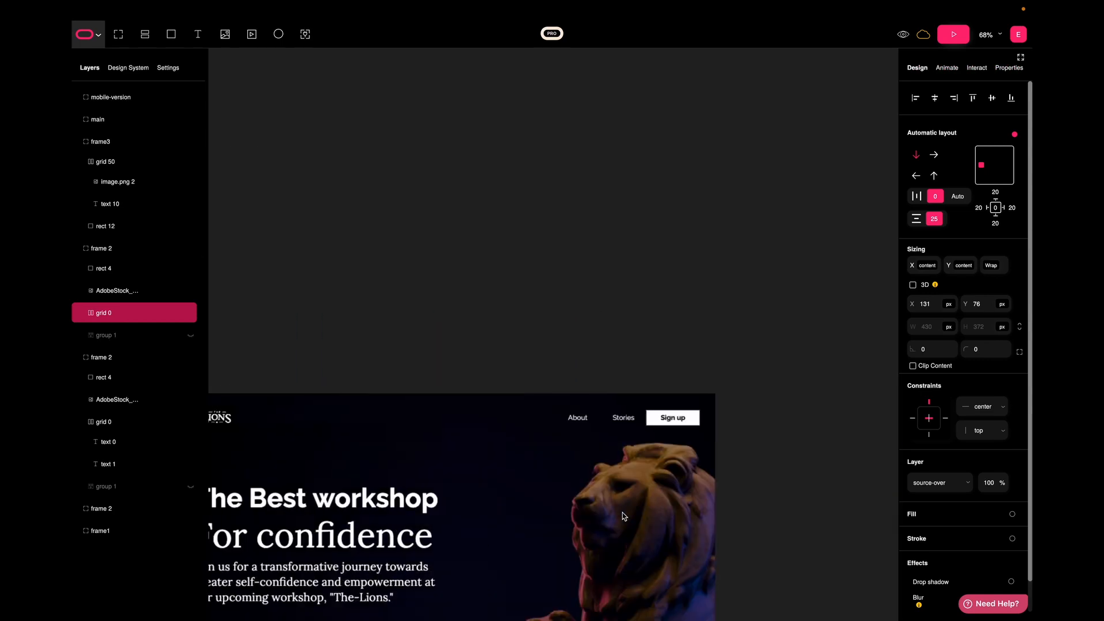
pyautogui.scroll(-5, 709, 356)
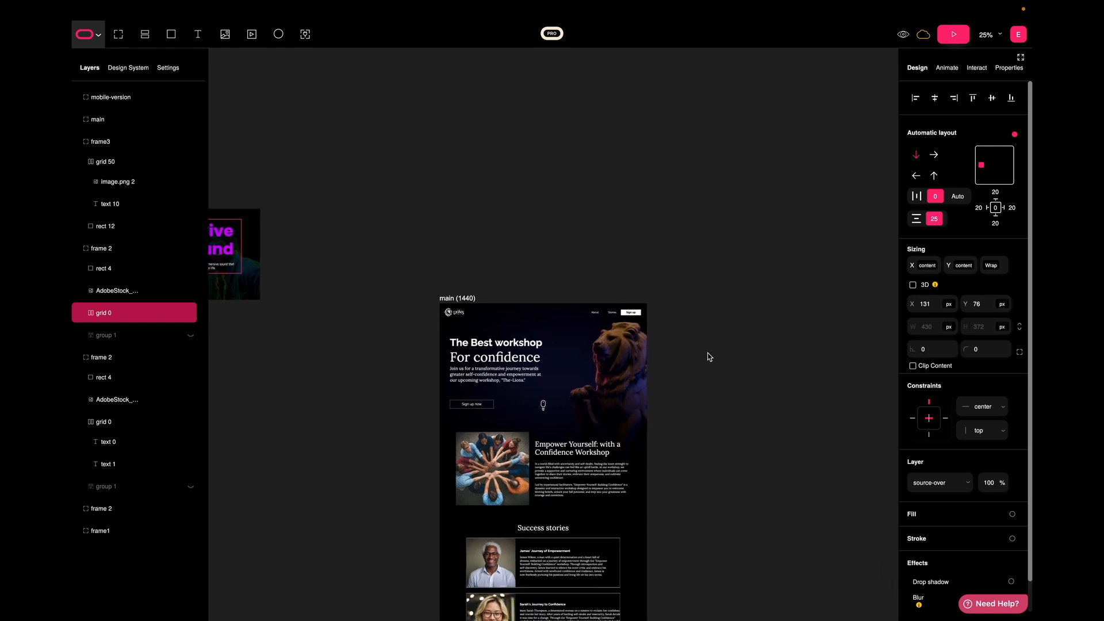
pyautogui.hscroll(10, 709, 356)
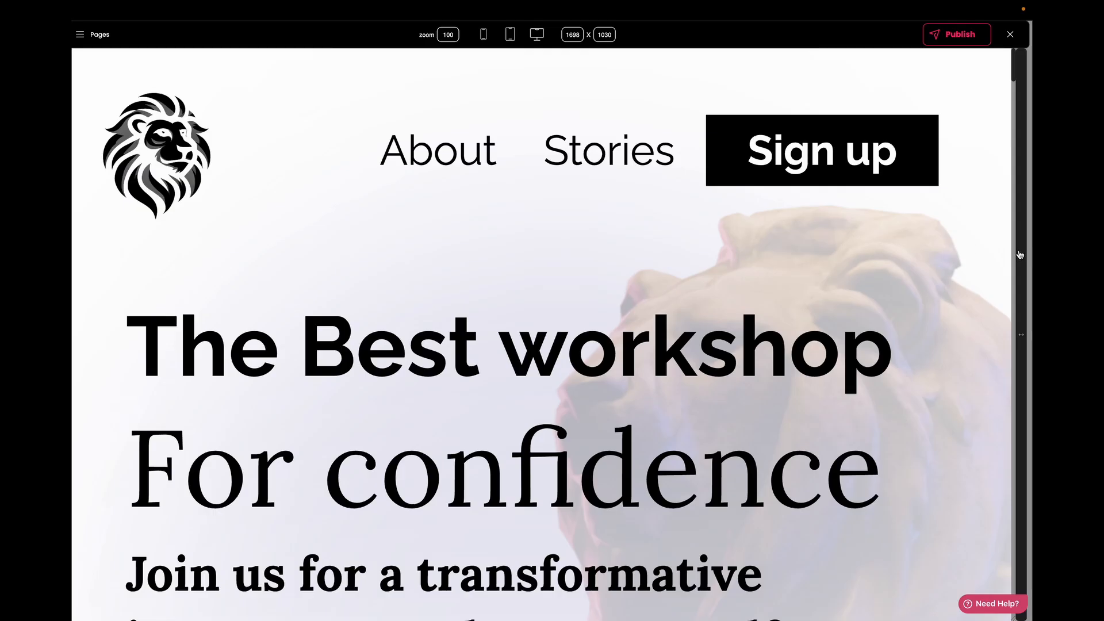
pyautogui.moveTo(1019, 255); pyautogui.dragTo(664, 244)
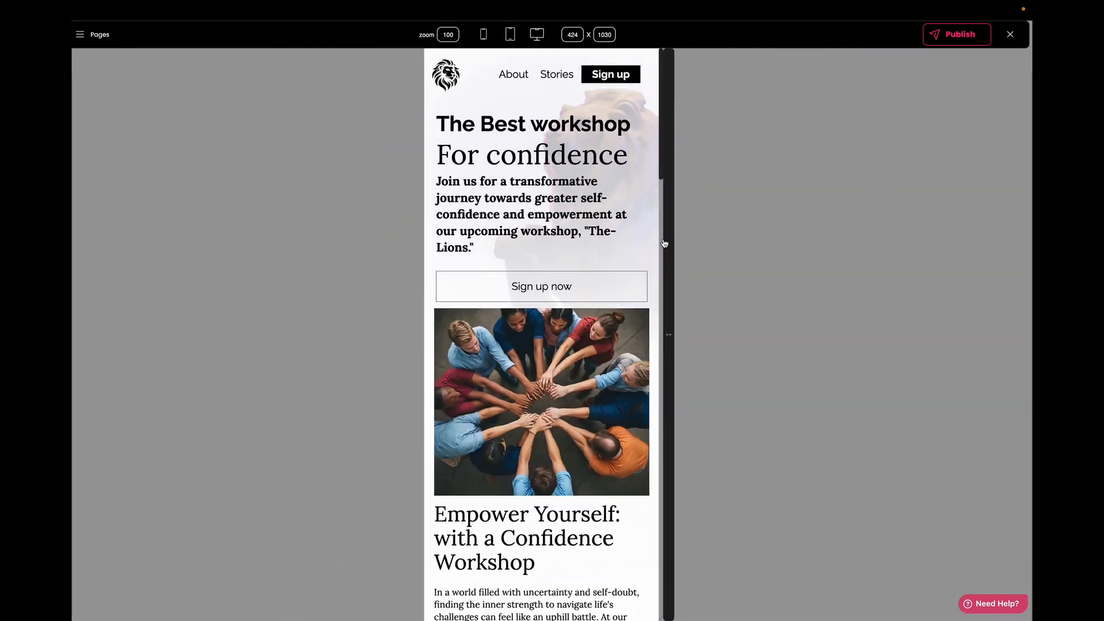
pyautogui.press('Escape')
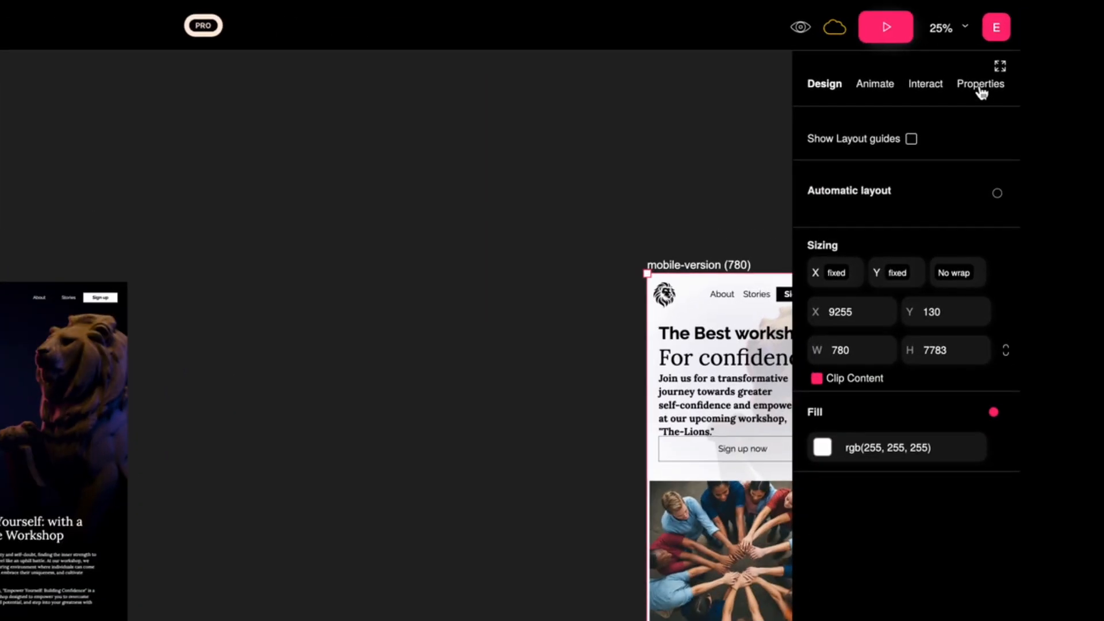
# Step: Connect the mobile-version frame as a breakpoint to the 1440-wide main frame
pyautogui.click(980, 86)
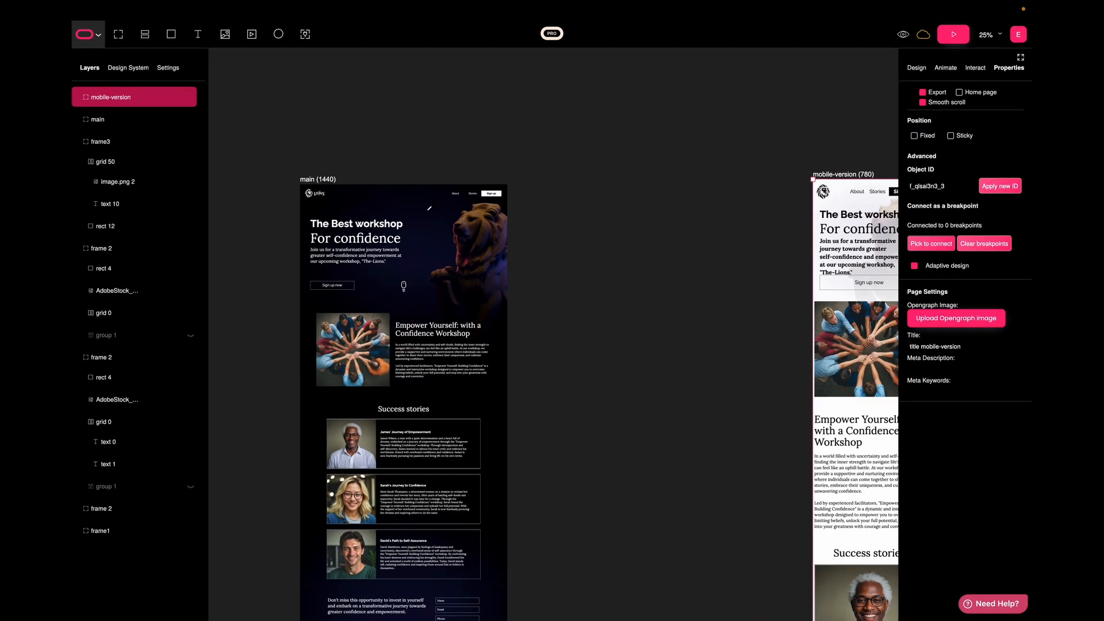
pyautogui.click(428, 209)
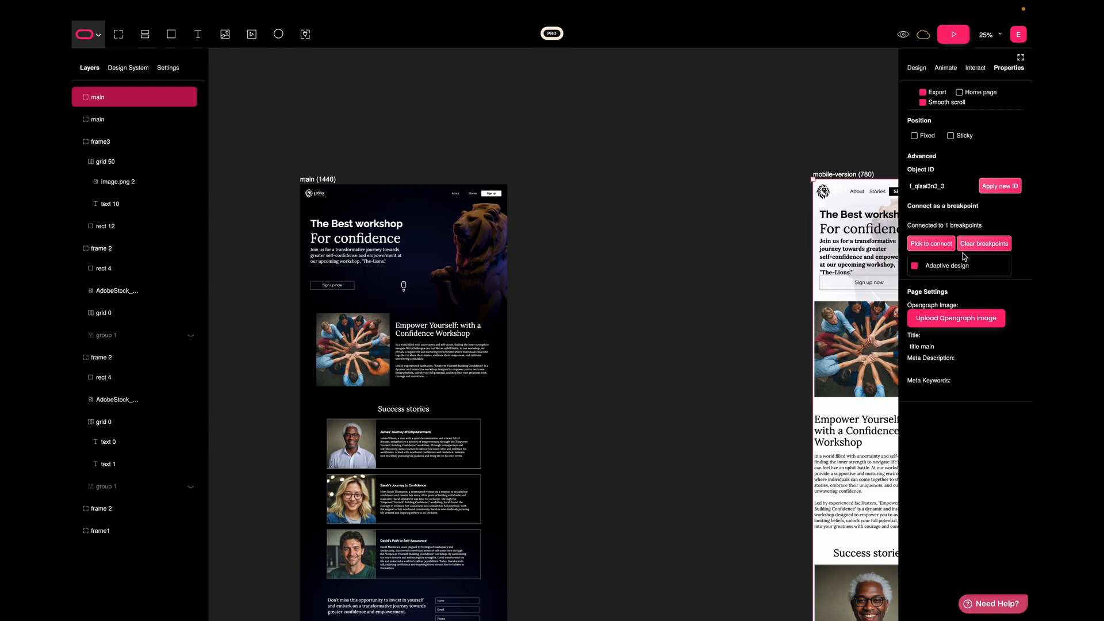
# Step: Preview the connected workshop page at a narrower width and at the 360 x 740 phone and desktop sizes
pyautogui.click(953, 34)
pyautogui.moveTo(1020, 253); pyautogui.dragTo(819, 214)
pyautogui.click(483, 35)
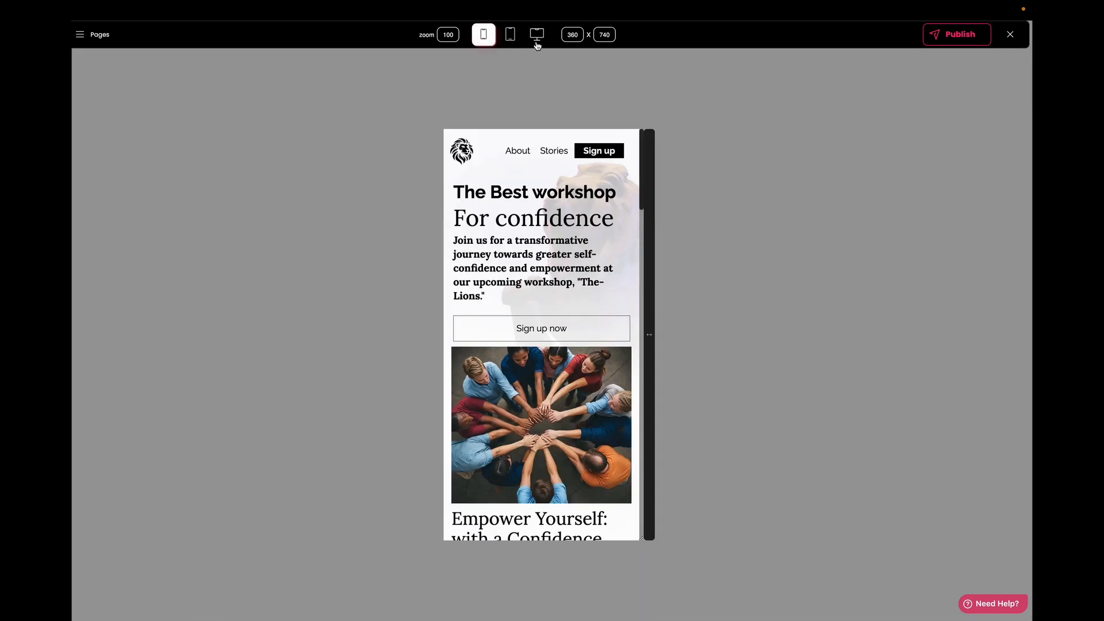
pyautogui.click(536, 36)
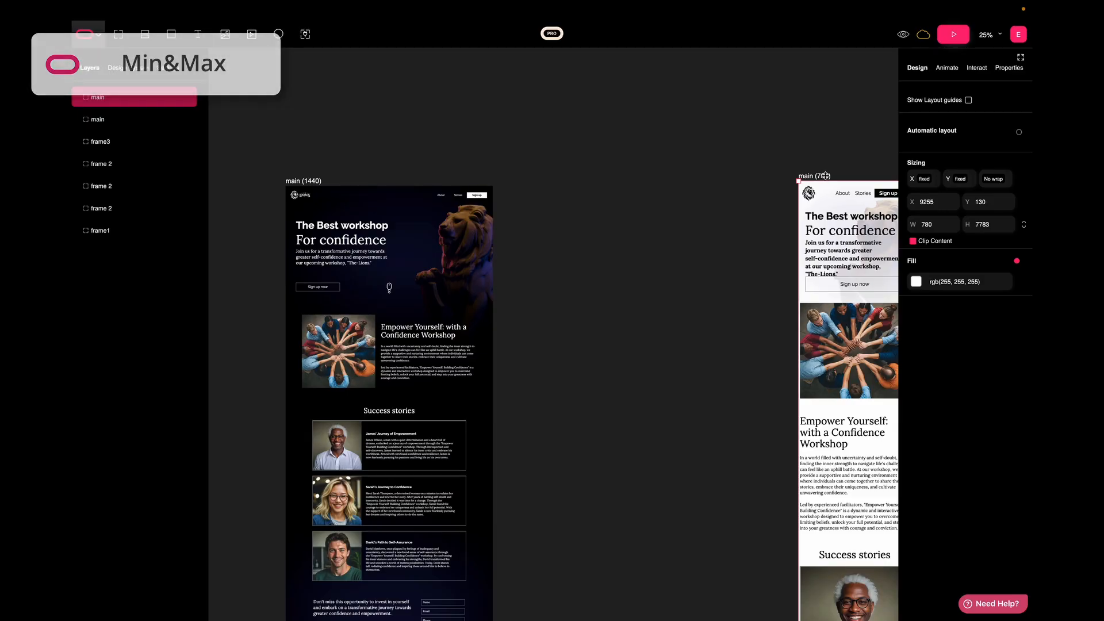
# Step: Move the 780-wide main frame right beside the 1440-wide main frame, to about X 7300, Y 184
pyautogui.moveTo(822, 183); pyautogui.dragTo(544, 183)
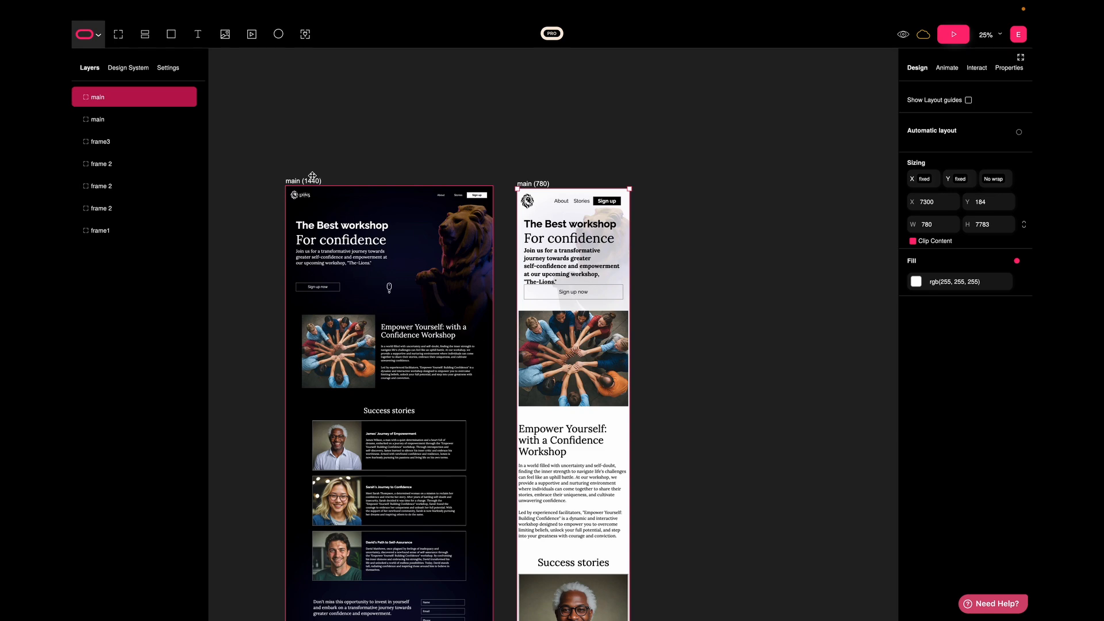
# Step: Preview the workshop page at a reduced desktop width to check which main frame is used
pyautogui.click(950, 35)
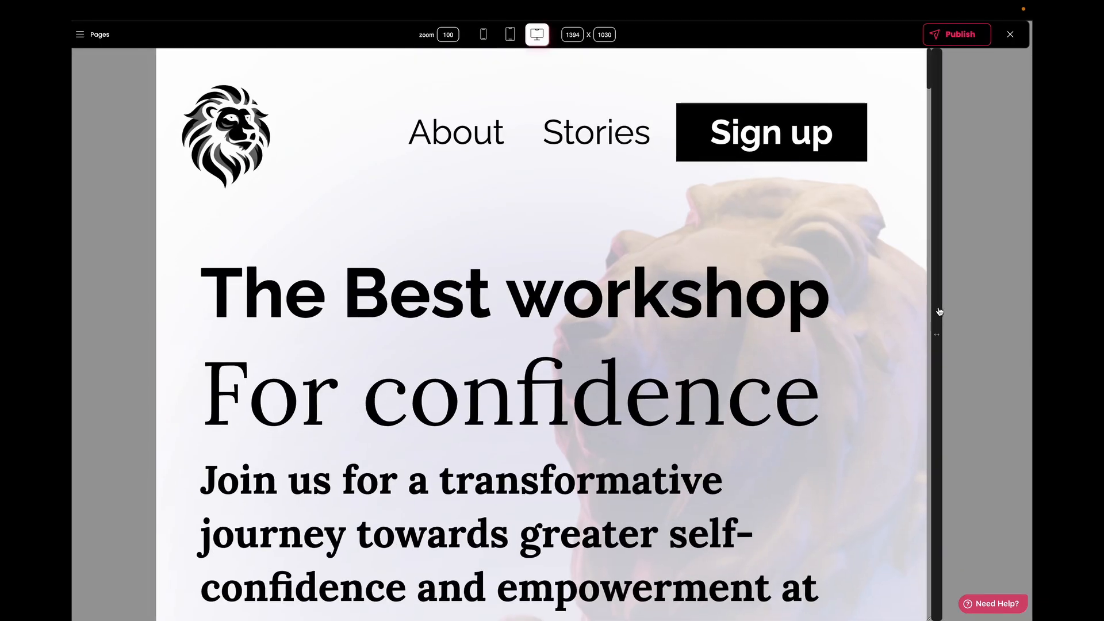
pyautogui.moveTo(940, 312); pyautogui.dragTo(806, 328)
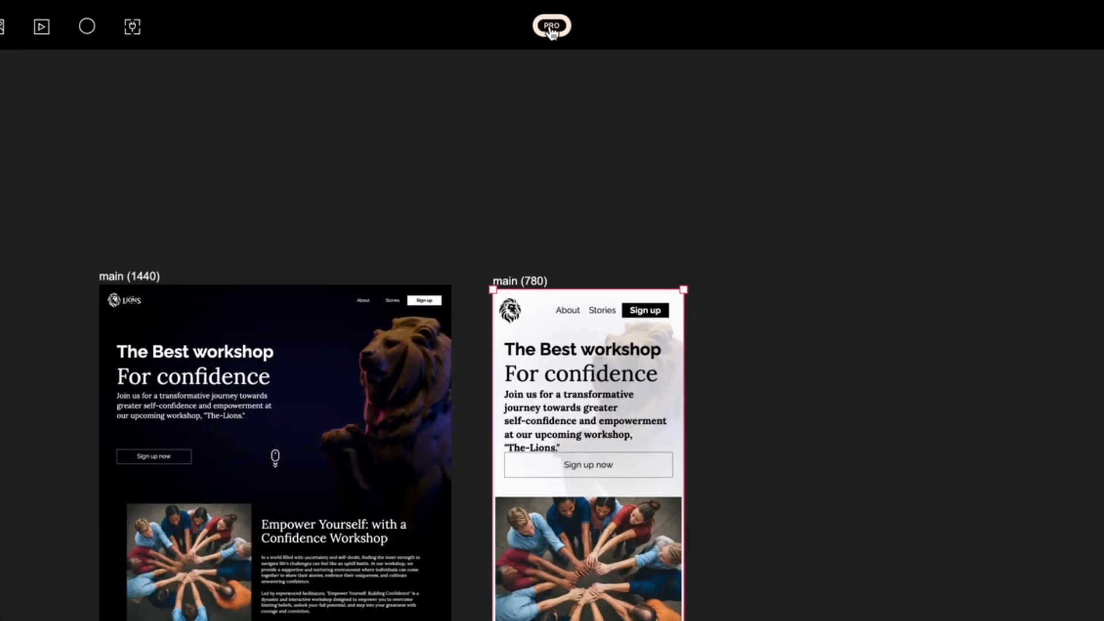
# Step: Turn on Pro mode and give the 780-wide main frame a minimum width of 0 px and maximum width of 780 px
pyautogui.click(549, 30)
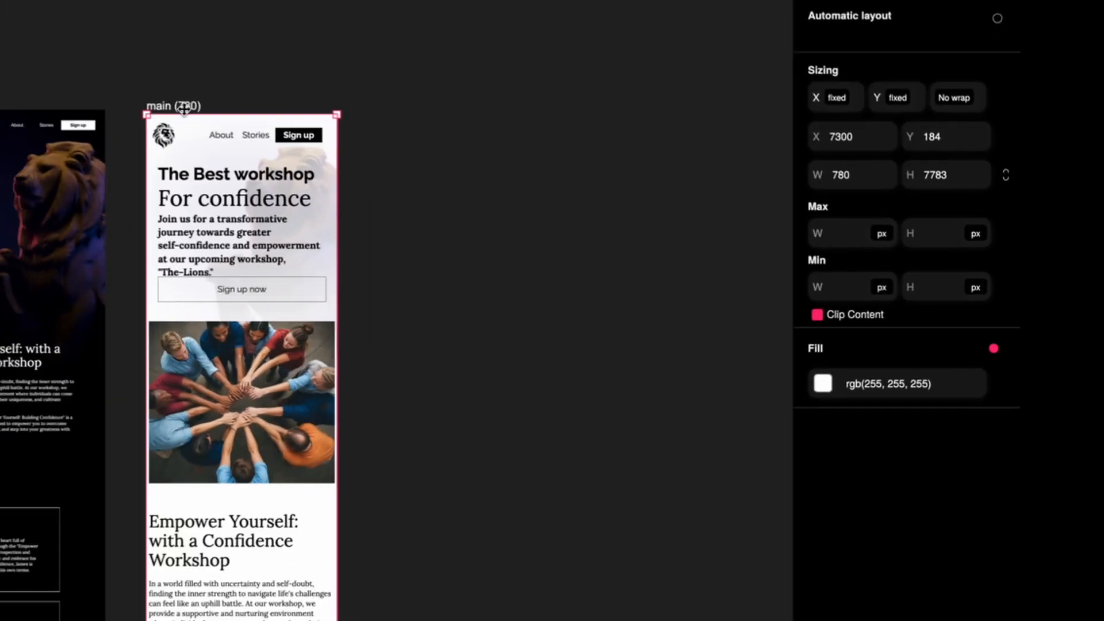
pyautogui.click(938, 288)
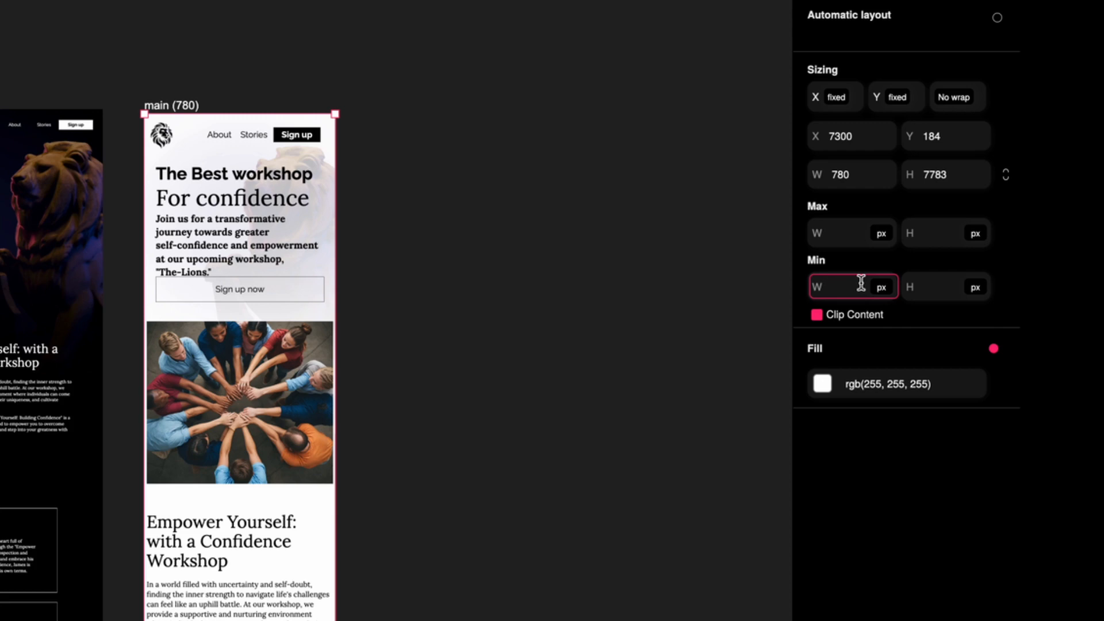
pyautogui.write('0')
pyautogui.click(842, 235)
pyautogui.write('780')
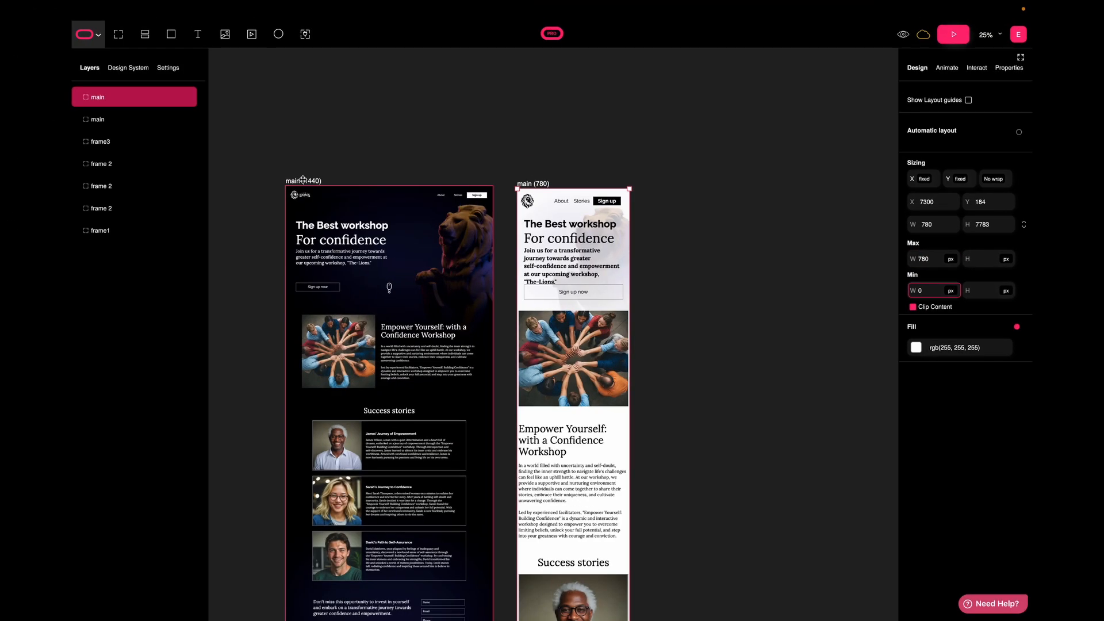
# Step: Set the 1440-wide main frame's minimum width to 781 px, leaving its maximum width empty
pyautogui.click(302, 180)
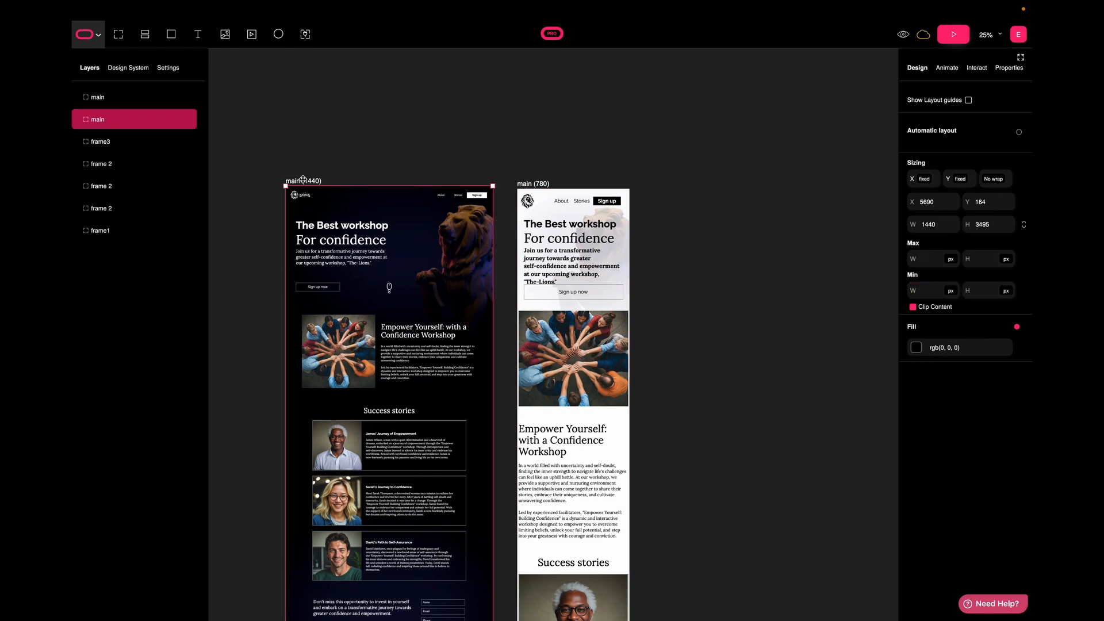
pyautogui.click(924, 290)
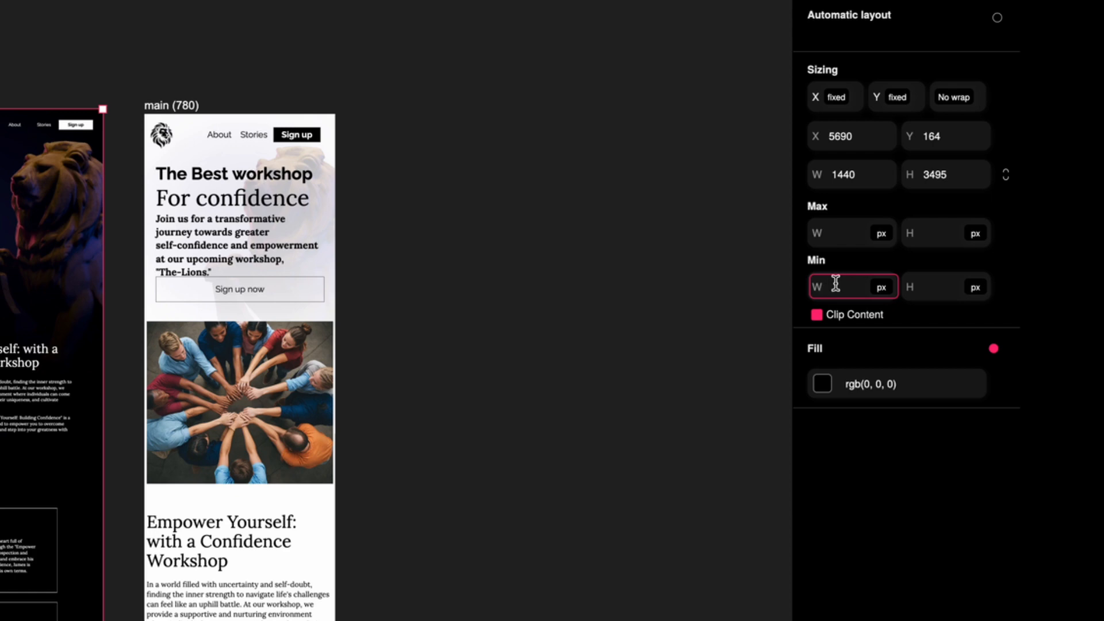
pyautogui.write('781')
pyautogui.click(844, 241)
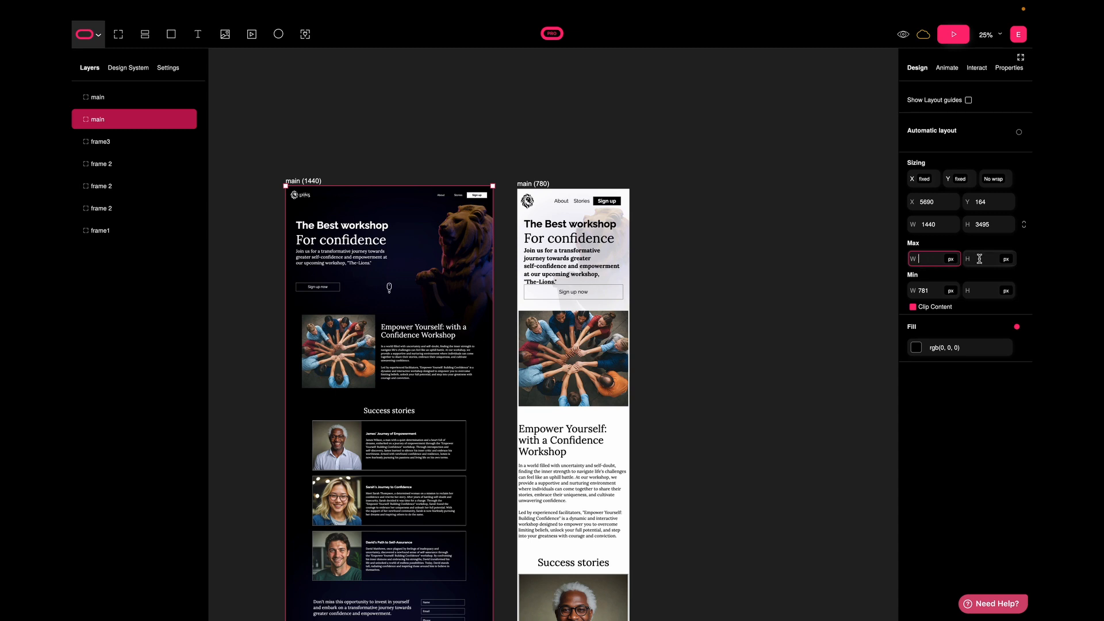
# Step: Preview the workshop page with its width limits, narrowing it from full desktop width
pyautogui.click(953, 34)
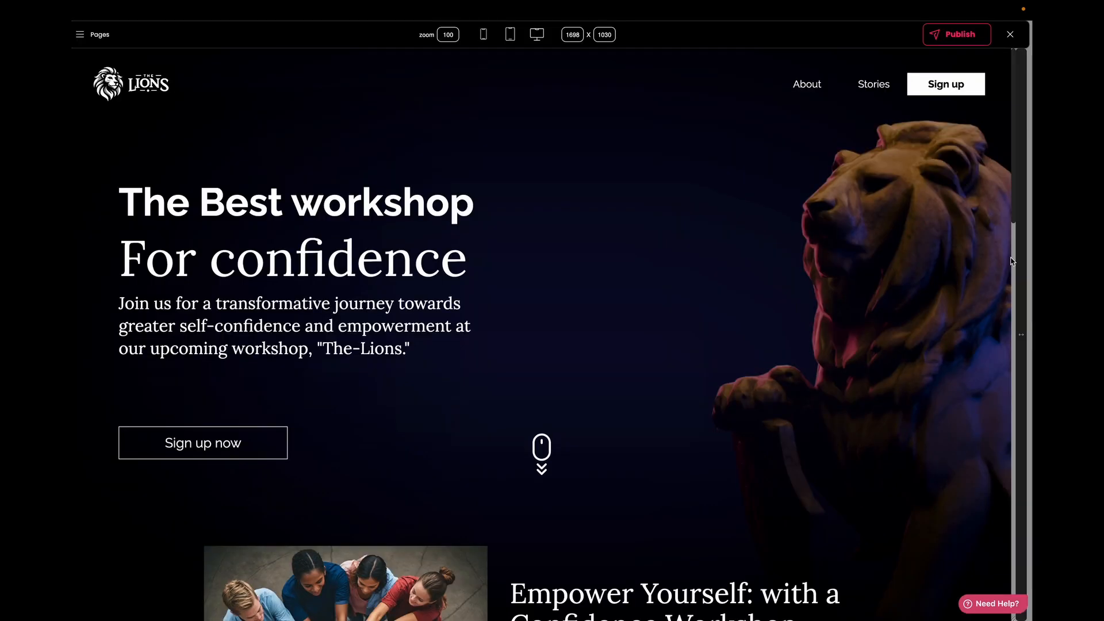
pyautogui.moveTo(1019, 278); pyautogui.dragTo(964, 277)
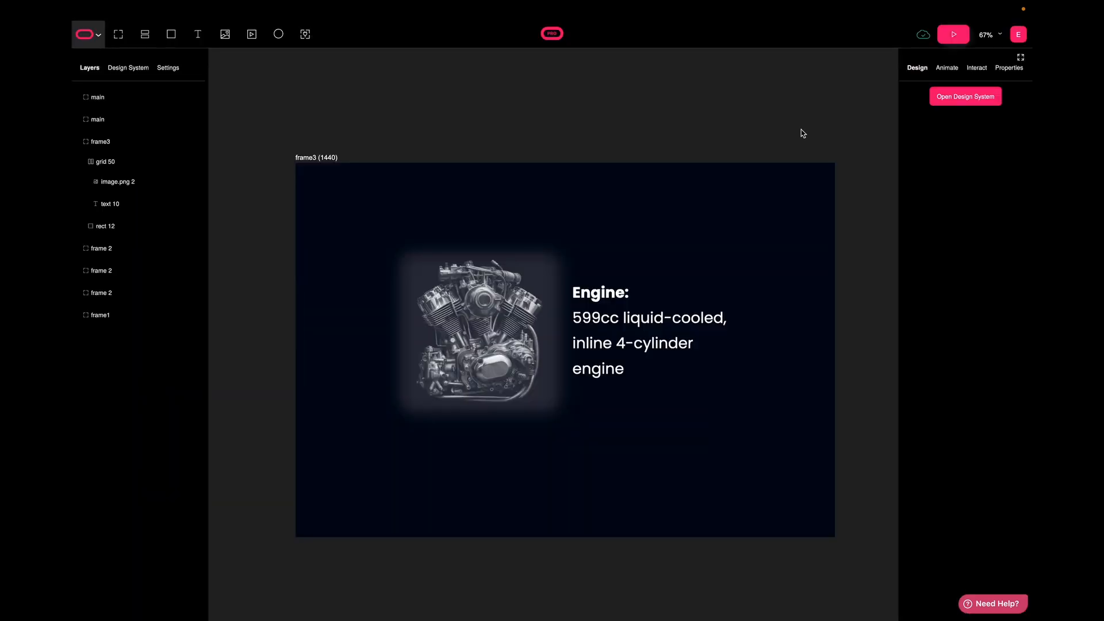
# Step: Preview the engine frame (frame3) at the 360 x 740 phone size and at a width of 488
pyautogui.click(955, 38)
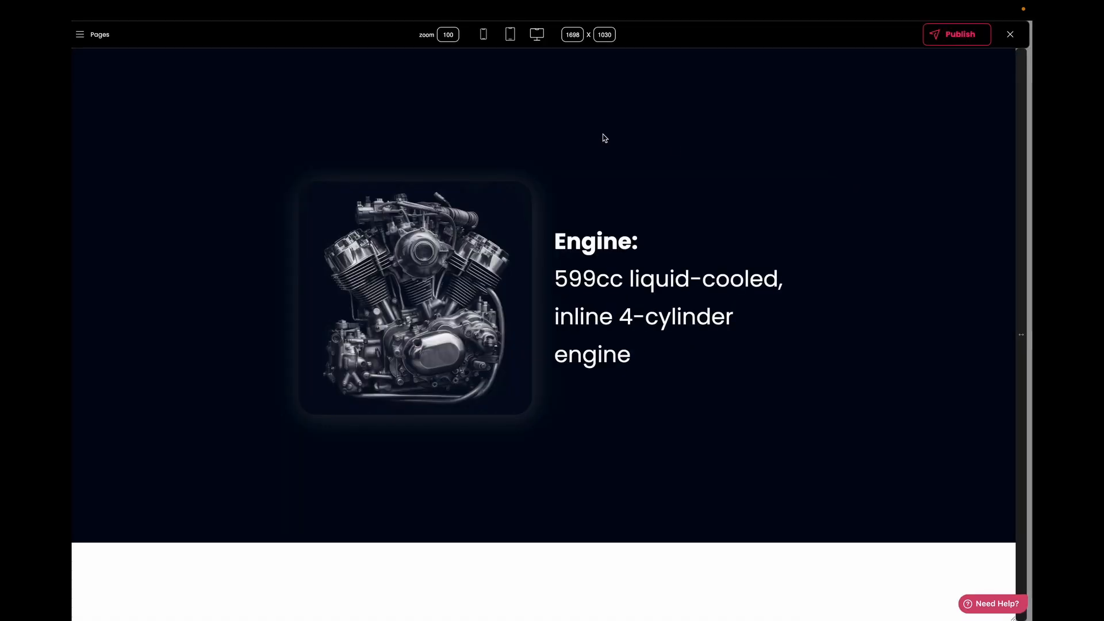
pyautogui.click(482, 35)
pyautogui.scroll(-3, 515, 260)
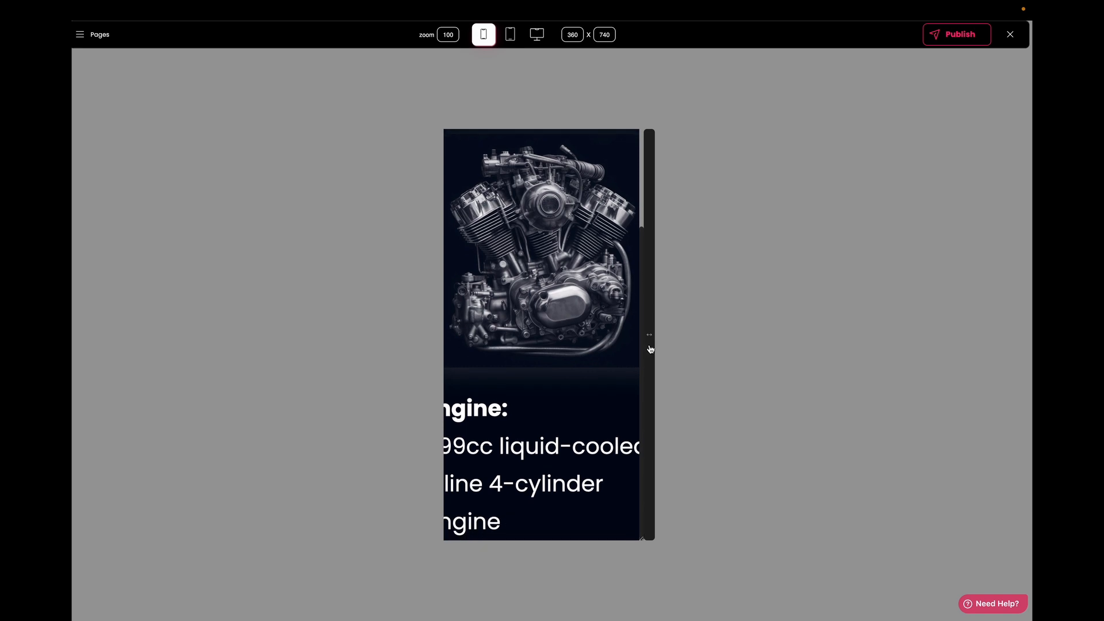
pyautogui.moveTo(650, 349); pyautogui.dragTo(685, 346)
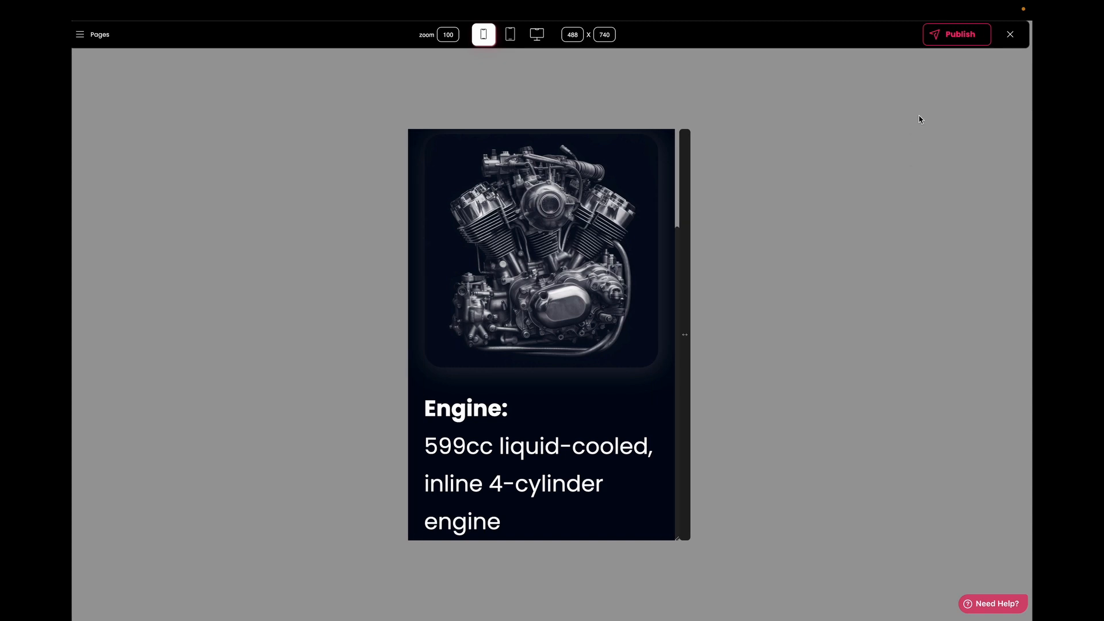
pyautogui.click(1010, 35)
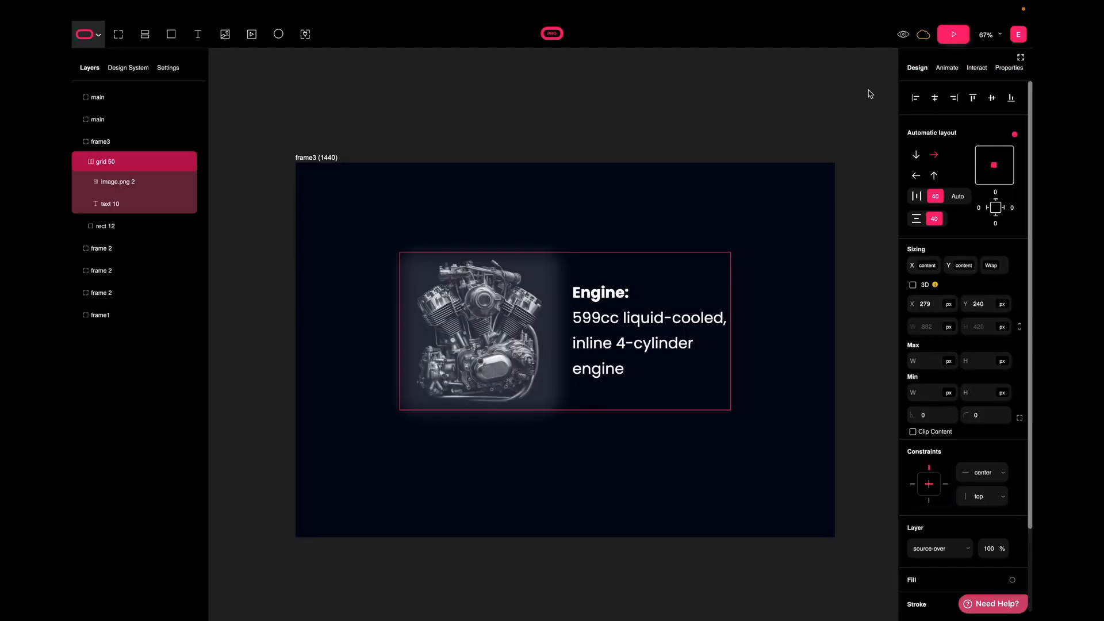
# Step: Set the engine image's maximum width to 90 with Screen (vw) as the unit
pyautogui.click(475, 344)
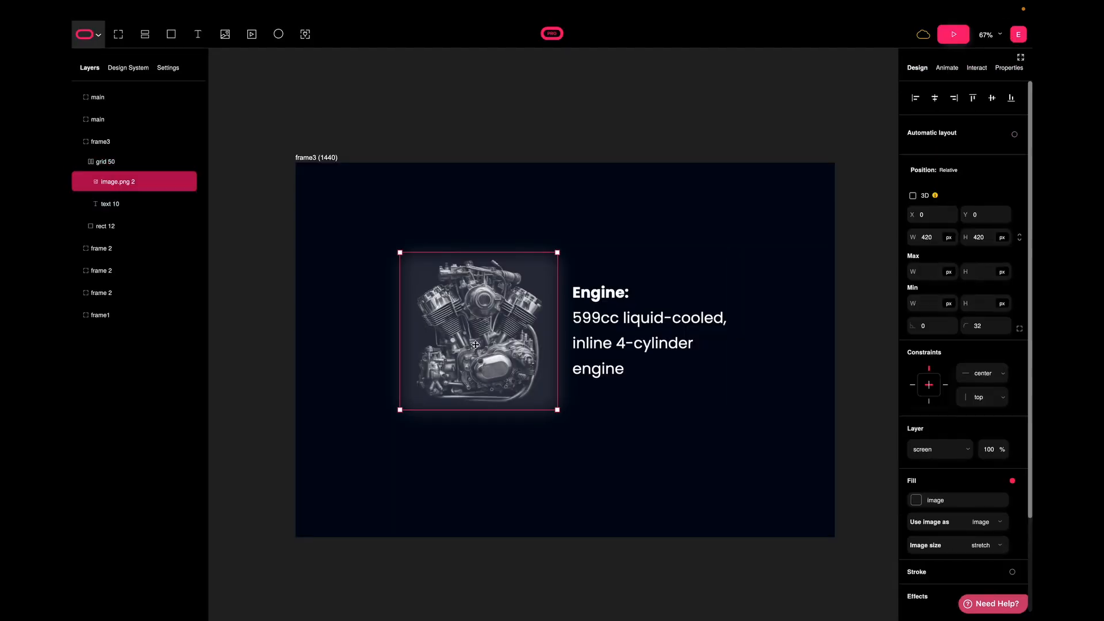
pyautogui.click(928, 269)
pyautogui.write('90')
pyautogui.click(949, 273)
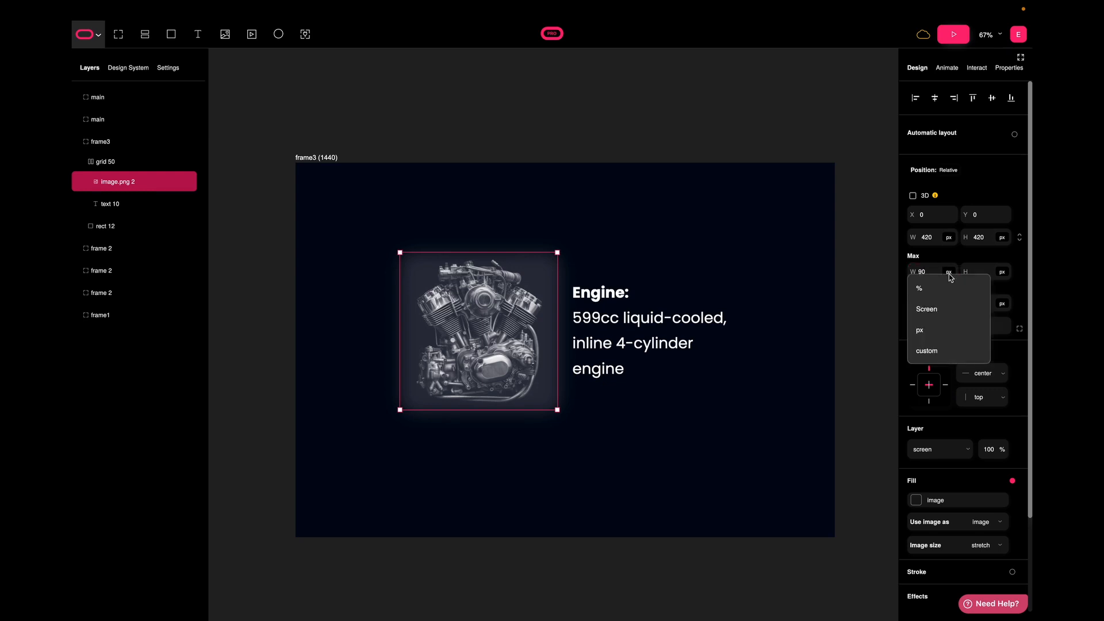
pyautogui.click(934, 310)
# Step: Limit the engine description text to a maximum width of 90 in Screen (vw) units
pyautogui.click(673, 340)
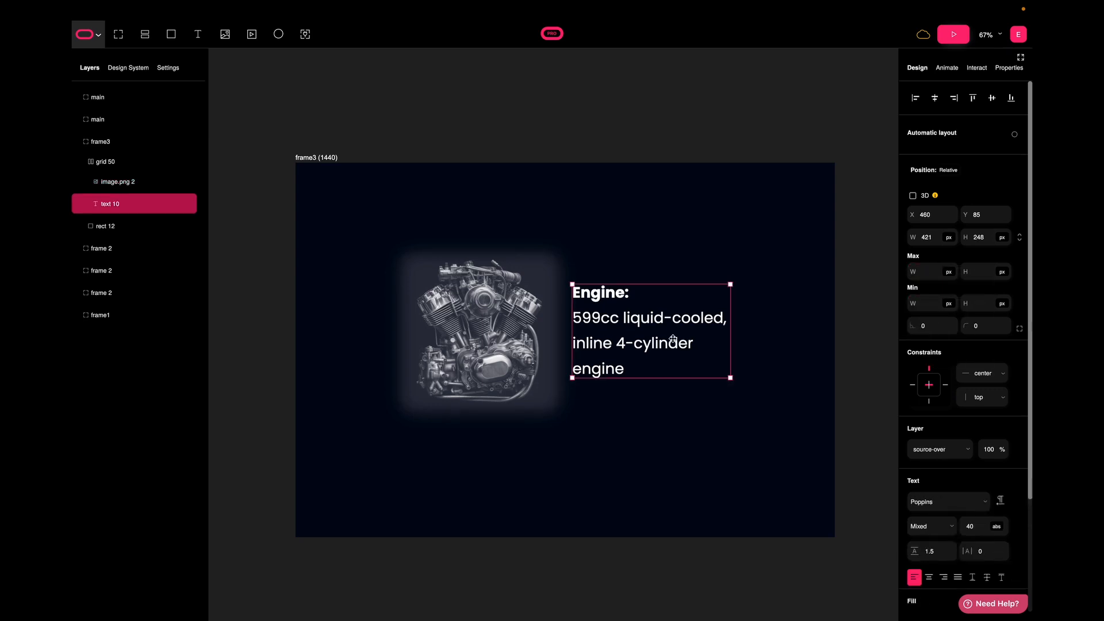
pyautogui.click(925, 272)
pyautogui.write('90')
pyautogui.click(949, 272)
pyautogui.click(937, 310)
pyautogui.click(676, 293)
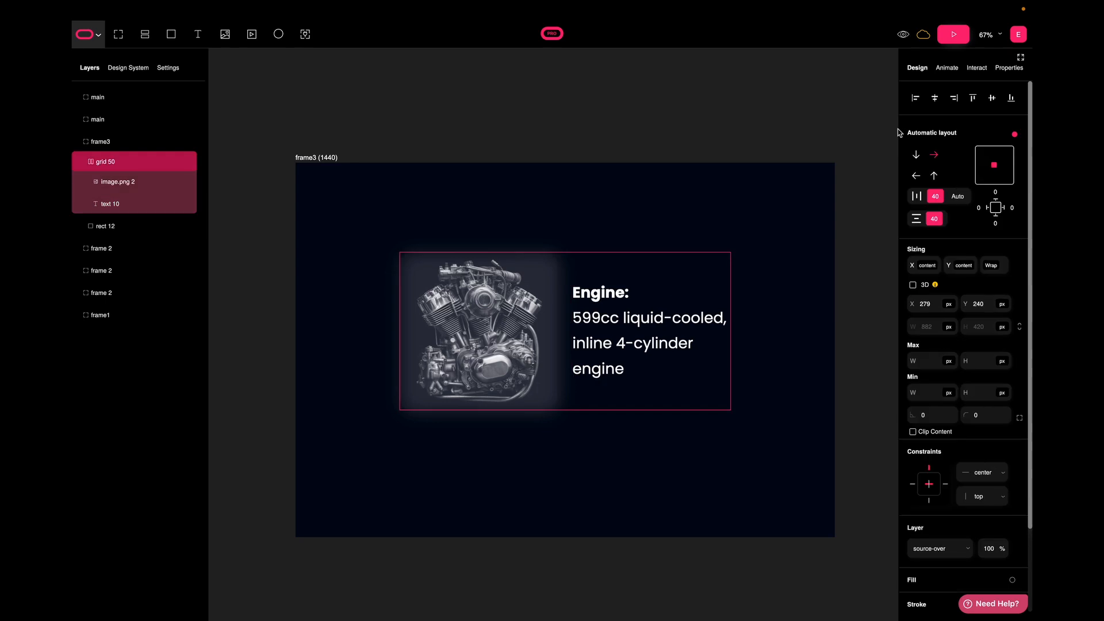
# Step: Preview the engine frame at the 360 x 740 phone size, checking both the image and the text
pyautogui.click(953, 34)
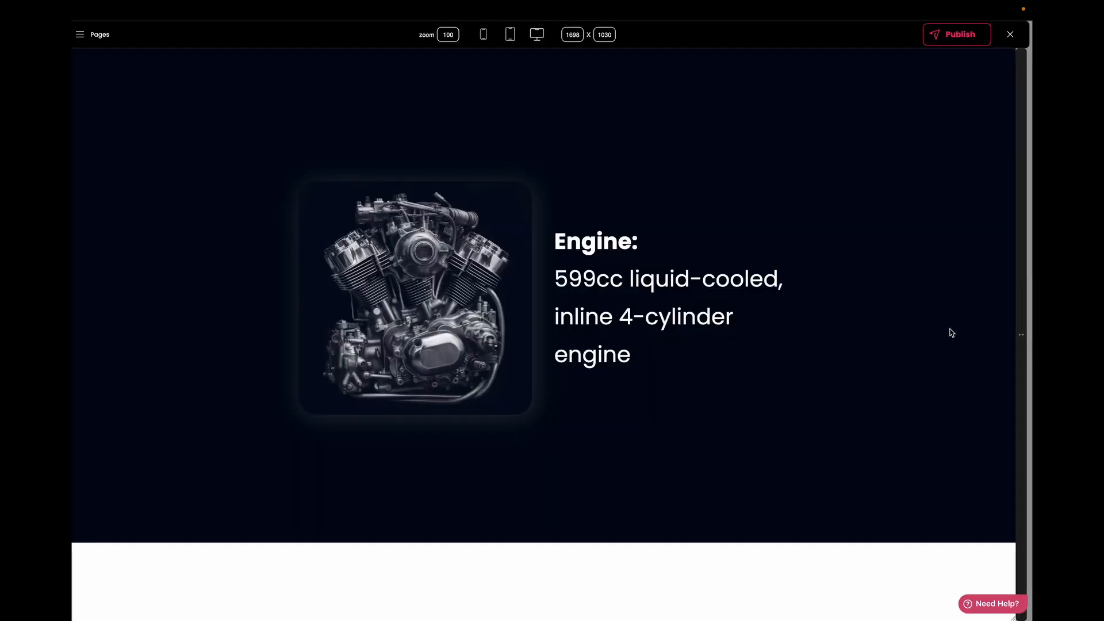
pyautogui.click(483, 35)
pyautogui.scroll(-2, 529, 298)
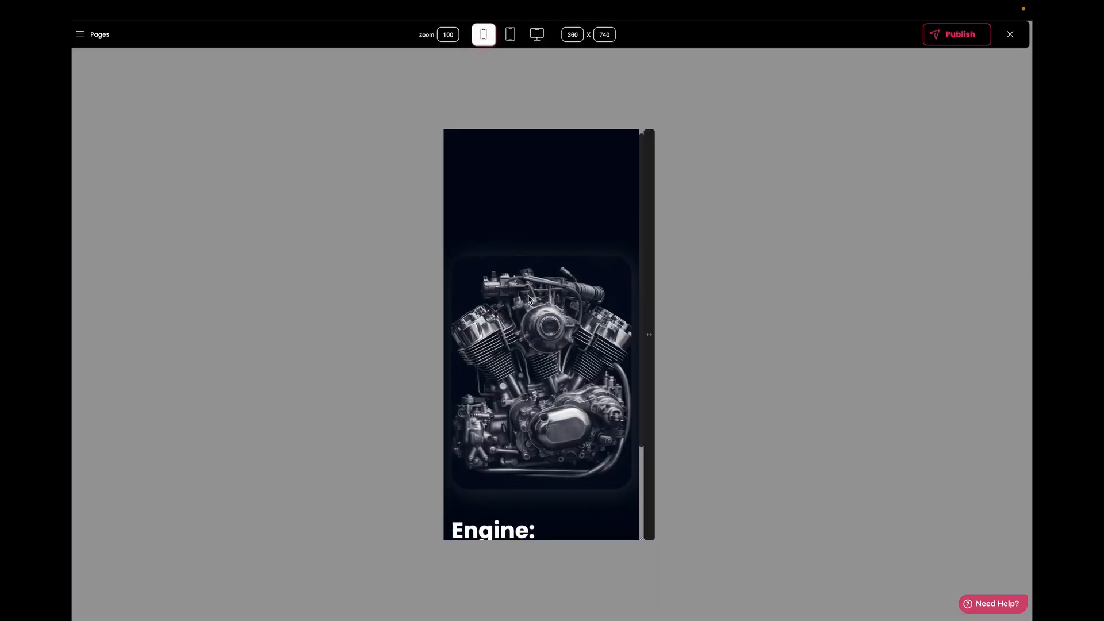
pyautogui.scroll(-3, 530, 298)
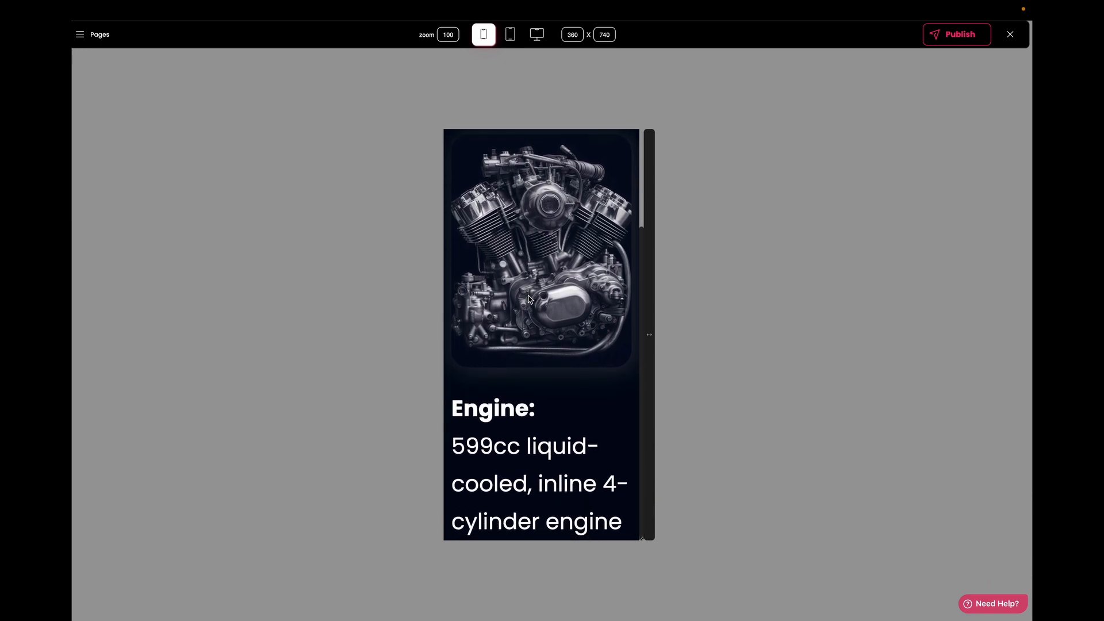
pyautogui.click(1010, 34)
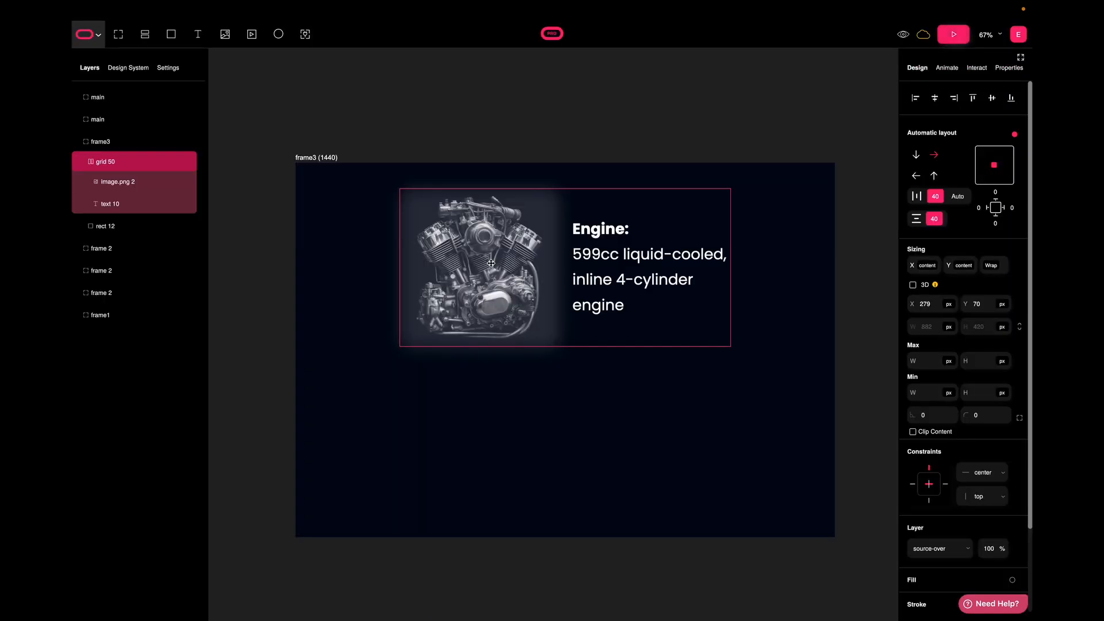
# Step: Lock the engine image's width-to-height ratio and switch the engine text's font size from absolute to relative
pyautogui.click(490, 262)
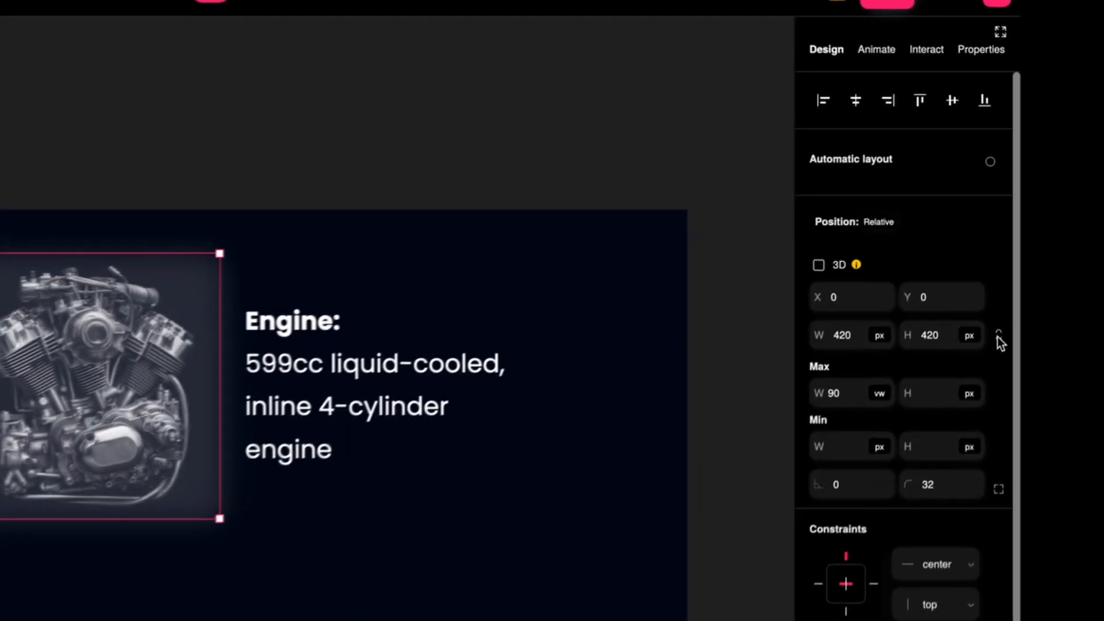
pyautogui.click(1019, 237)
pyautogui.click(540, 320)
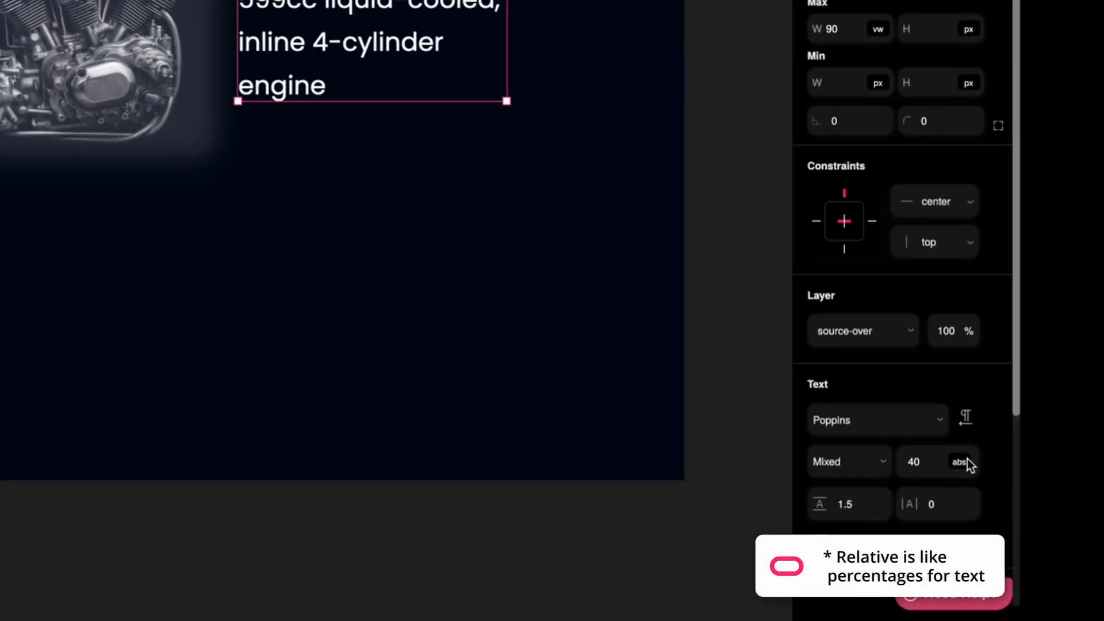
pyautogui.click(966, 462)
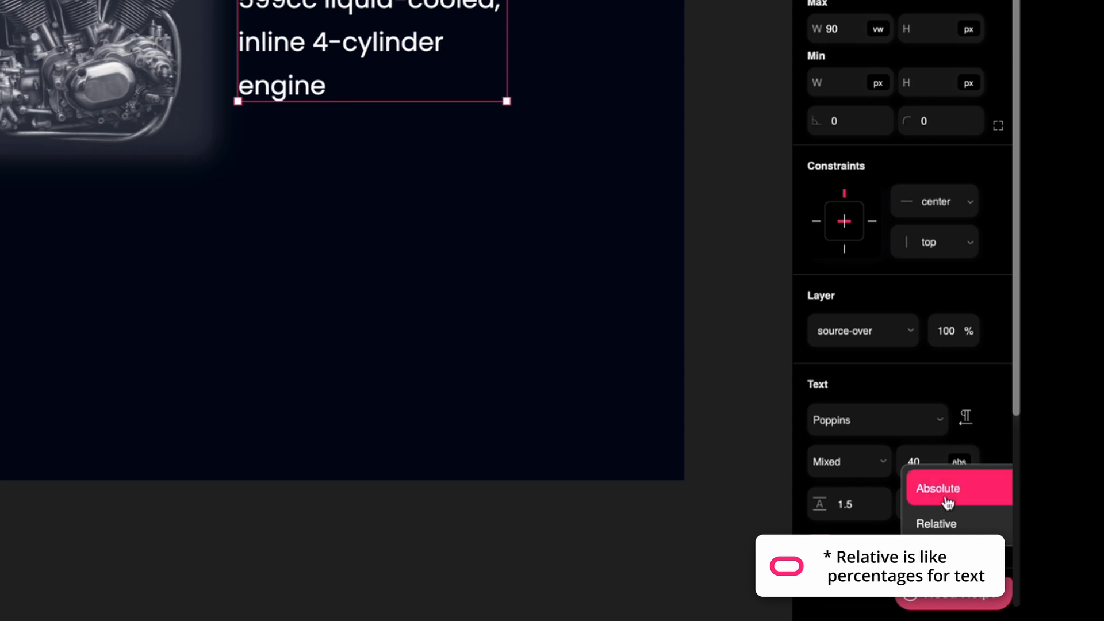
pyautogui.click(938, 520)
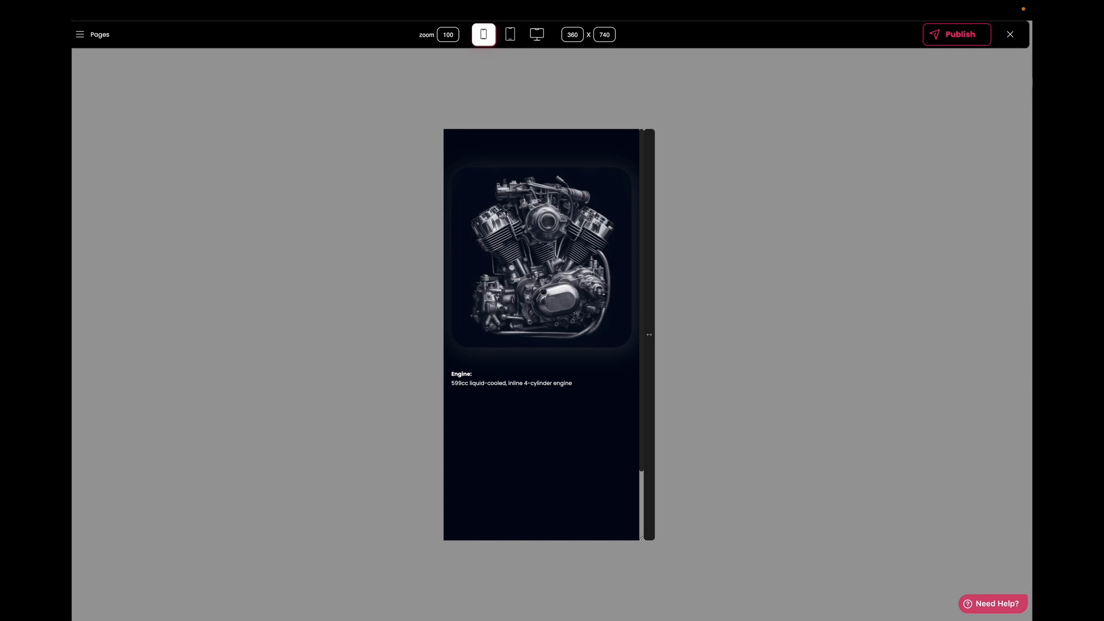
# Step: Set the engine text's minimum size to 20 px and maximum size to 40 px
pyautogui.click(1010, 37)
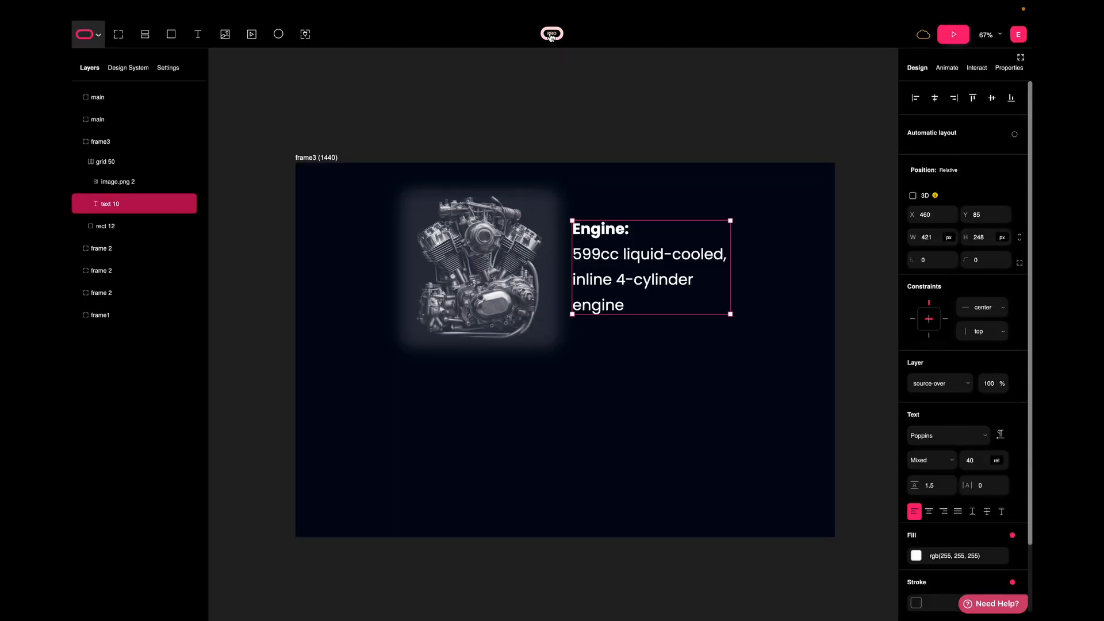
pyautogui.scroll(-3, 951, 318)
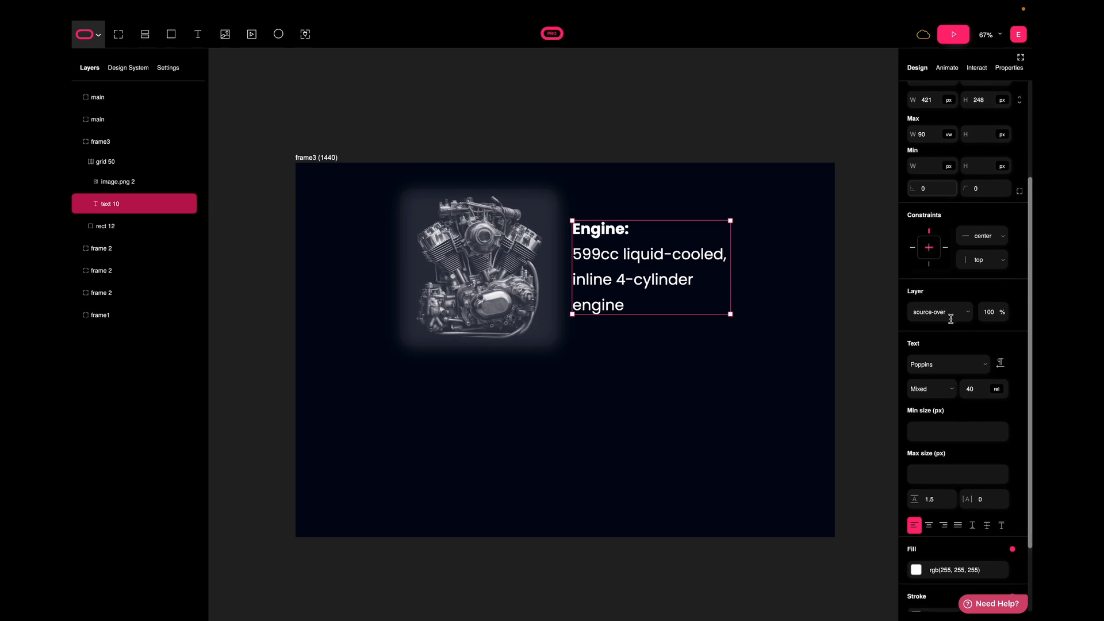
pyautogui.click(932, 434)
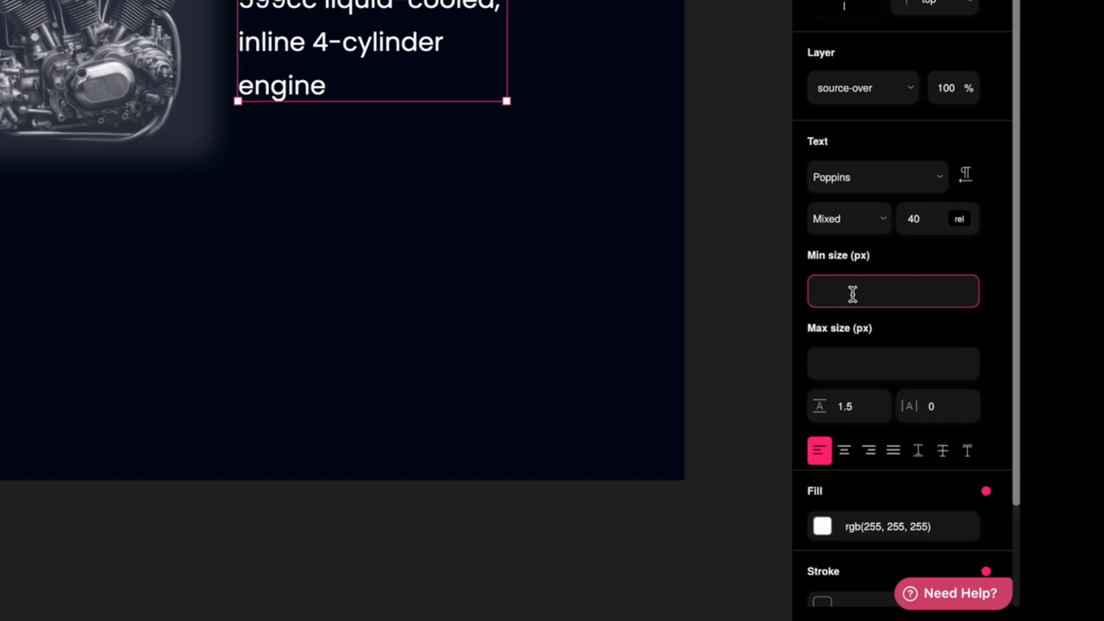
pyautogui.write('20')
pyautogui.press('Tab')
pyautogui.write('40')
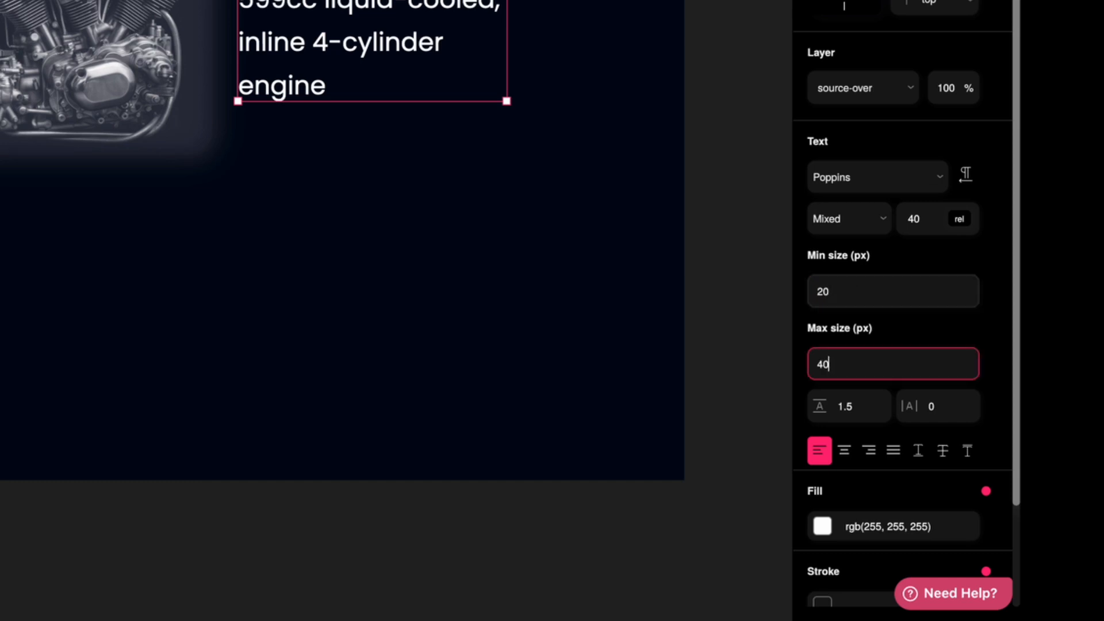
pyautogui.press('Tab')
# Step: Preview the engine frame with its text size limits at 360 x 740 and at a wider width
pyautogui.click(950, 40)
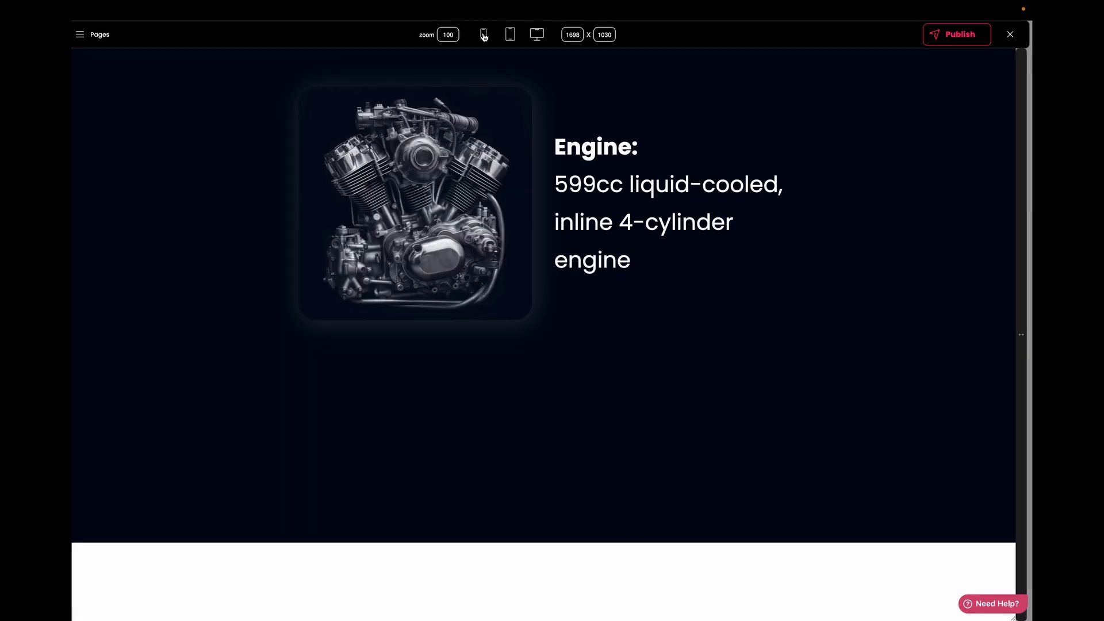
pyautogui.click(483, 35)
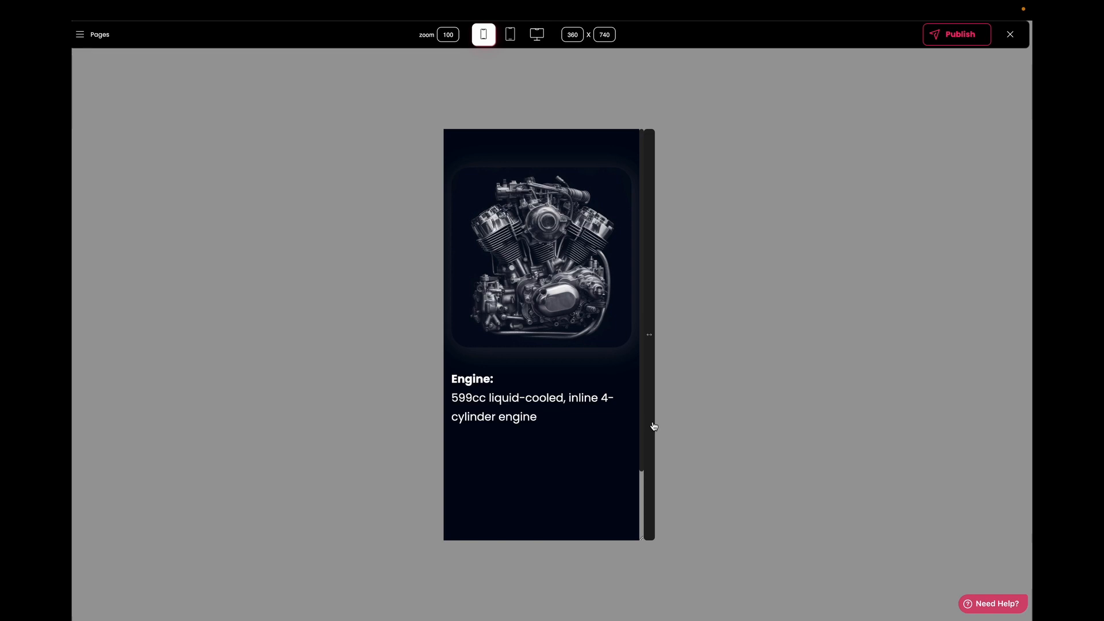
pyautogui.moveTo(654, 425); pyautogui.dragTo(931, 414)
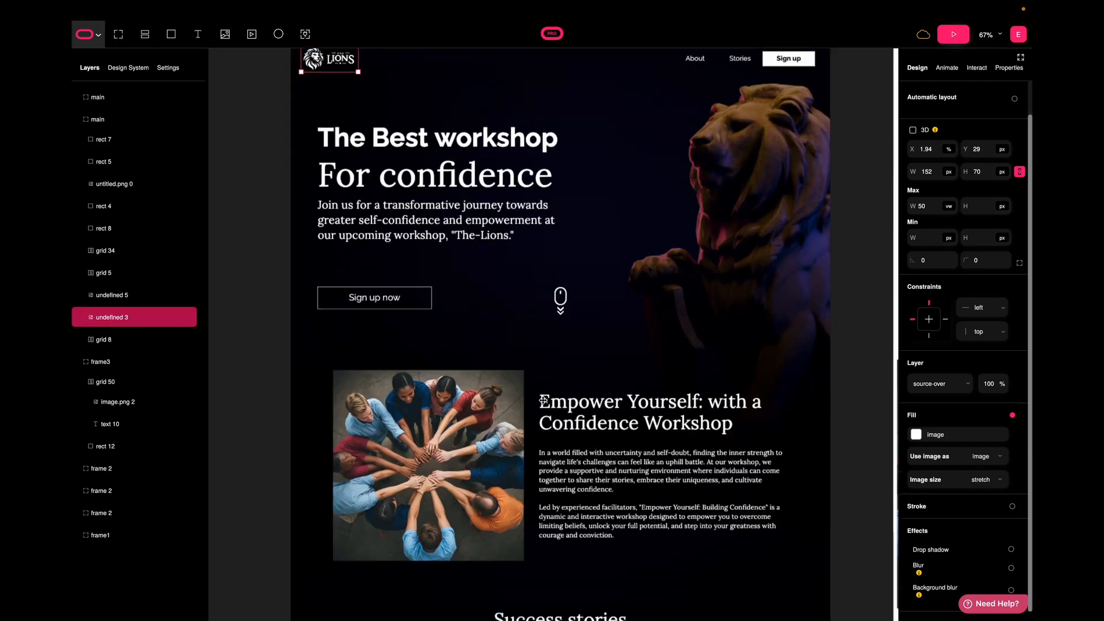
# Step: Examine the maximum width and ratio settings of the image and text grid in the first success-story card
pyautogui.scroll(-5, 542, 399)
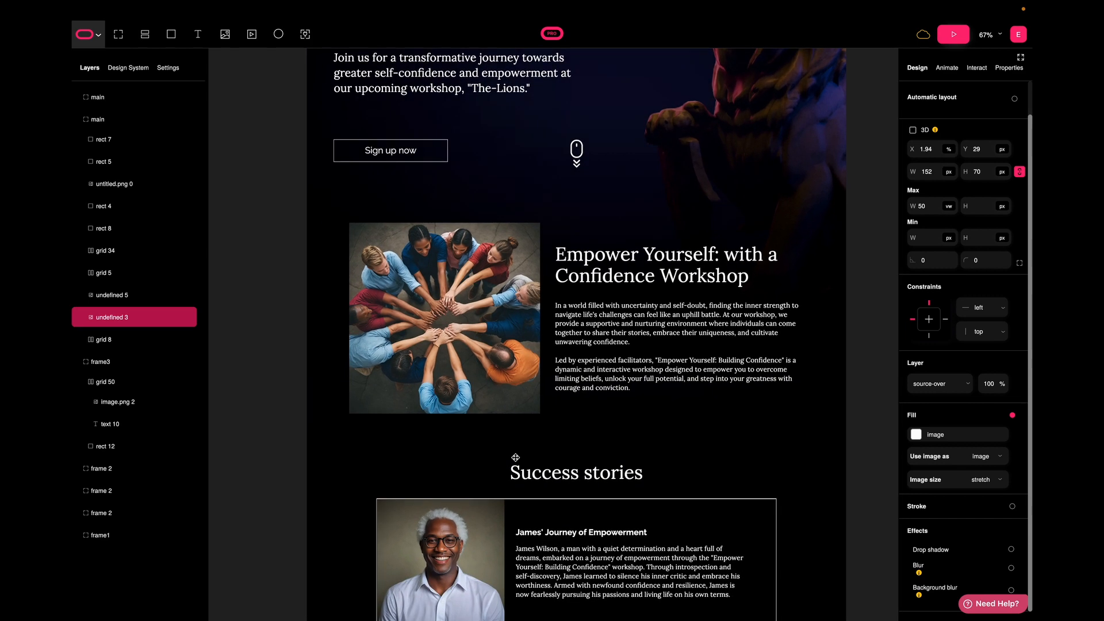
pyautogui.scroll(-5, 515, 457)
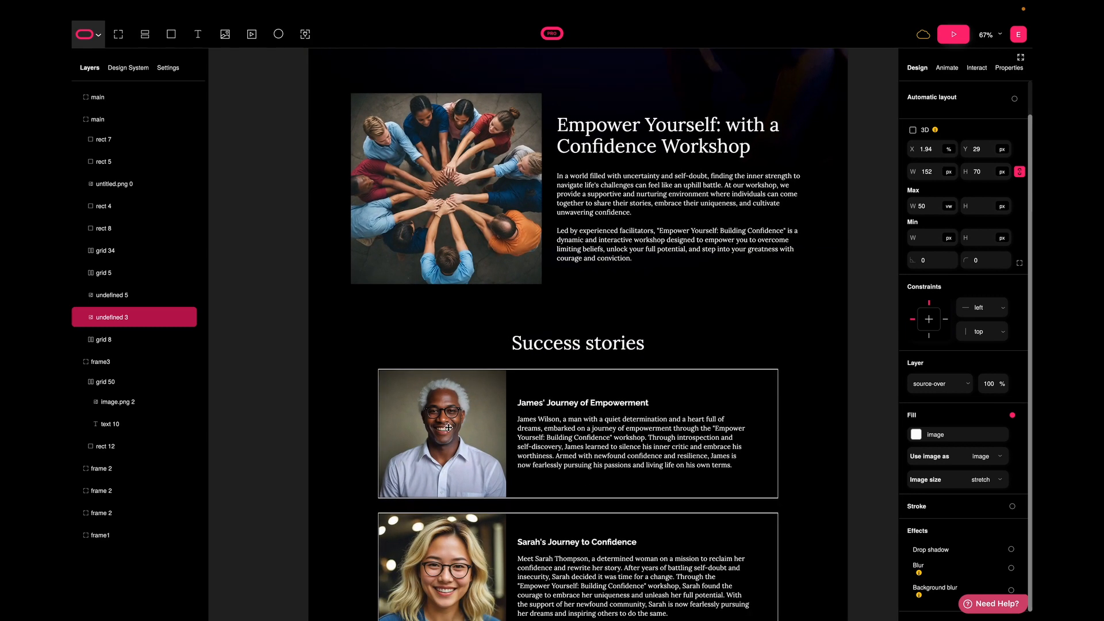
pyautogui.click(449, 427)
pyautogui.click(449, 427)
pyautogui.click(448, 427)
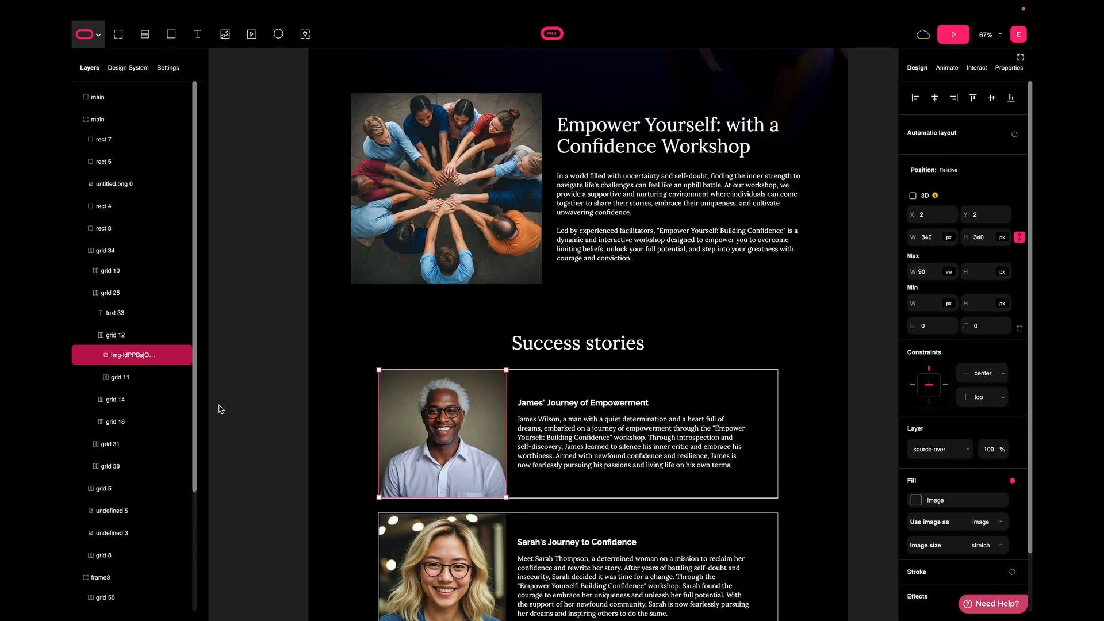
pyautogui.click(588, 418)
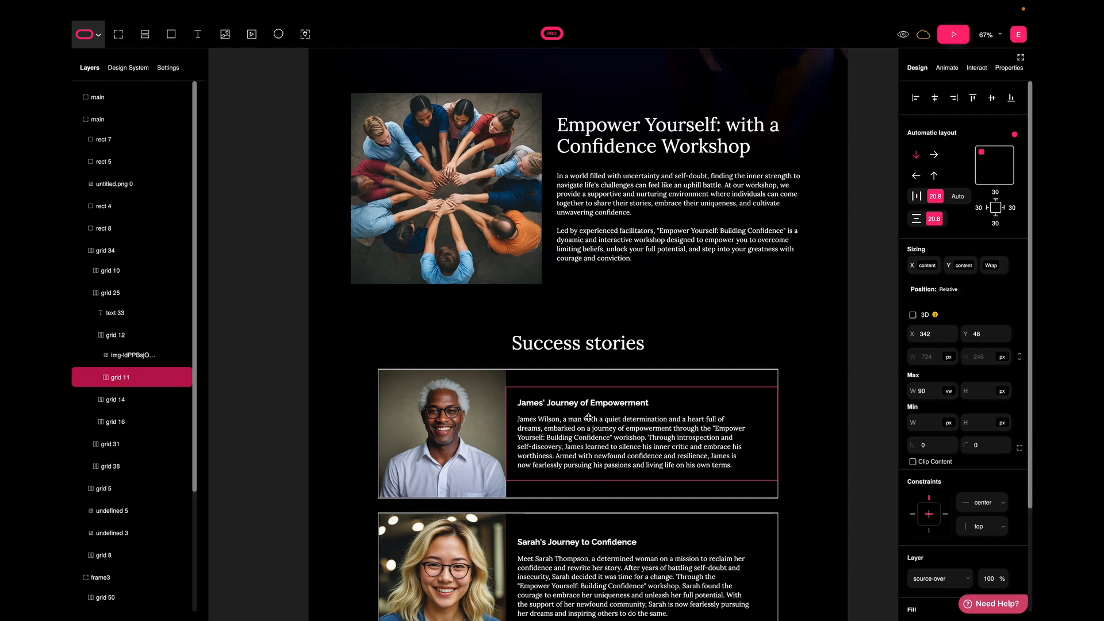
# Step: Preview the workshop page's success stories at a width of 358 and at a wider size of about 676
pyautogui.click(953, 34)
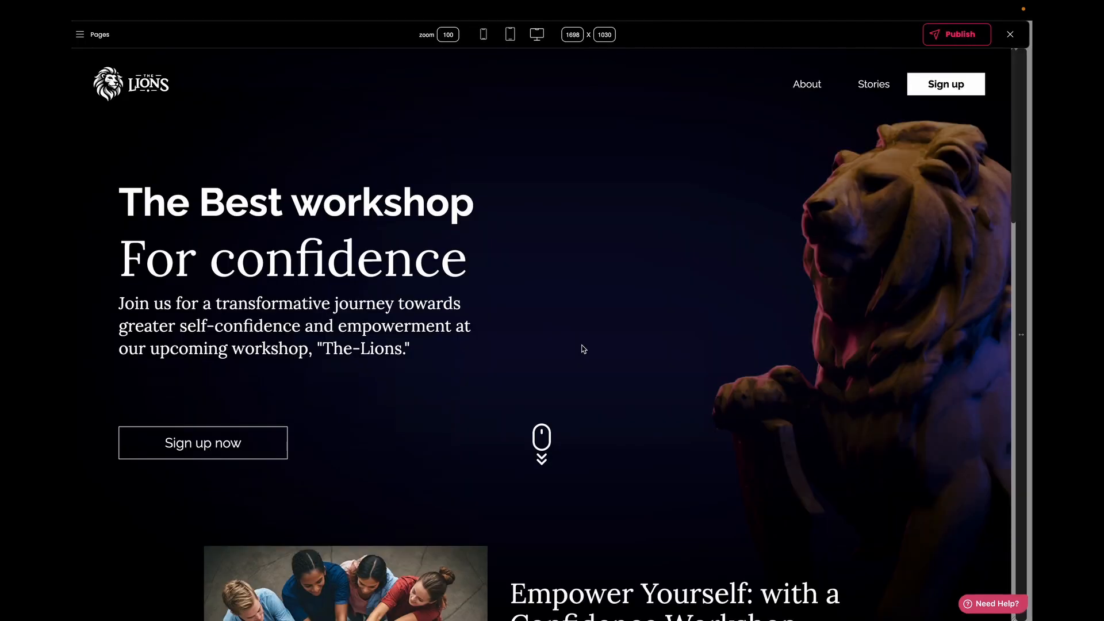
pyautogui.scroll(-5, 582, 345)
pyautogui.scroll(-5, 582, 345)
pyautogui.moveTo(1021, 334); pyautogui.dragTo(648, 352)
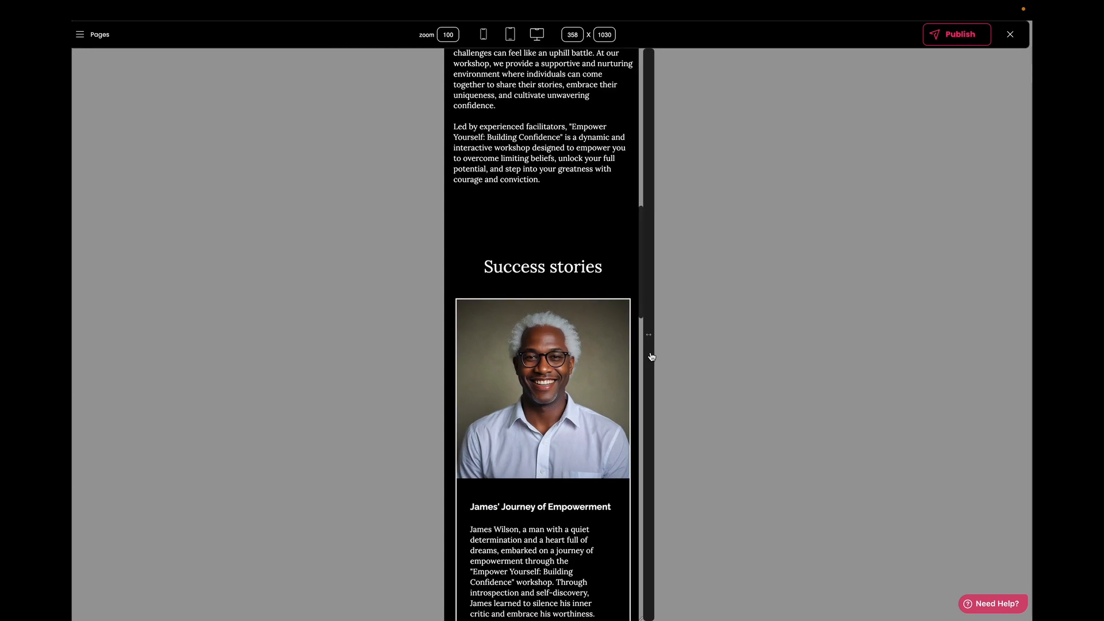
pyautogui.scroll(-4, 537, 282)
pyautogui.moveTo(647, 484); pyautogui.dragTo(735, 504)
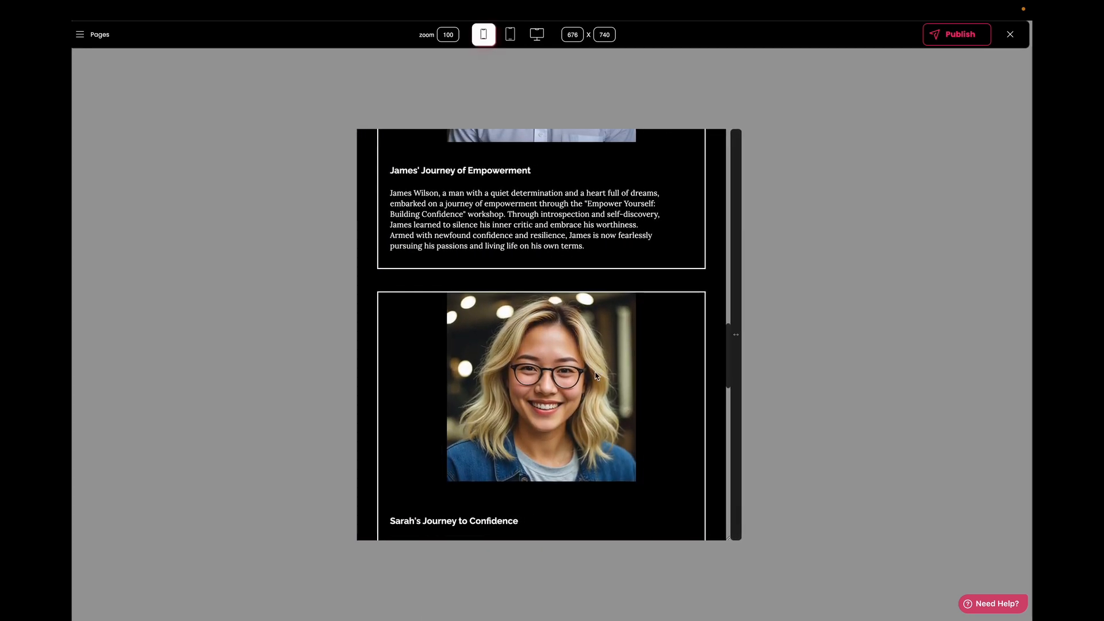